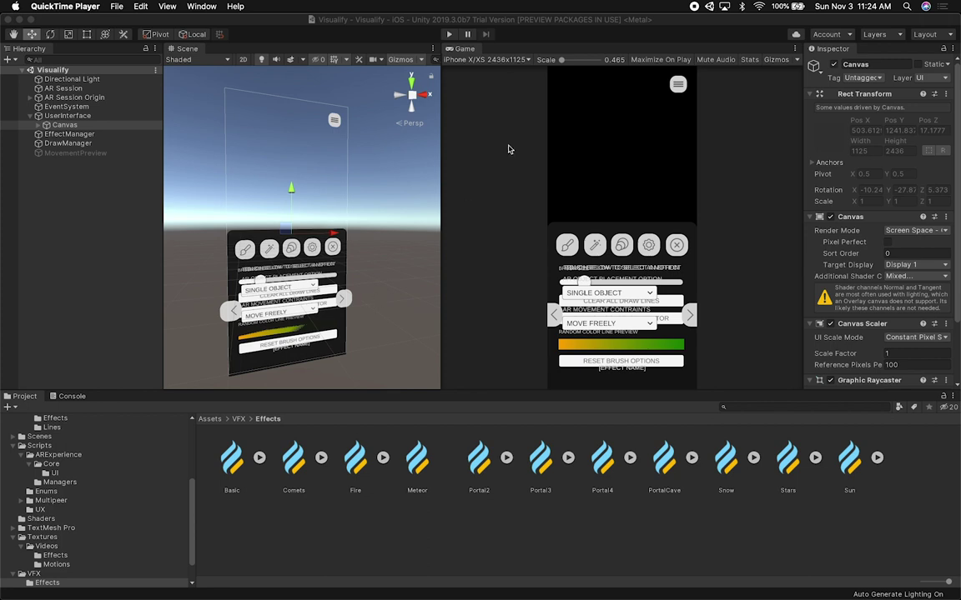
Step: Run the scene in Play mode and open the effects page of the app's menu in the Game view
left_click(448, 37)
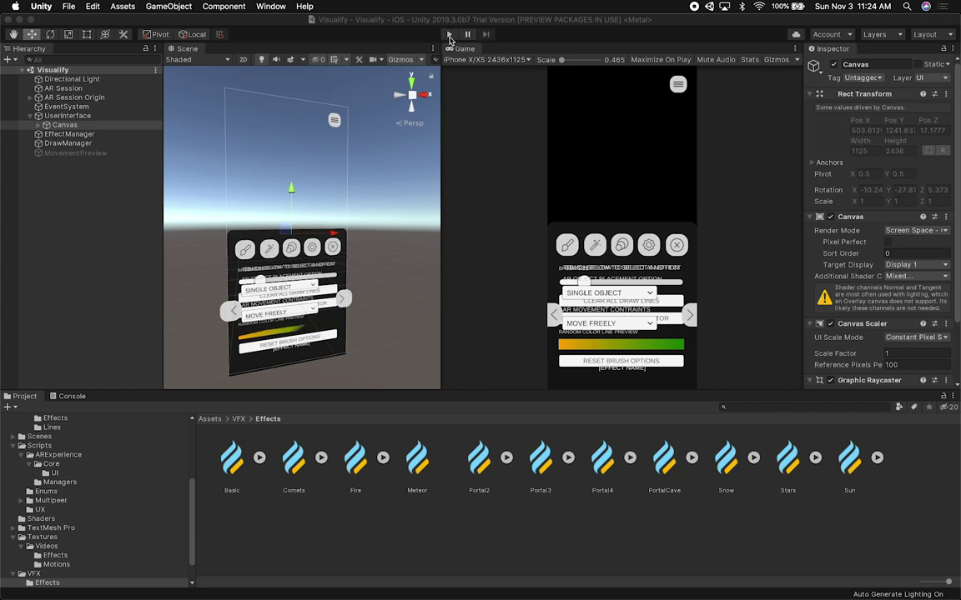
left_click(449, 36)
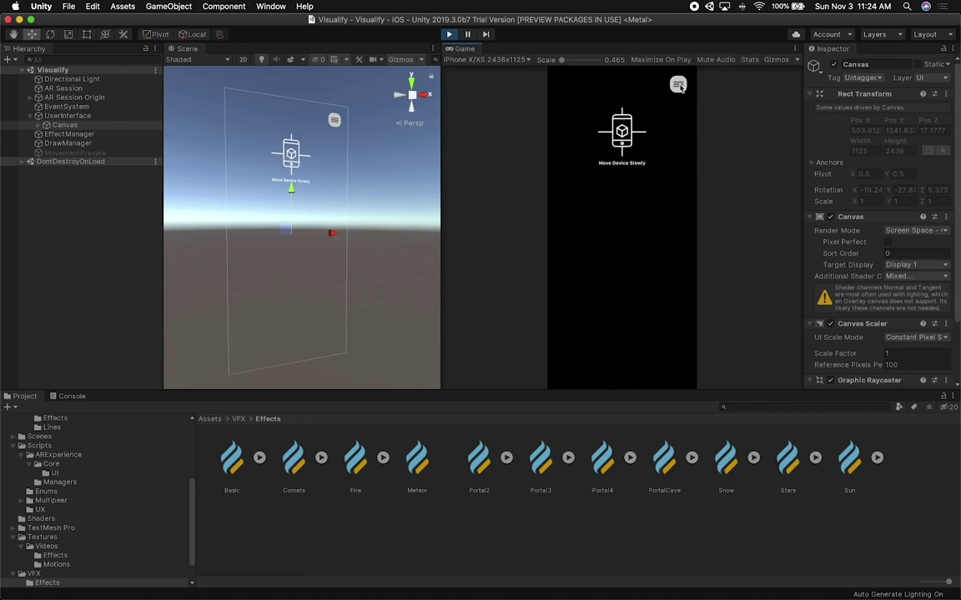
left_click(678, 85)
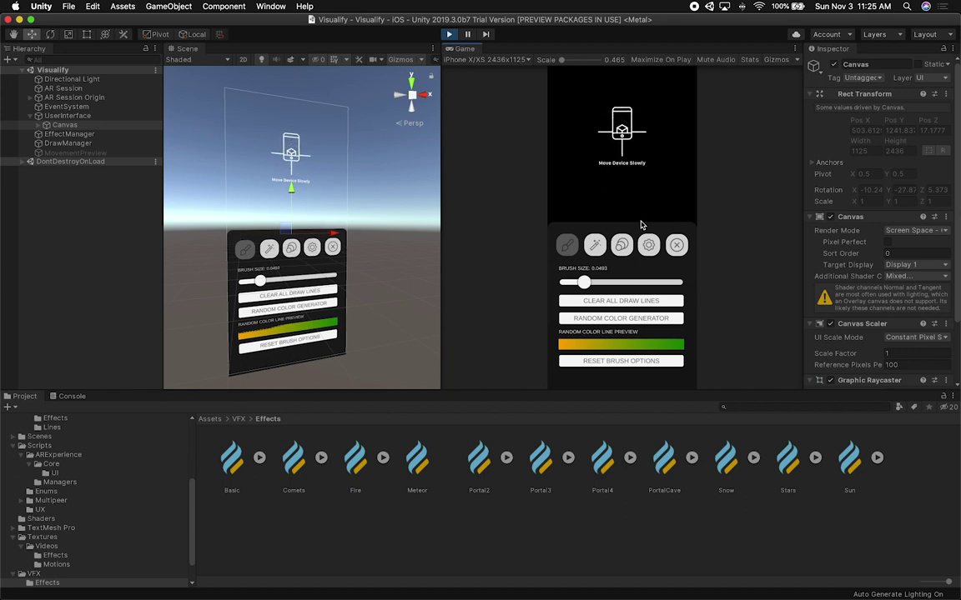
left_click(598, 243)
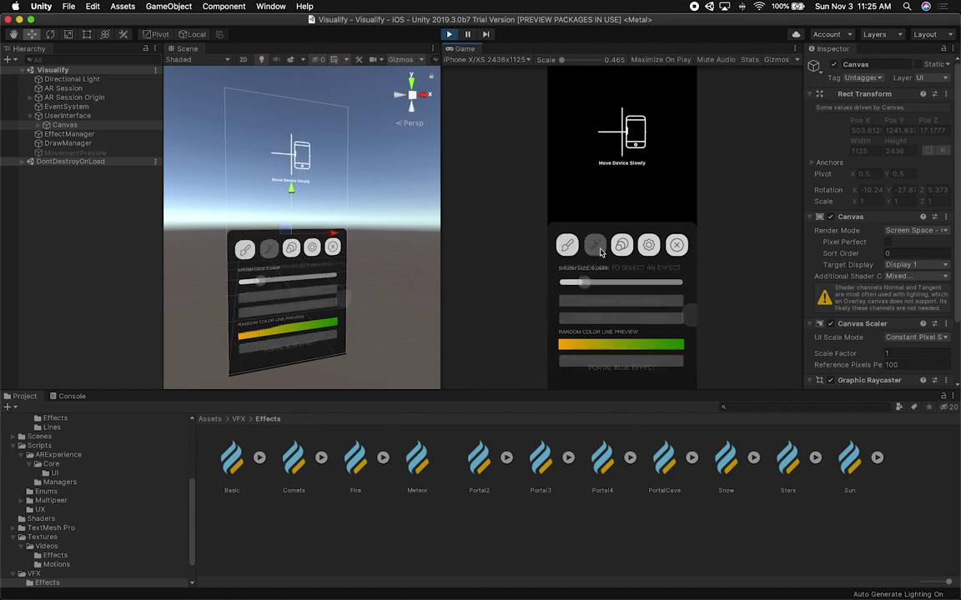
Step: Advance the effect selector to Portal Pink Effect and examine its preview up close in the Scene view
left_click(689, 316)
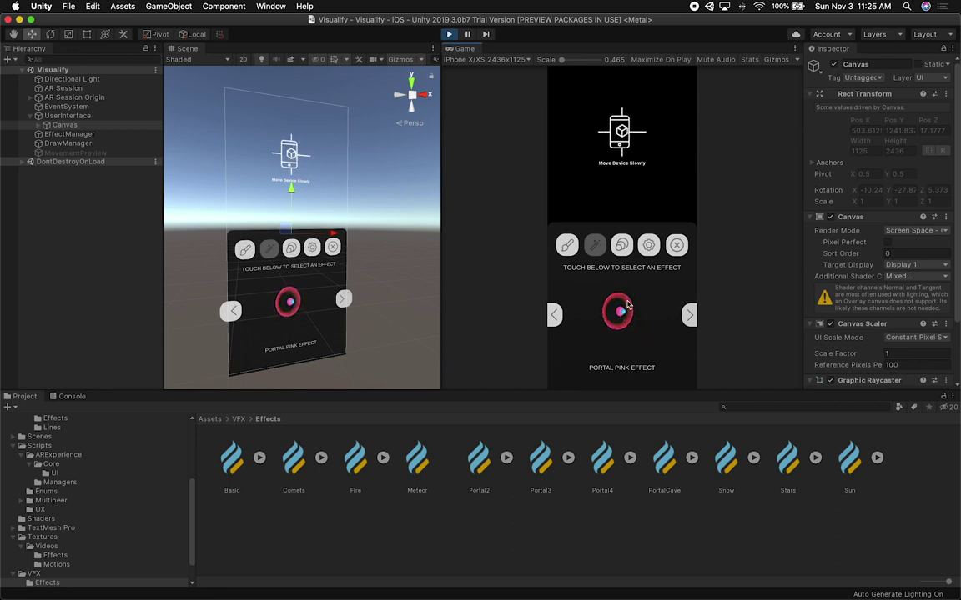
middle_click_drag(300, 316, 319, 254)
scroll(319, 255, "up", 10)
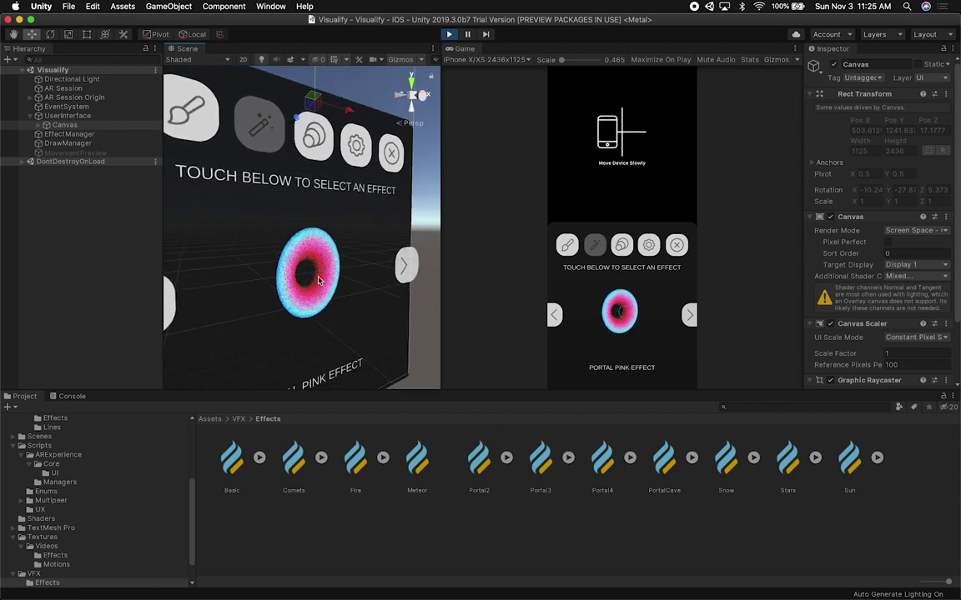
left_click_drag(317, 279, 278, 258, "alt")
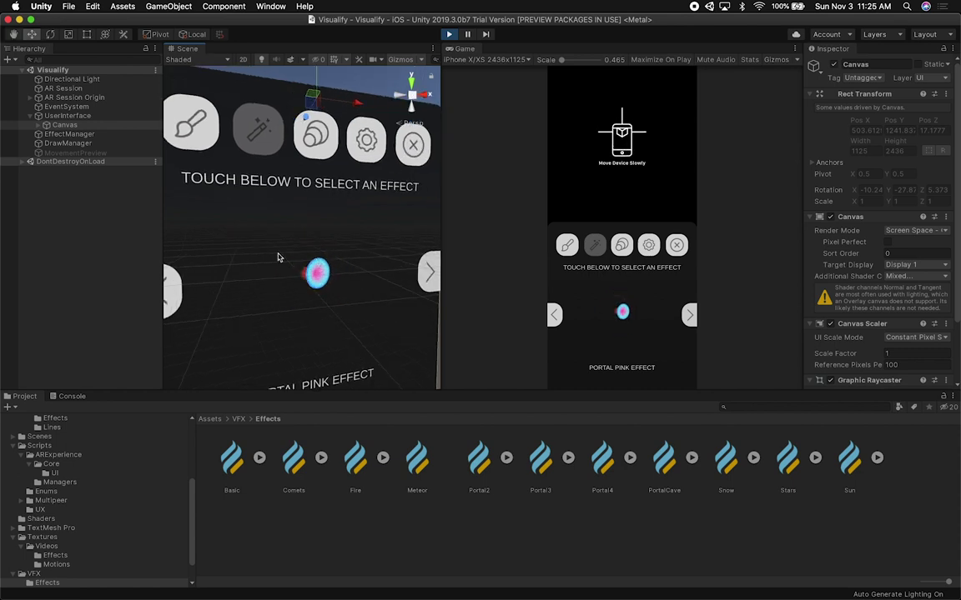
left_click_drag(346, 260, 337, 218, "alt")
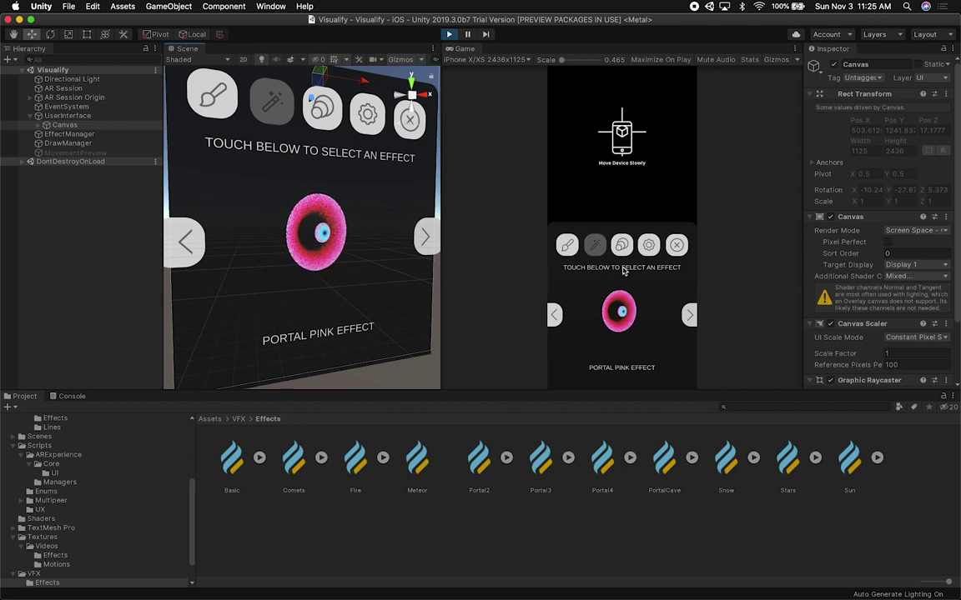
Step: Browse the effect previews from Portal in Half through Comet to Fire Floor Effect
left_click(690, 314)
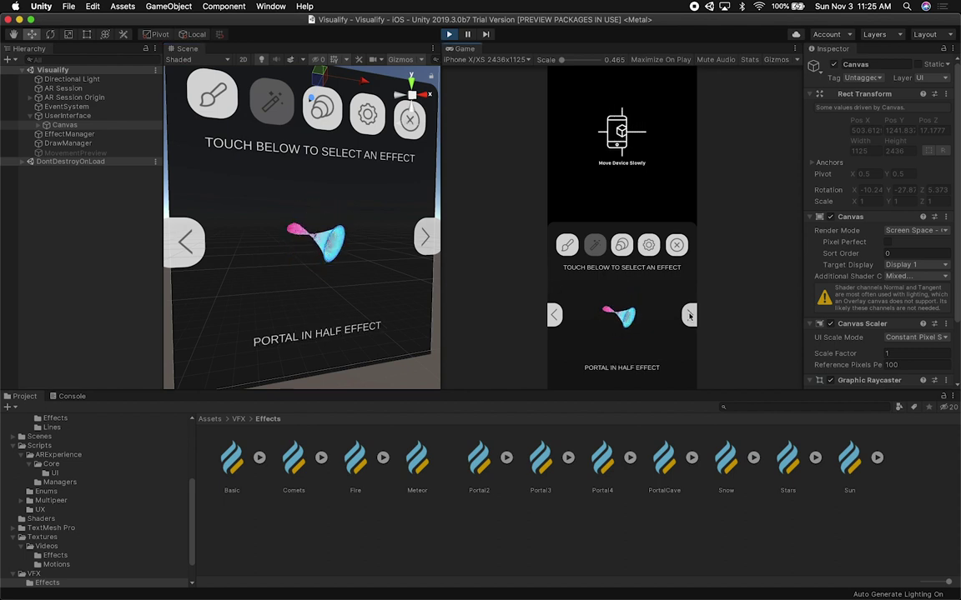
left_click(689, 315)
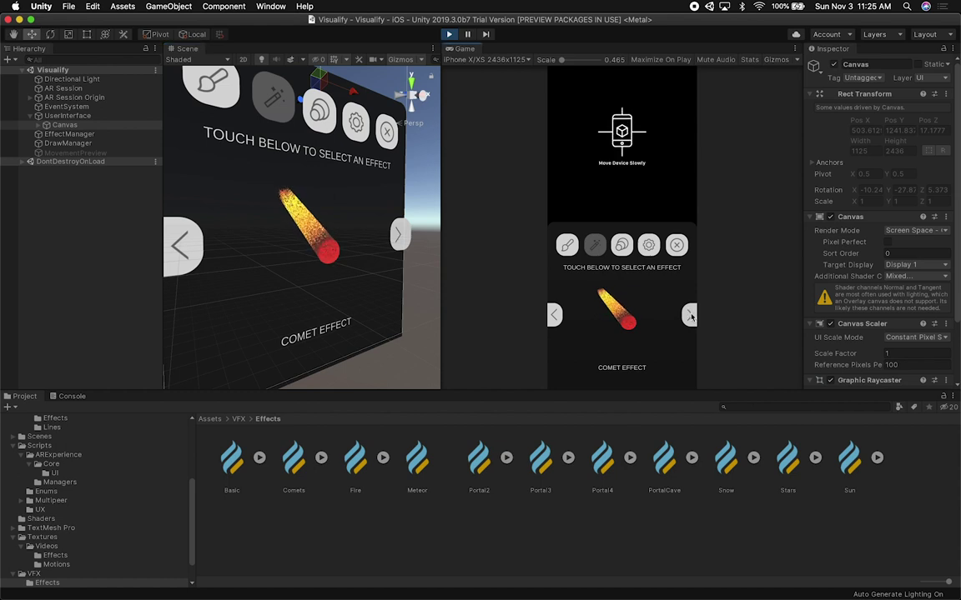
left_click(689, 315)
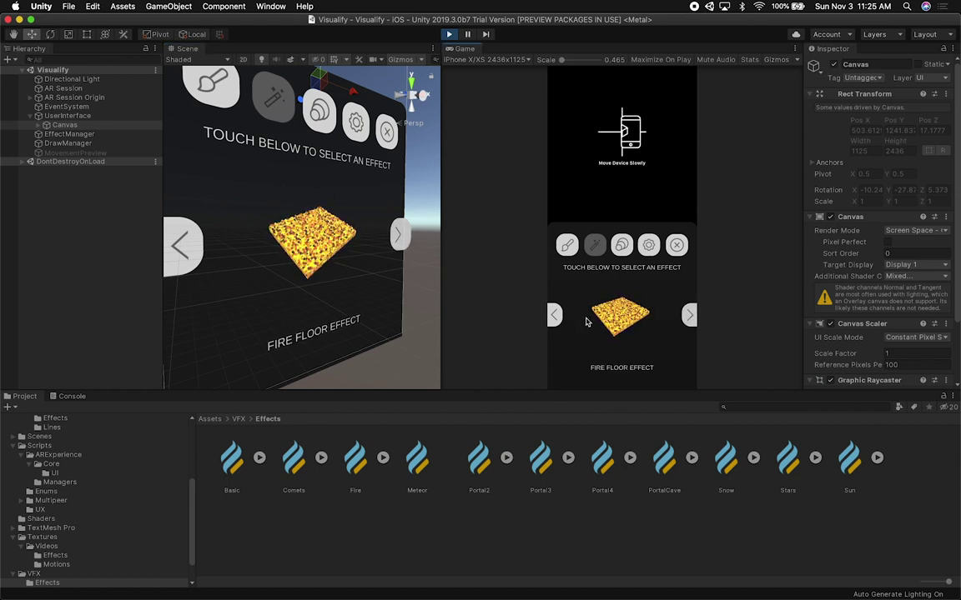
Step: Select the fire floor preview image in the Scene view and check its Rect Transform width
left_click(282, 240)
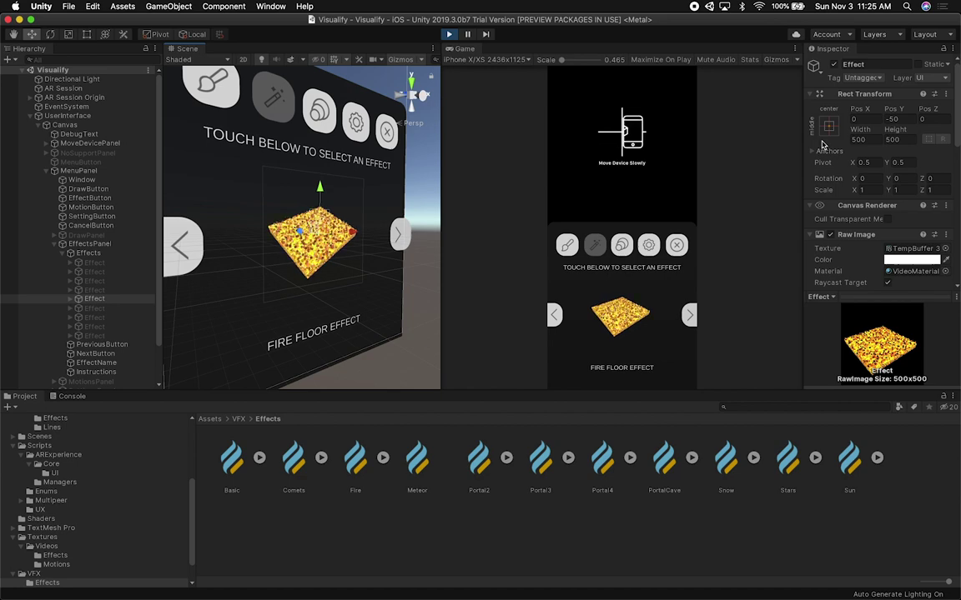
left_click(863, 139)
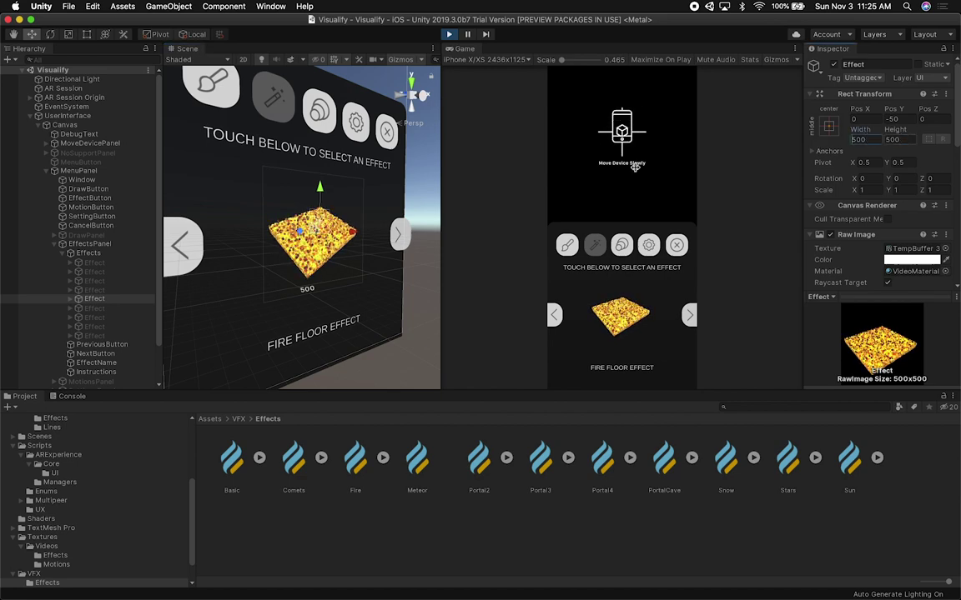
left_click_drag(275, 209, 209, 209, "alt")
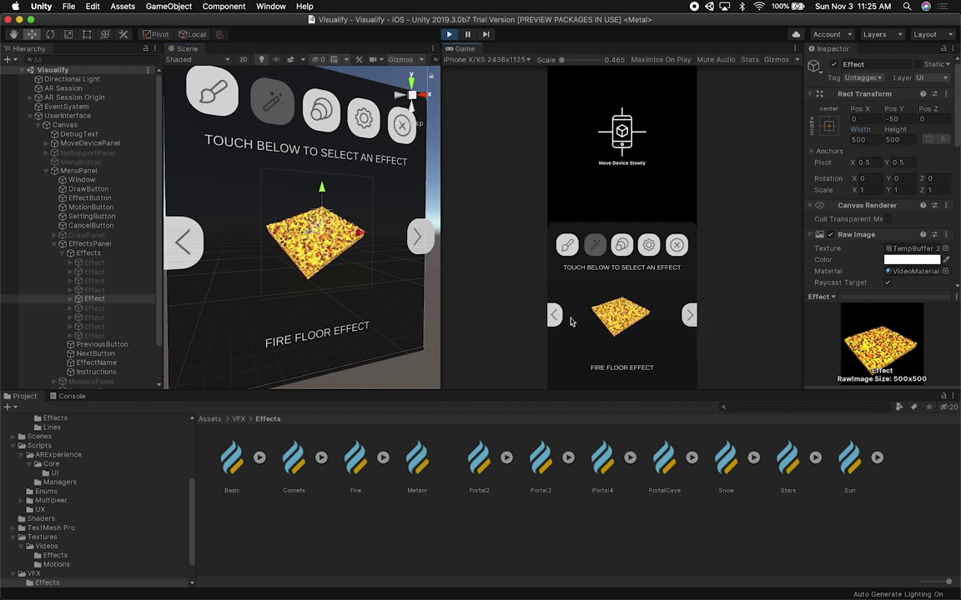
Step: Advance past the Stars preview to Portal Cave Effect and examine it up close in the Scene view
left_click(689, 317)
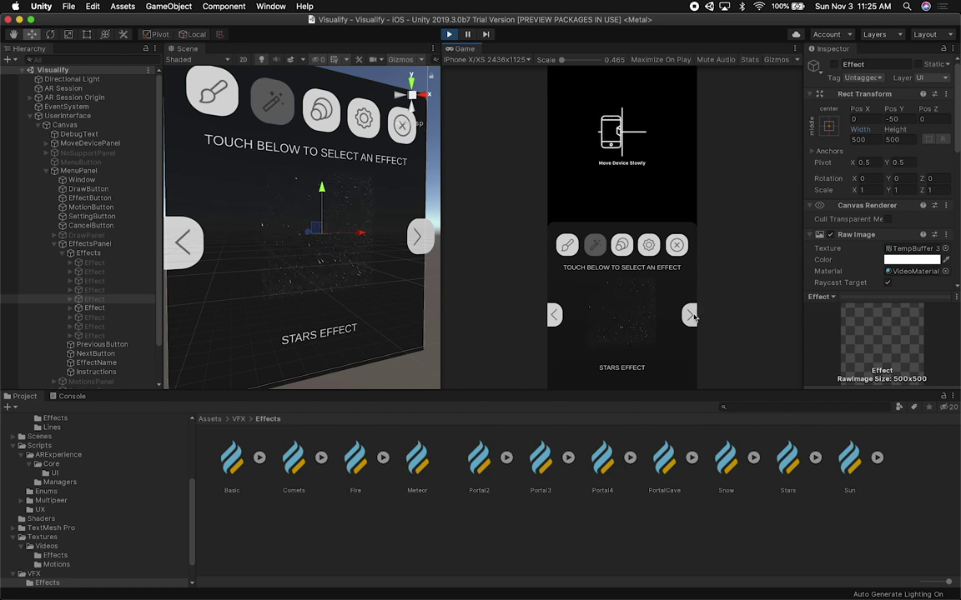
left_click(690, 316)
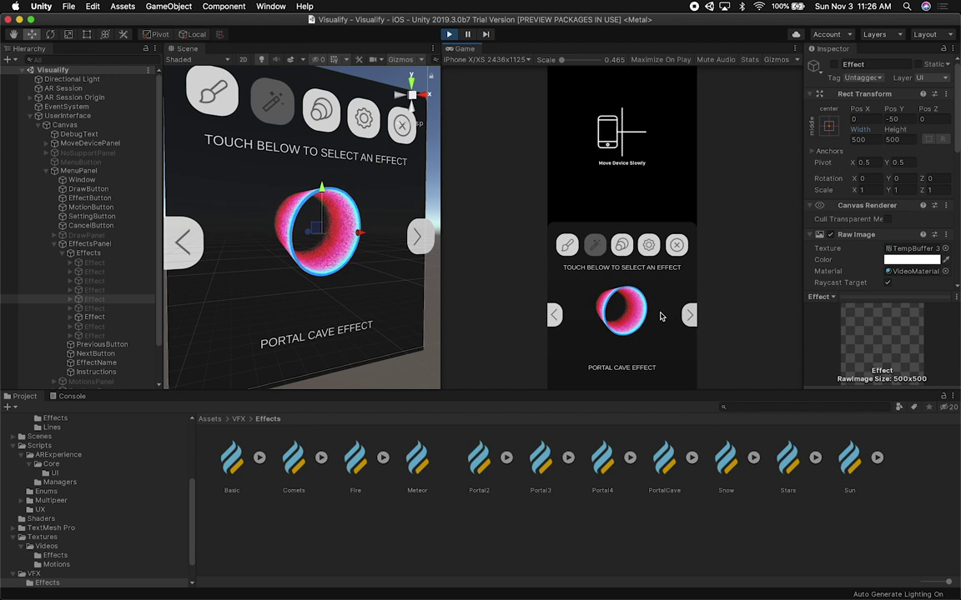
mouse_move(359, 250)
left_mouse_down("alt")
mouse_move(309, 254)
mouse_move(367, 254)
left_mouse_up("alt")
scroll(368, 254, "up", 3)
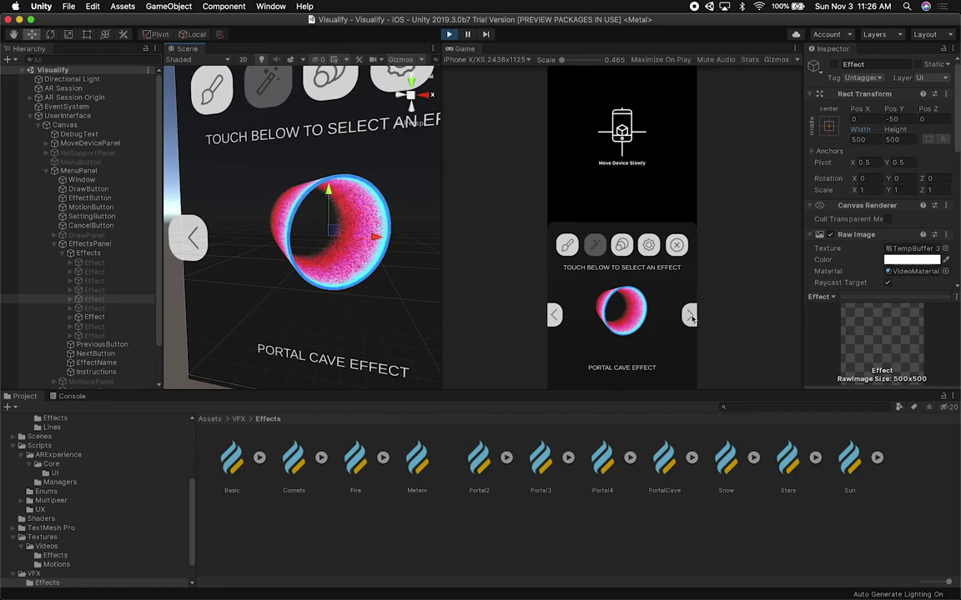
Step: Advance to the Snow and Sun effect previews and examine each from different angles in the Scene view
left_click(691, 315)
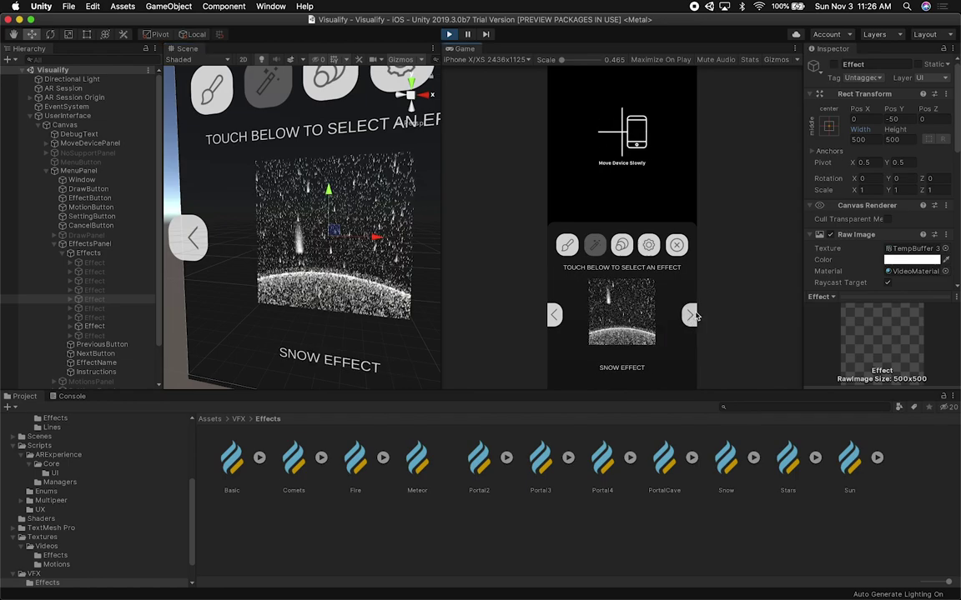
key("alt")
left_click_drag(275, 251, 392, 256, "alt")
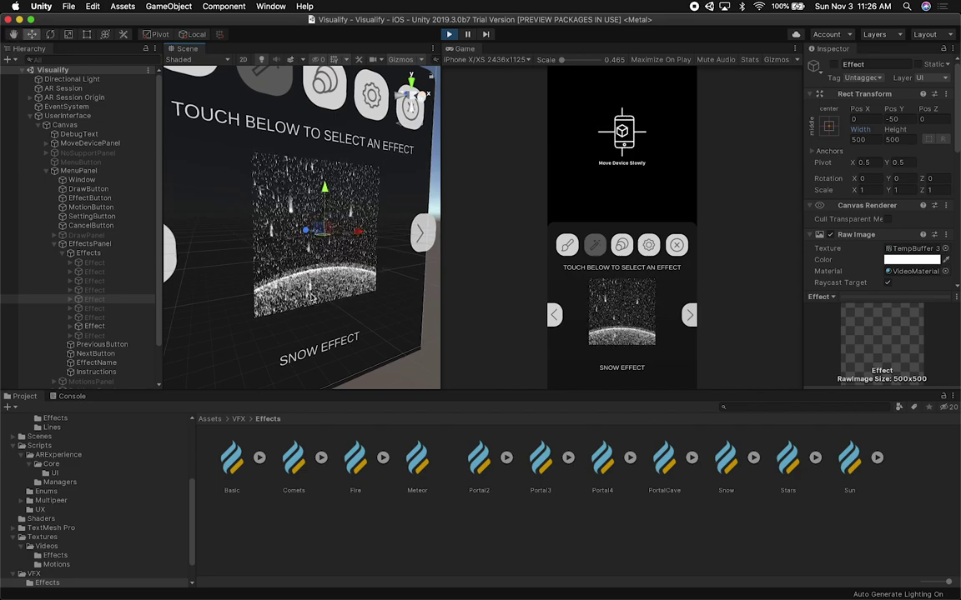
left_click_drag(312, 297, 329, 265, "alt")
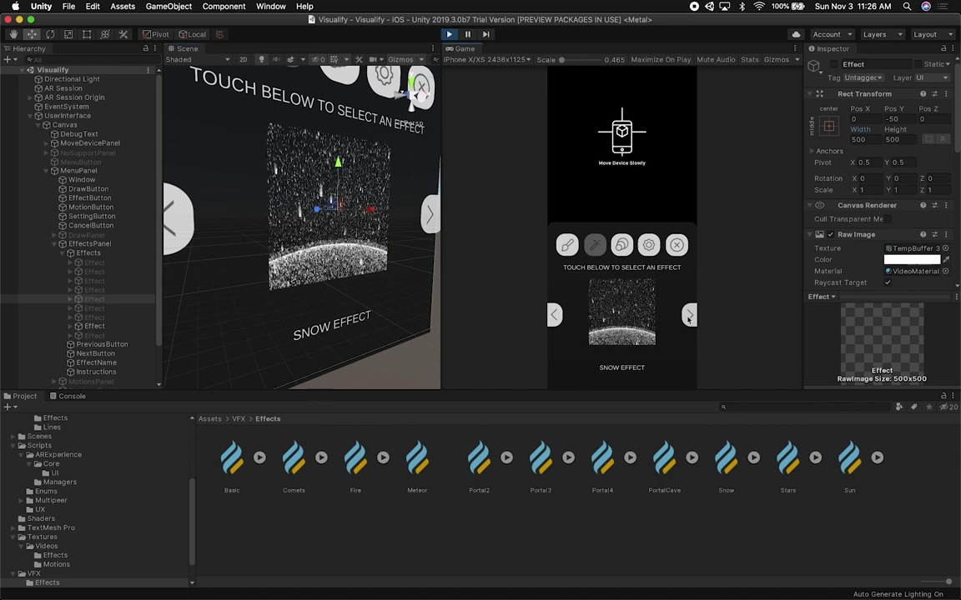
left_click(689, 314)
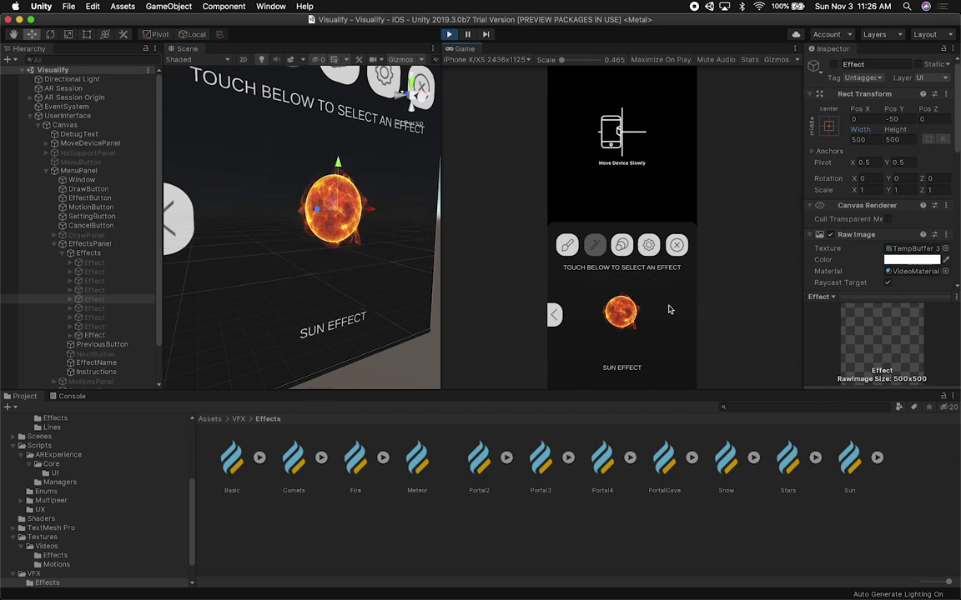
left_click_drag(375, 207, 406, 195, "alt")
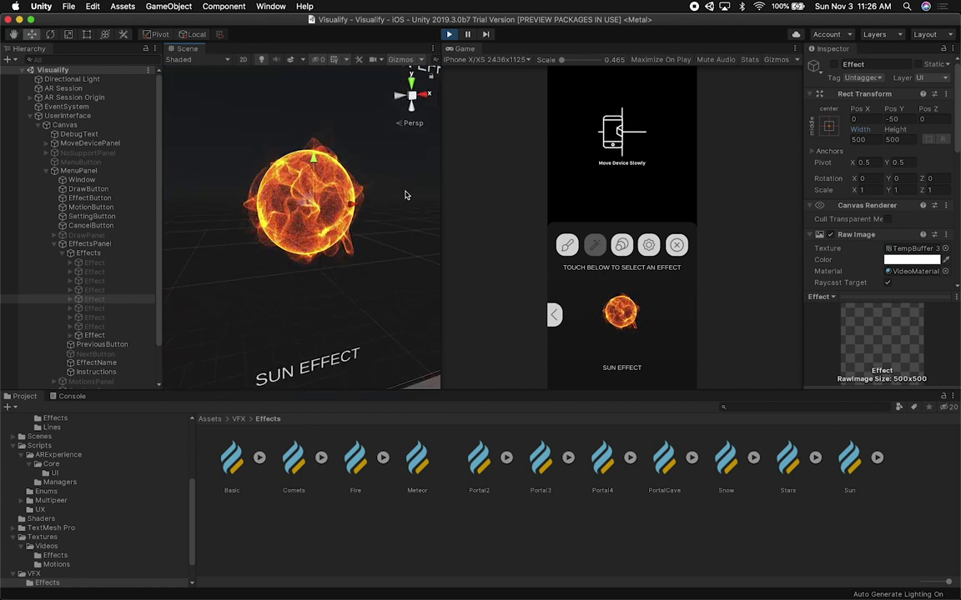
Step: Switch to Chrome and open the developer's profile page on twitter.com
key("super+space")
type("chr")
key("Return")
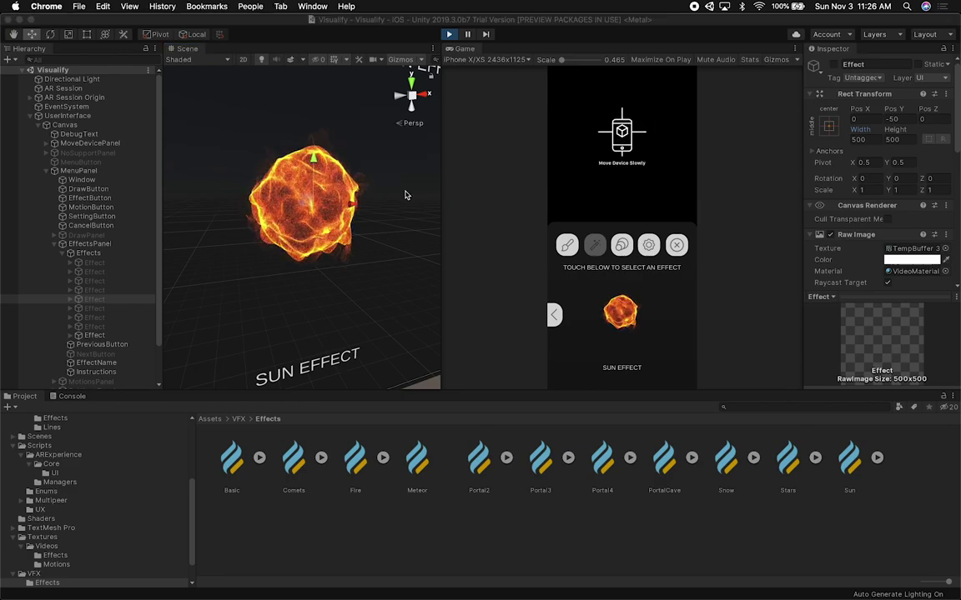
type("twitter.com")
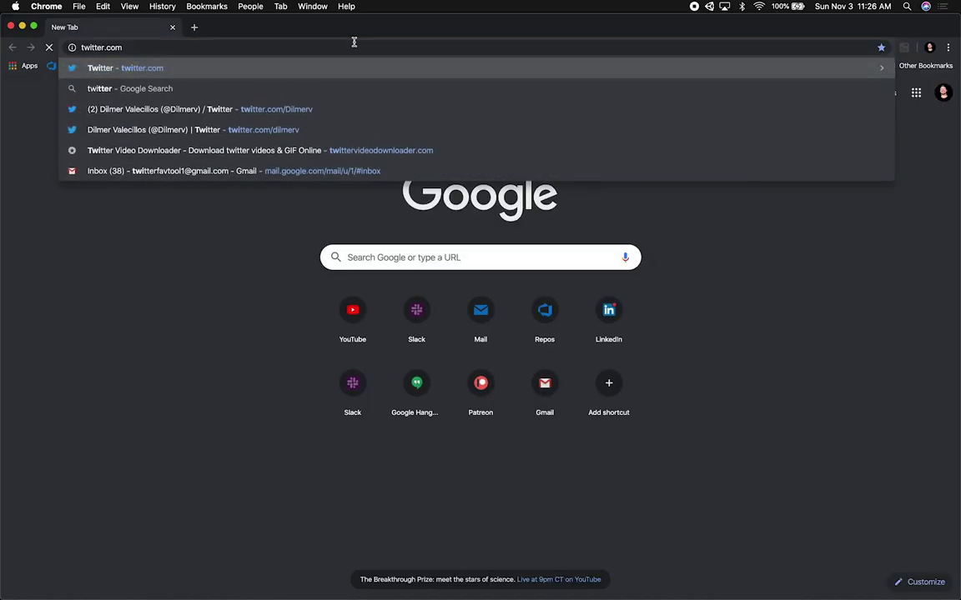
key("Return")
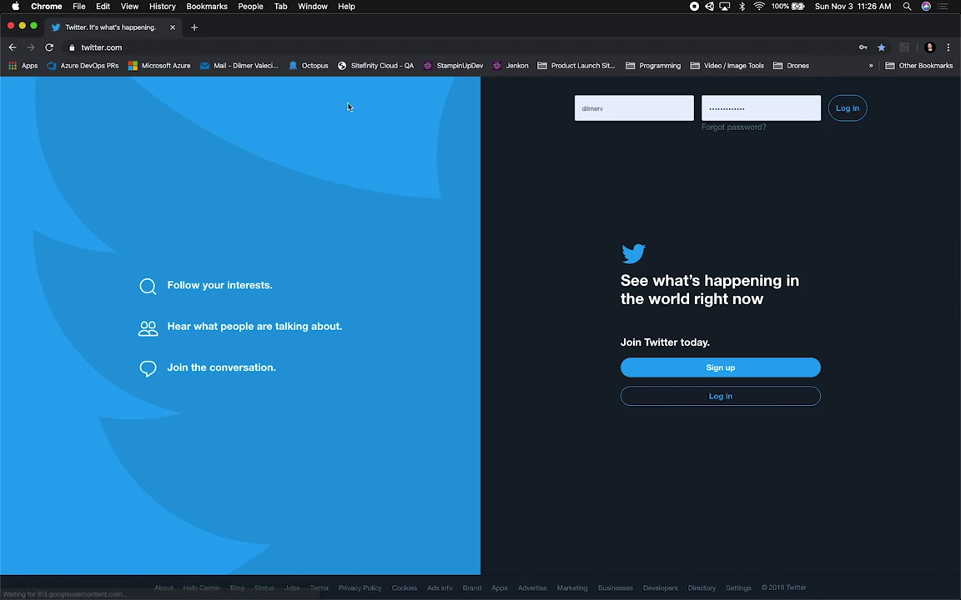
left_click(226, 52)
type("/dil")
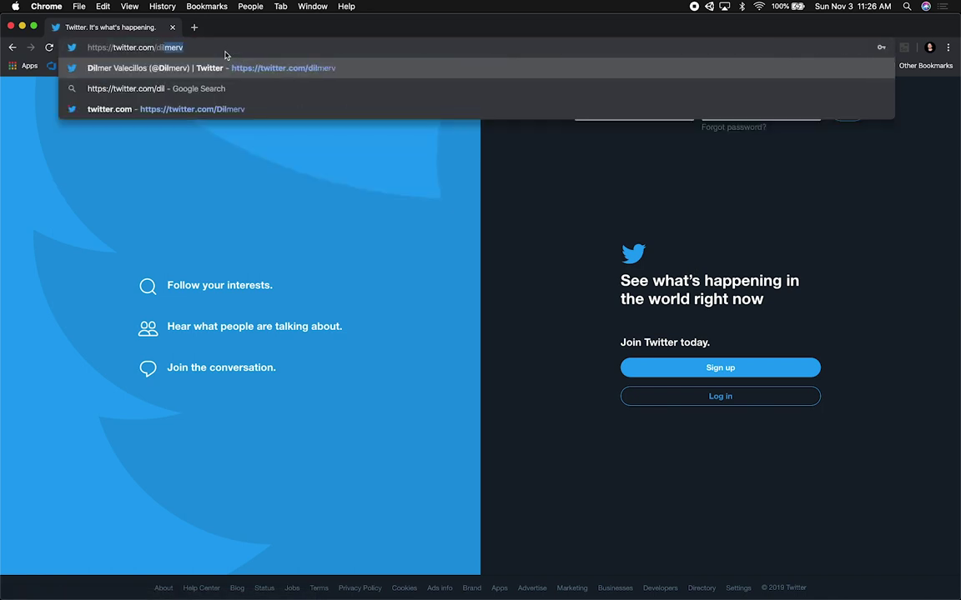
key("Return")
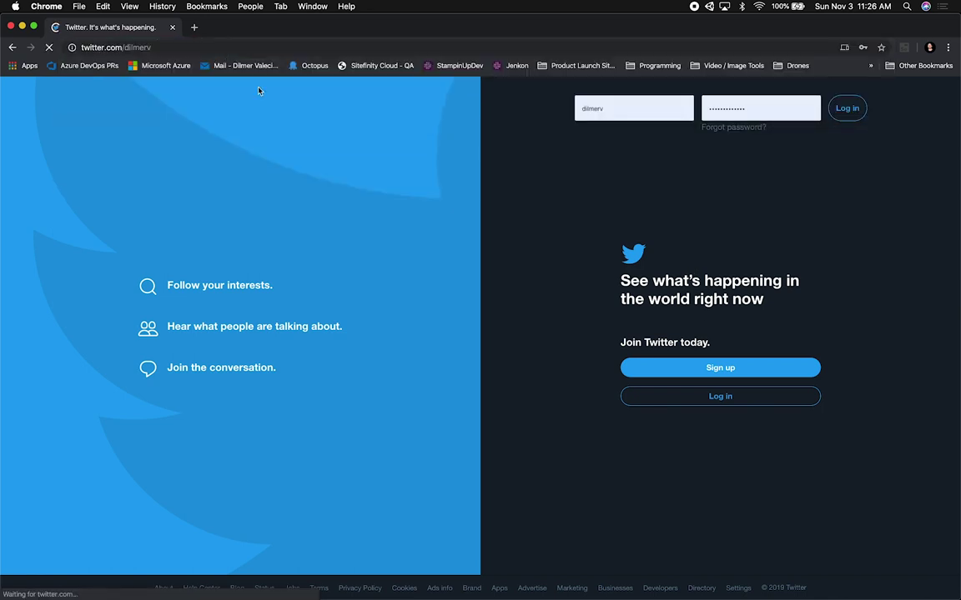
Step: Look through the profile's tweets for the sun effect video and the other #VisualEffectGraph posts
scroll(472, 397, "down", 15)
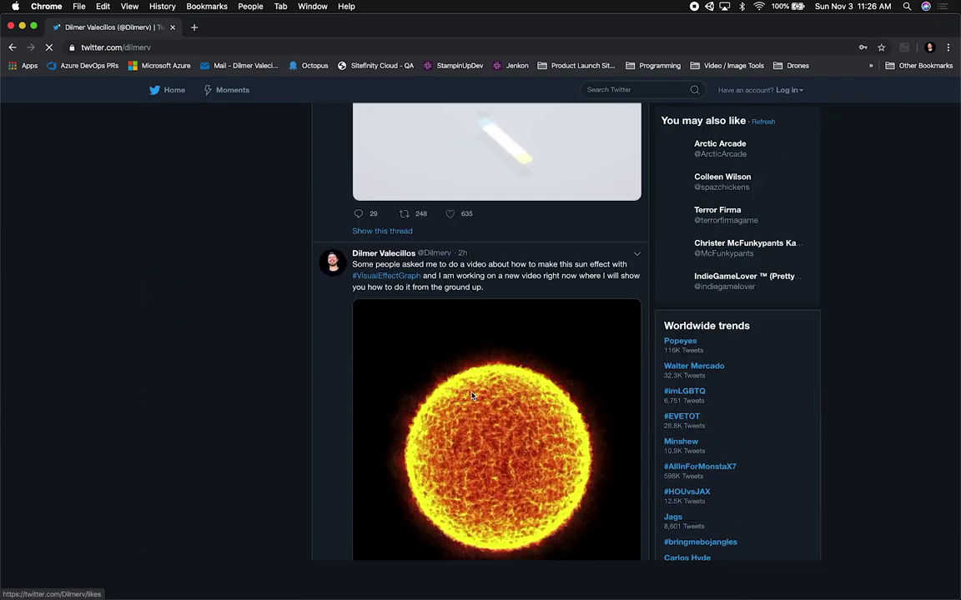
scroll(454, 333, "up", 1)
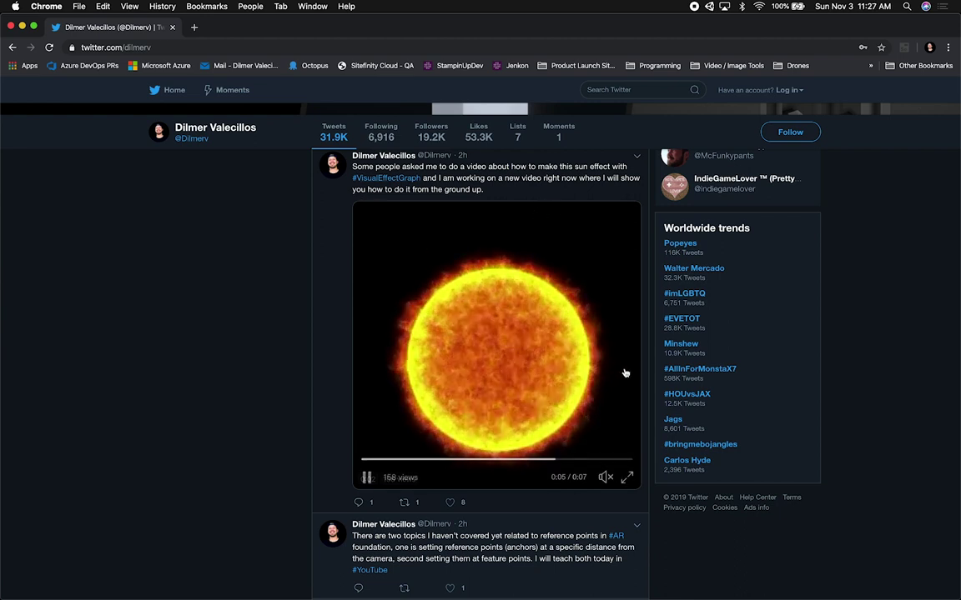
scroll(620, 392, "down", 1)
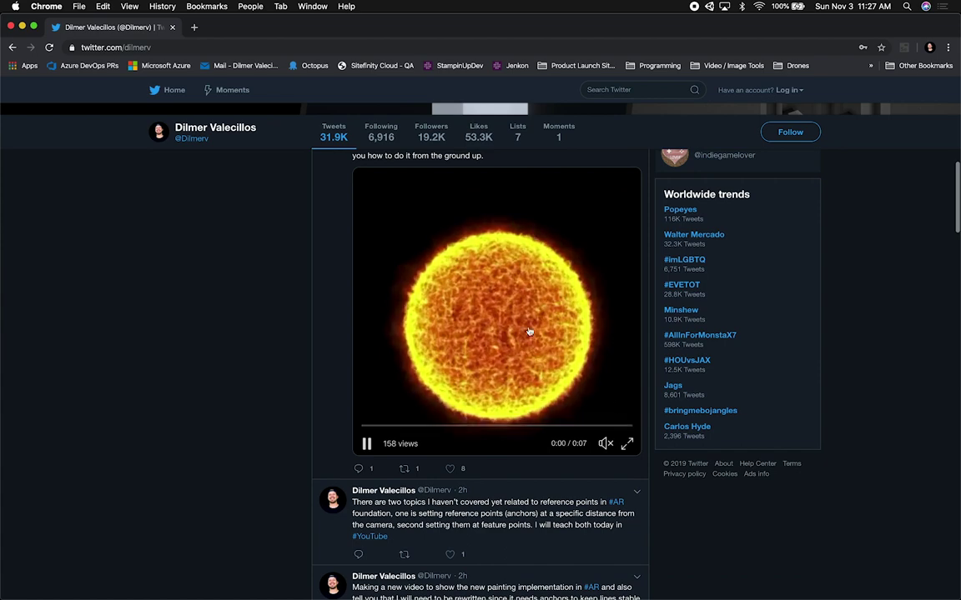
scroll(597, 390, "down", 10)
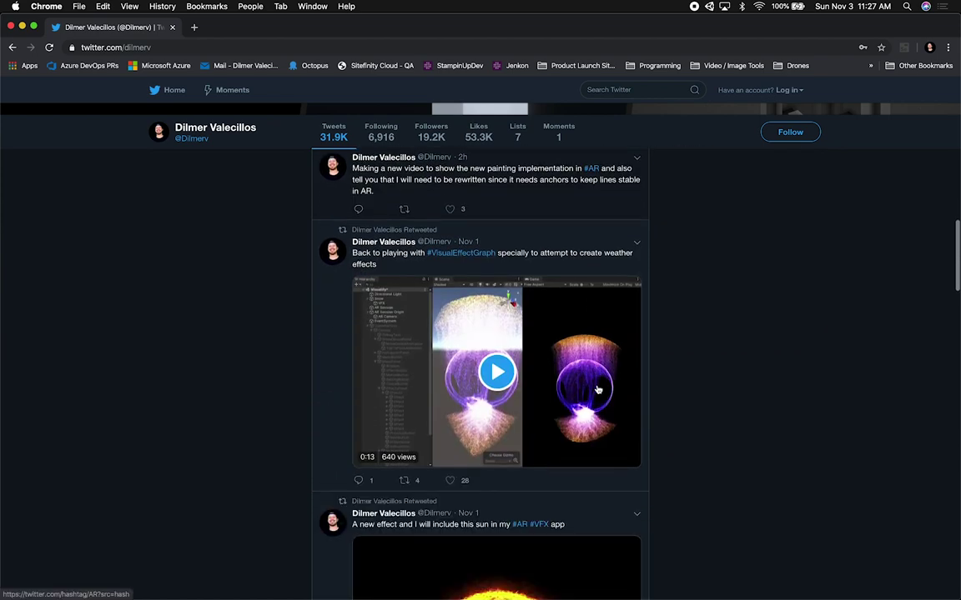
scroll(537, 392, "down", 8)
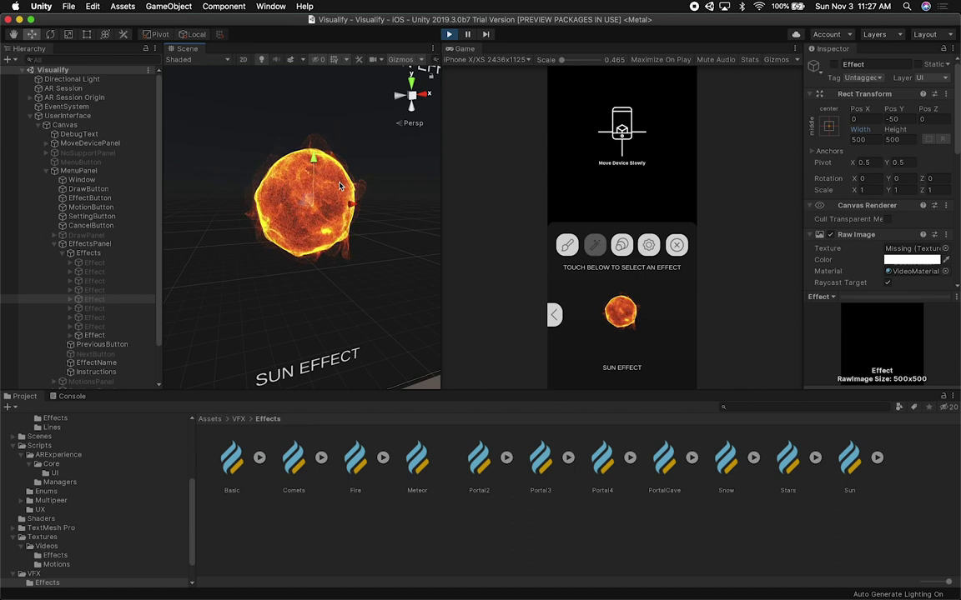
Step: Examine the Sun preview from another angle and step back through the effects to Fire Floor Effect
left_click_drag(340, 187, 242, 220, "alt")
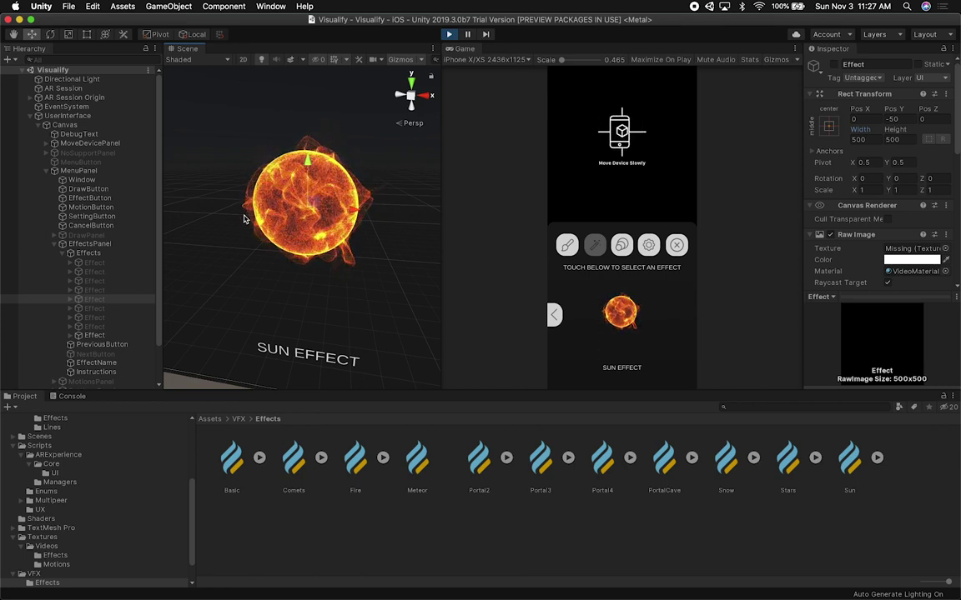
left_click(556, 319)
left_click(556, 317)
left_click(555, 317)
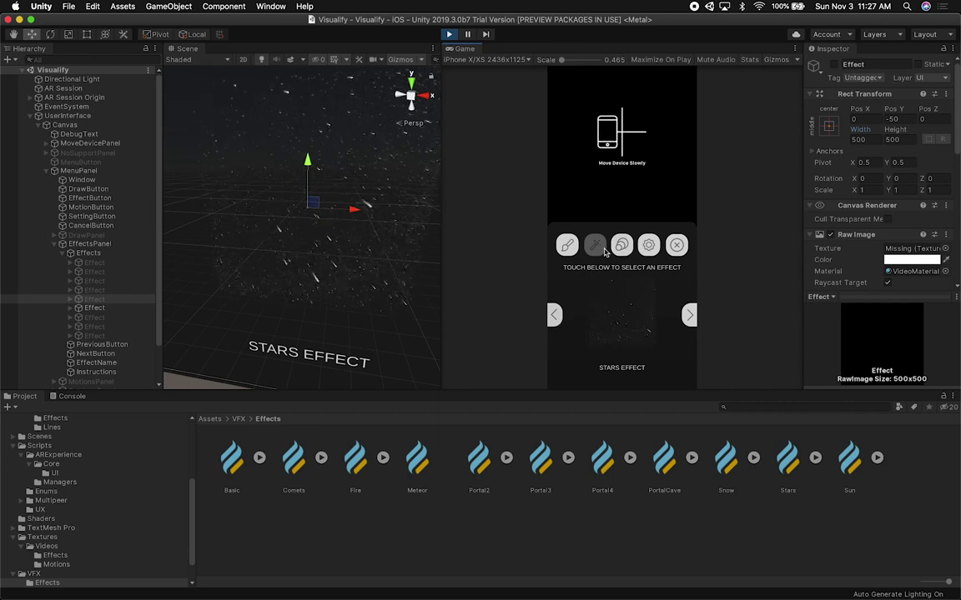
left_click_drag(338, 196, 405, 197, "alt")
left_click(553, 316)
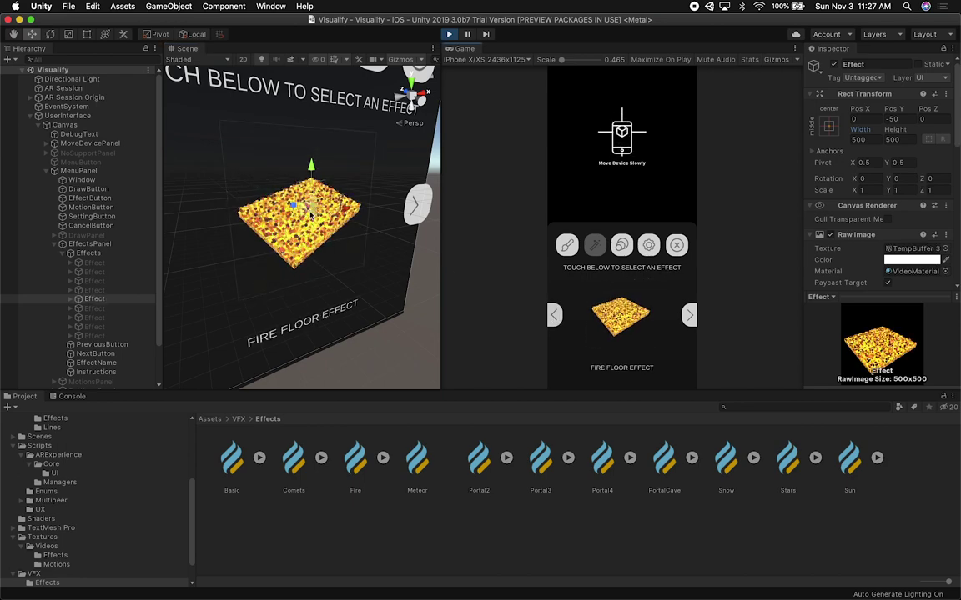
Step: Step back to the Comet Effect preview and examine it from the front in the Scene view
left_click(554, 316)
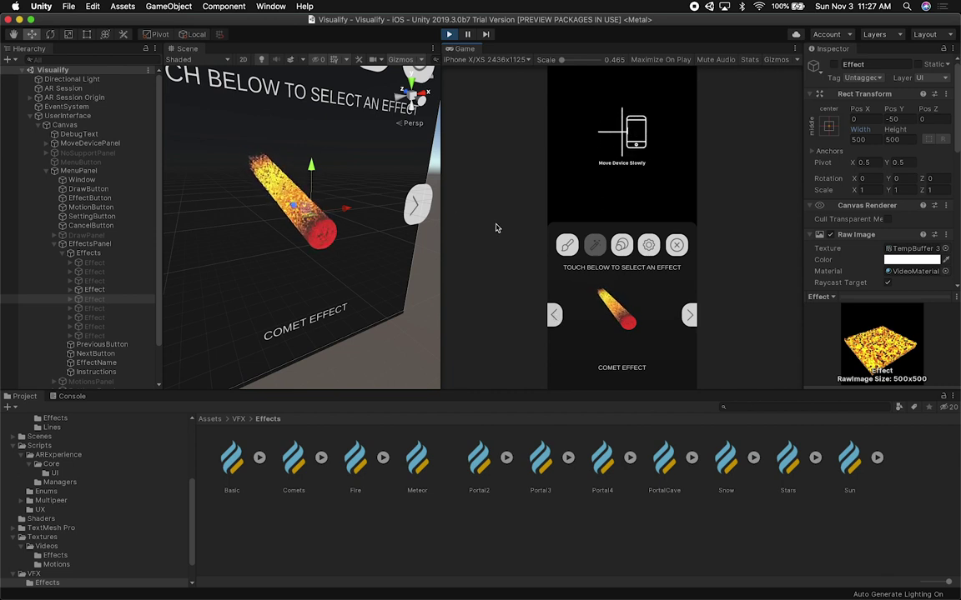
left_click_drag(275, 135, 286, 151, "alt")
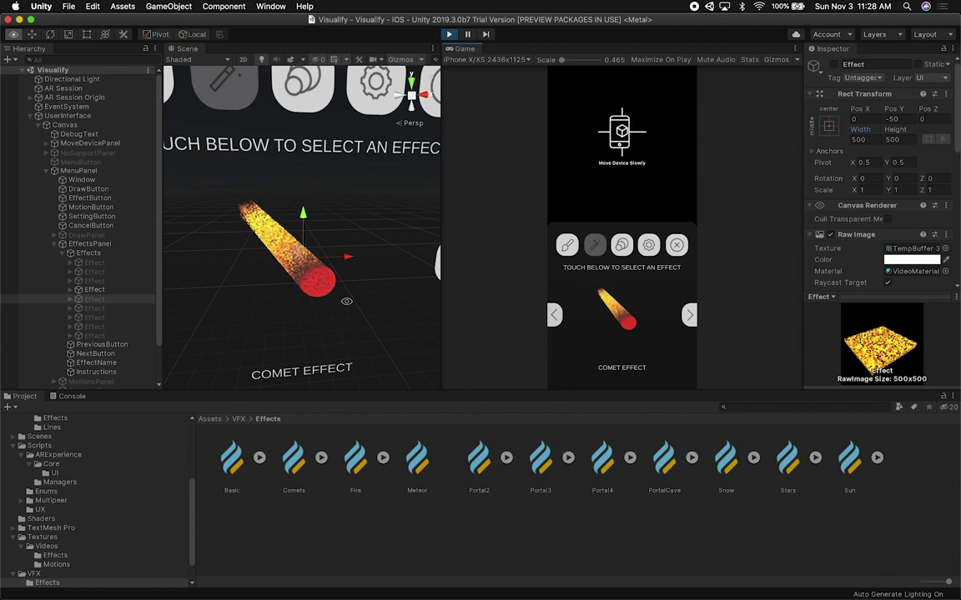
left_click_drag(343, 301, 341, 289, "alt")
Step: Set the Scene view transform handle to Center position and Local rotation
left_click(195, 34)
left_click(158, 34)
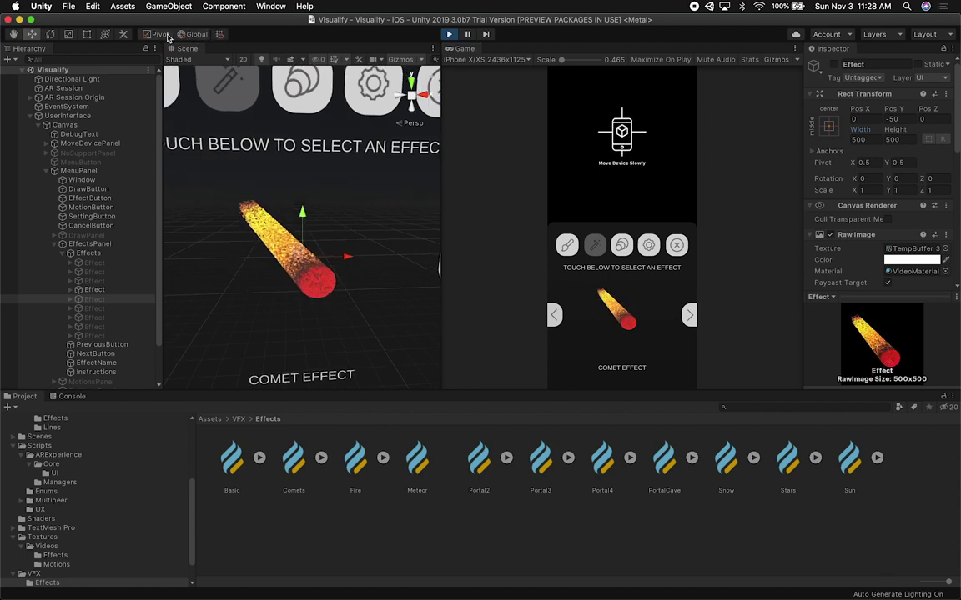
left_click(200, 36)
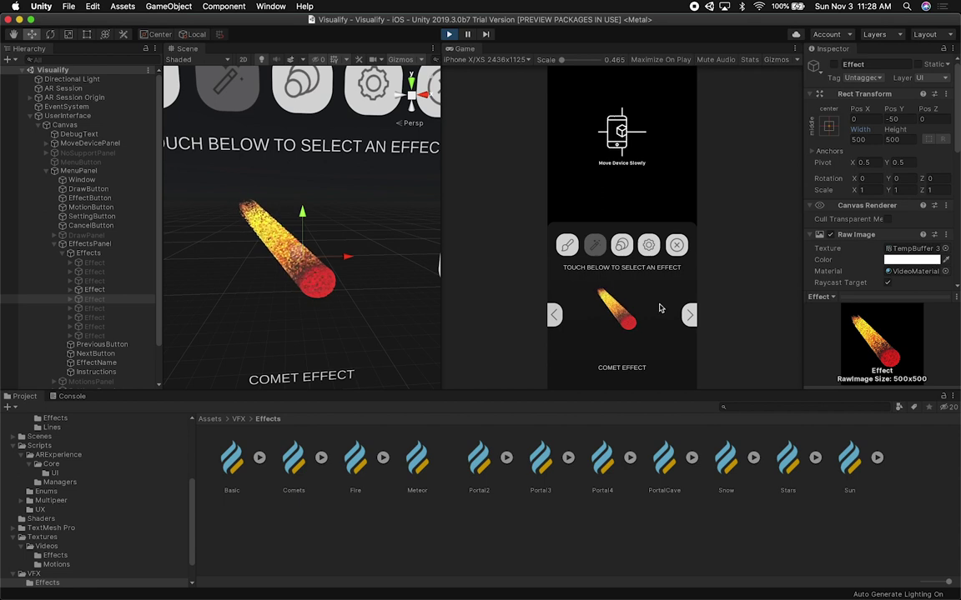
Step: Open the app's motion options and advance through Rotate X to Rotate Z Motion, with the whole menu panel framed in the Scene view
left_click(621, 249)
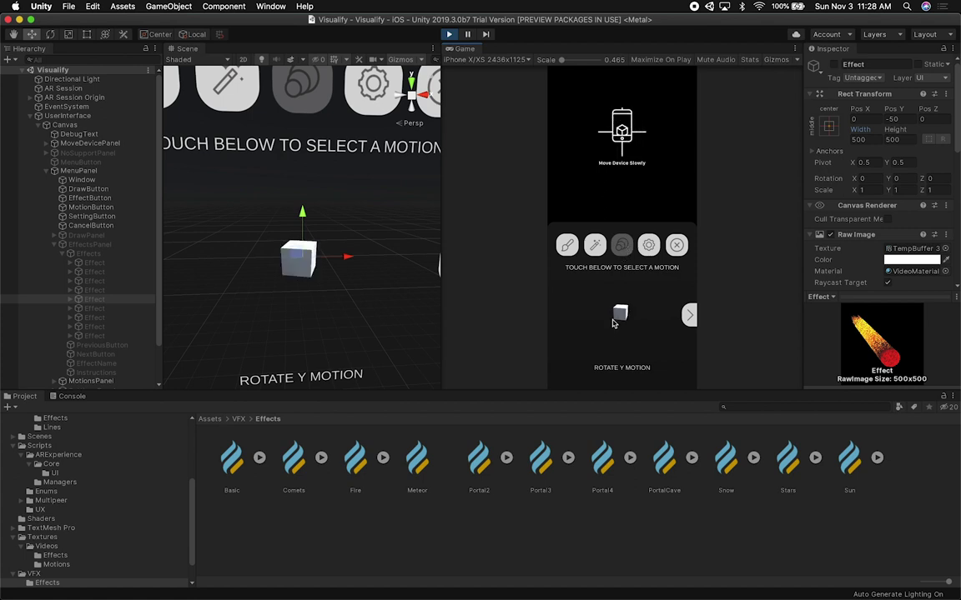
left_click(689, 315)
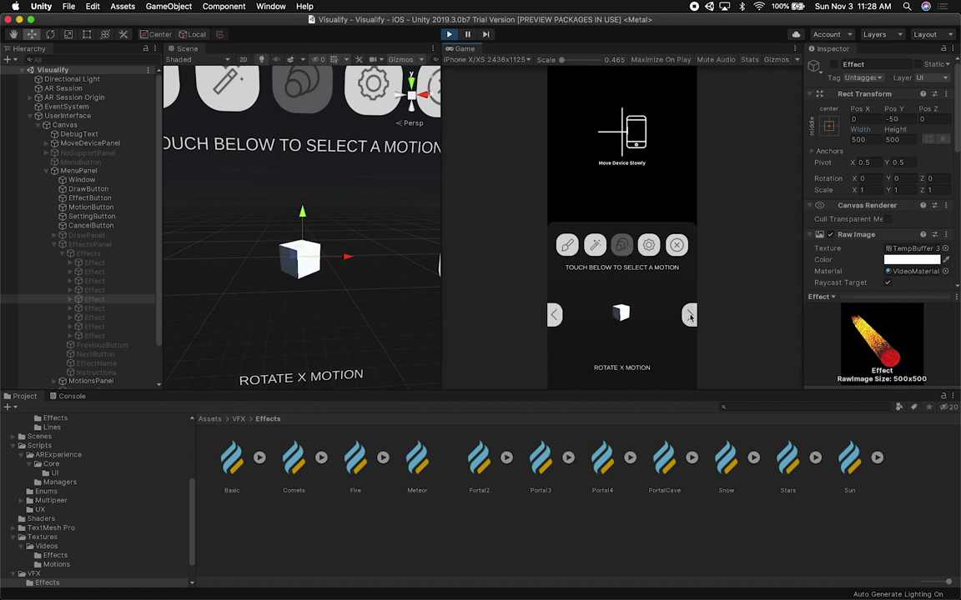
left_click(690, 315)
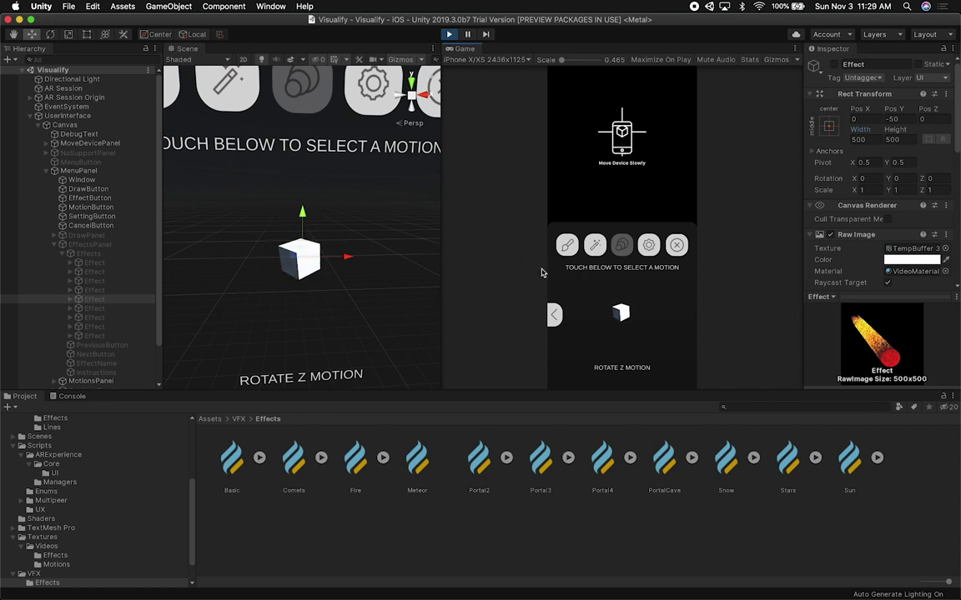
key("f")
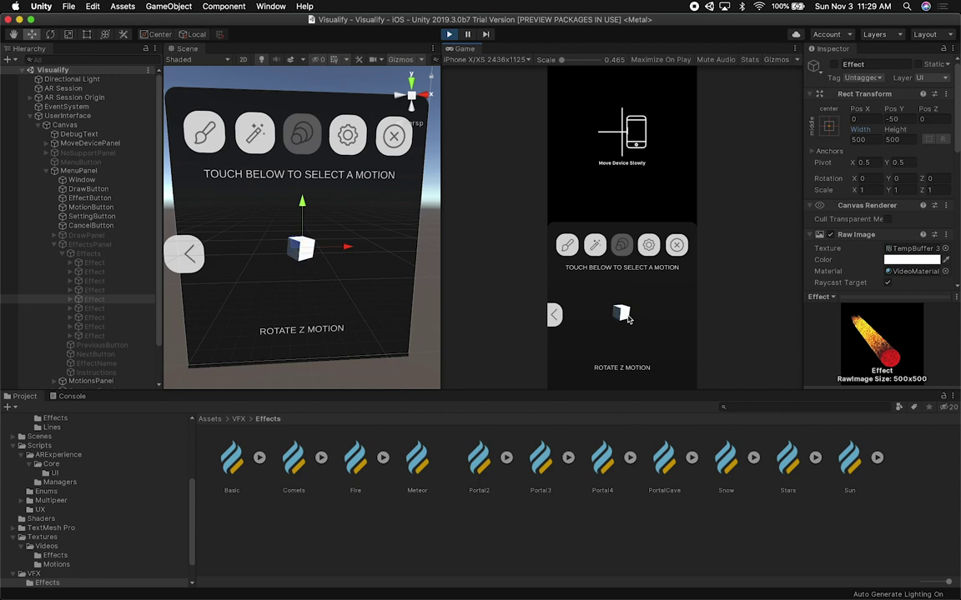
Step: Open the app's settings, switch the AR object placement option to Multiple Objects, and restore it to Single Object
left_click(642, 249)
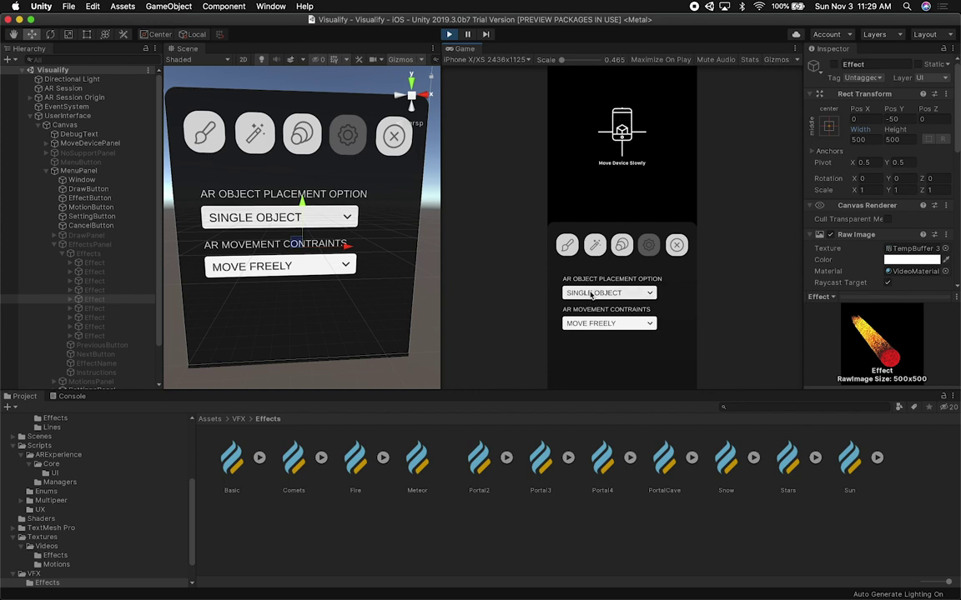
left_click(592, 292)
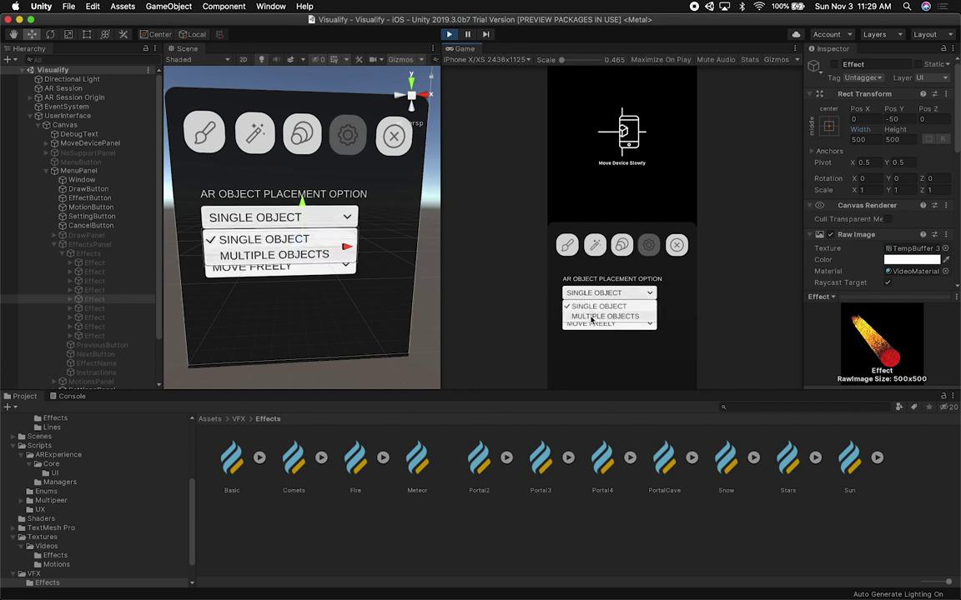
left_click(594, 317)
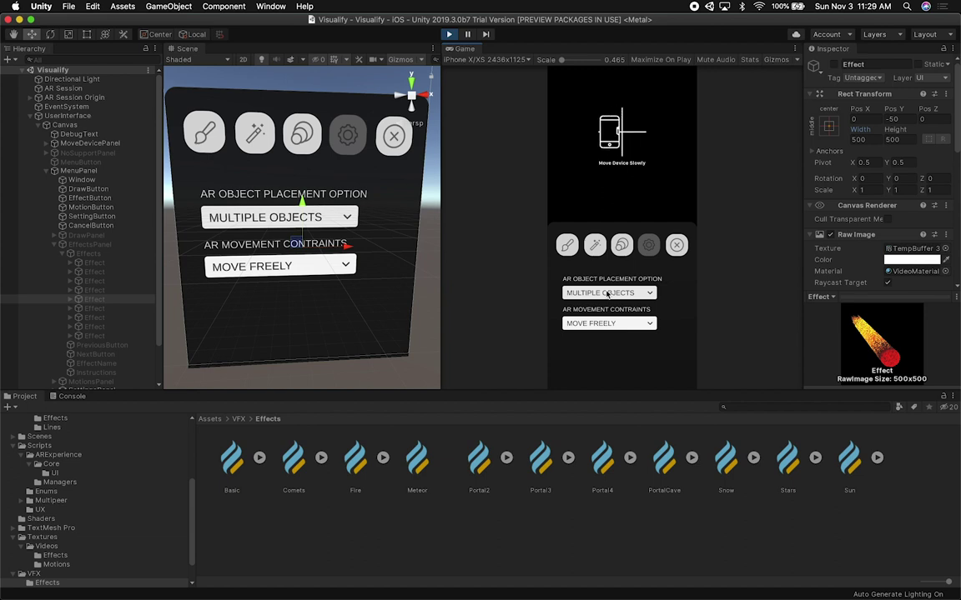
left_click(605, 292)
left_click(652, 303)
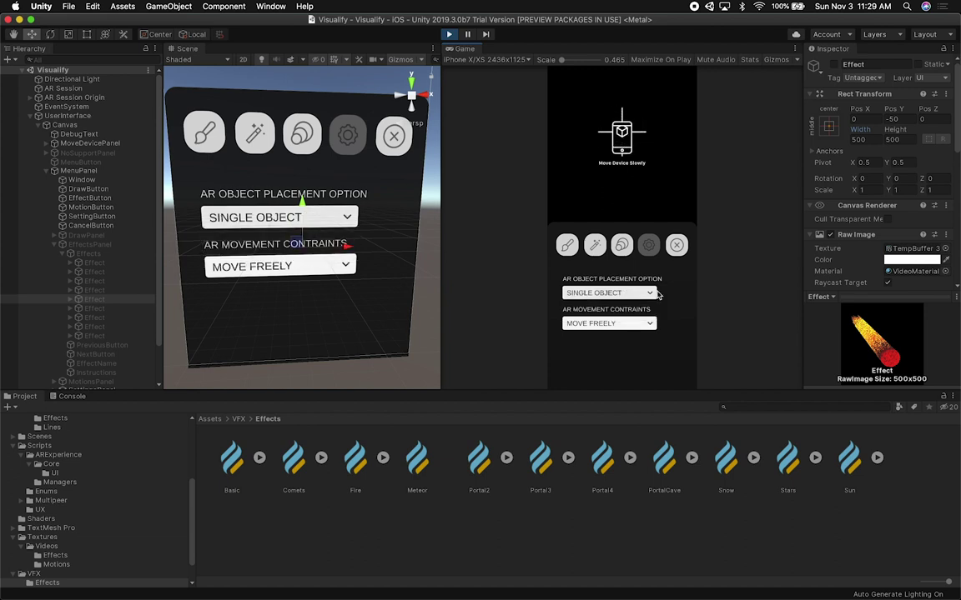
Step: Revisit the effect options, return to the settings and review the AR object placement choices
left_click(596, 247)
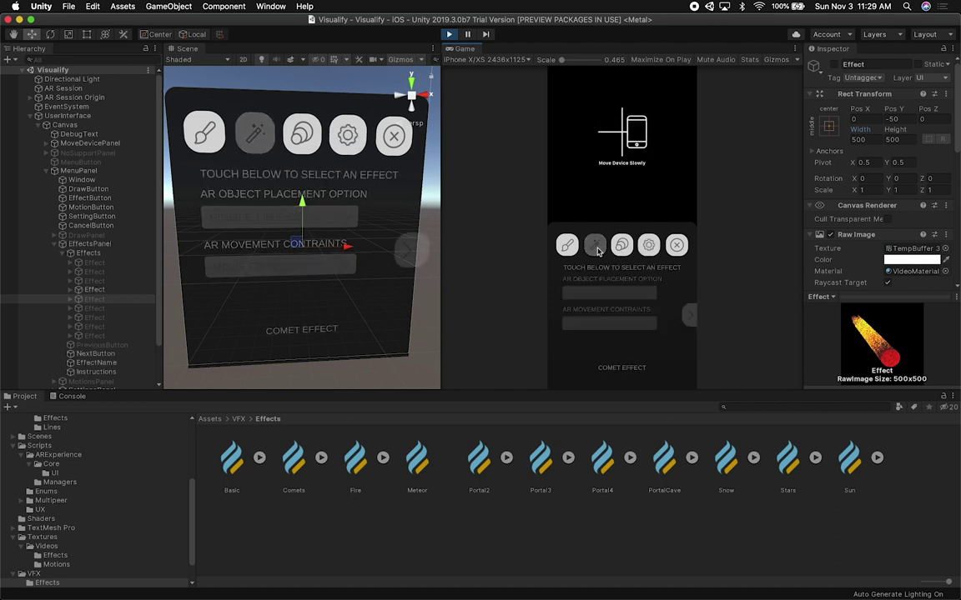
left_click(646, 250)
left_click(649, 292)
left_click(676, 293)
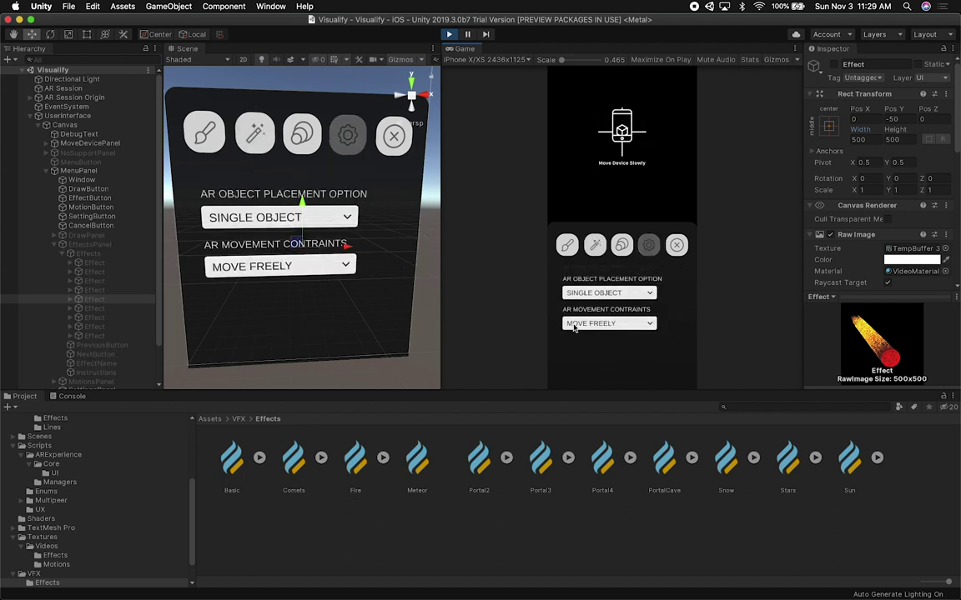
Step: Set the AR movement constraint to X and then change it to Y
left_click(590, 325)
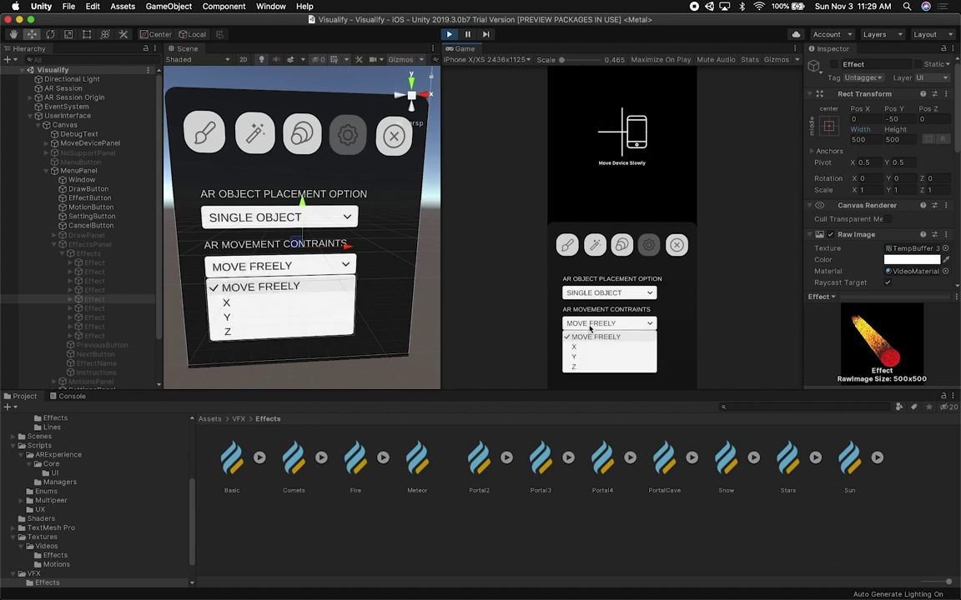
left_click(581, 350)
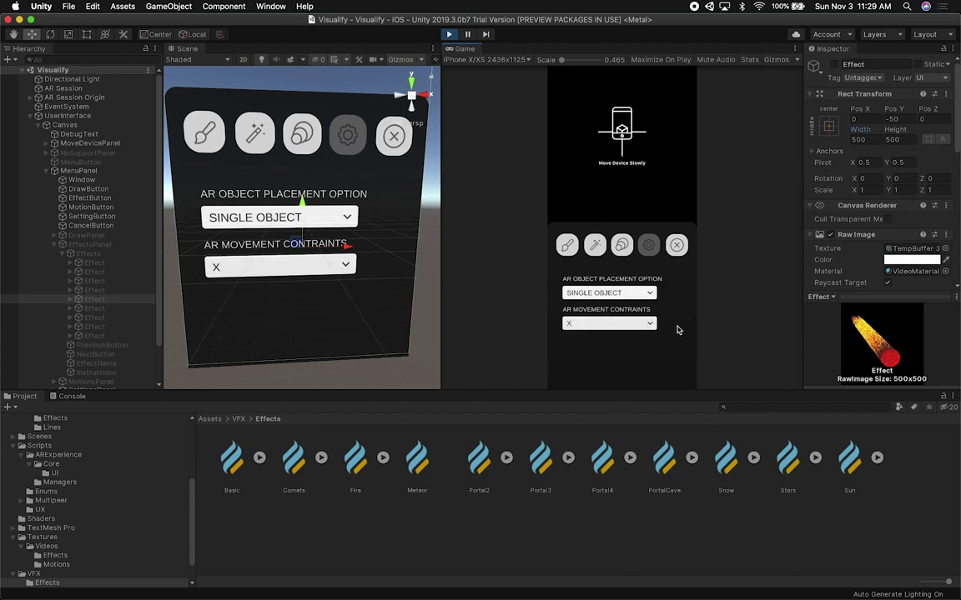
left_click(638, 326)
left_click(619, 357)
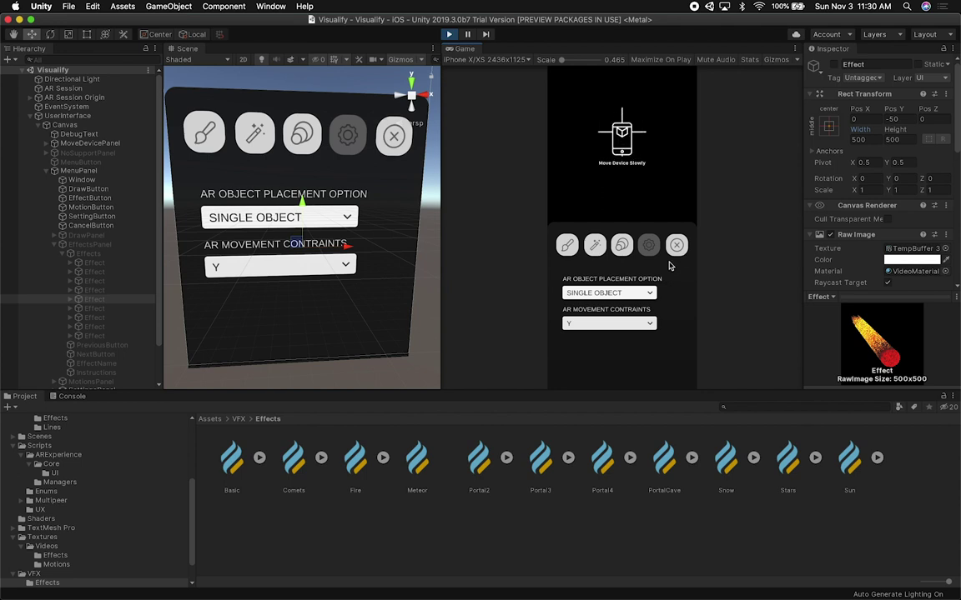
Step: View the draw brush options, close the menu and draw a winding freehand line in the Game view
left_click(565, 246)
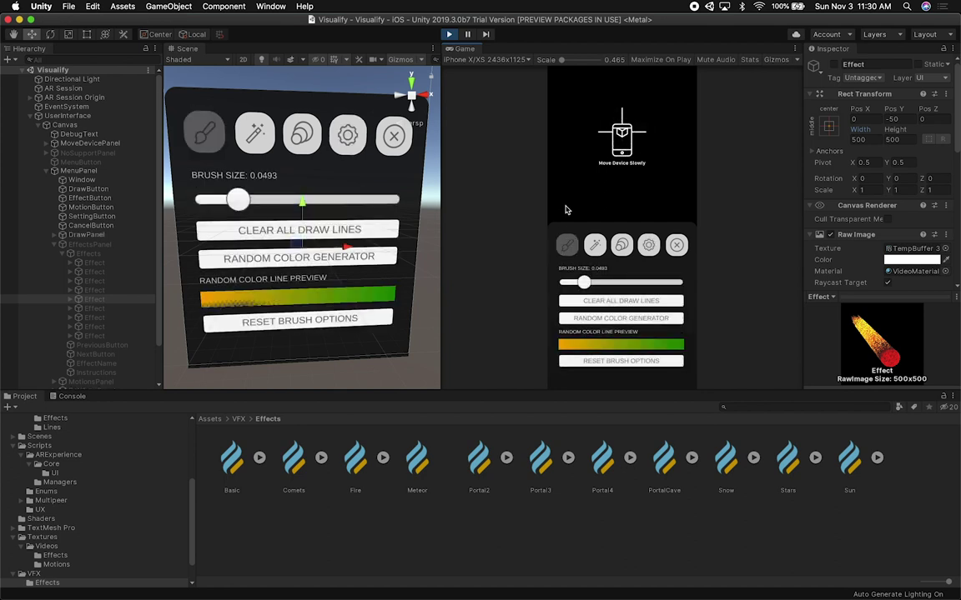
left_click(677, 245)
mouse_move(585, 230)
left_mouse_down()
mouse_move(594, 266)
mouse_move(625, 251)
mouse_move(631, 212)
mouse_move(660, 228)
mouse_move(580, 329)
mouse_move(654, 310)
left_mouse_up()
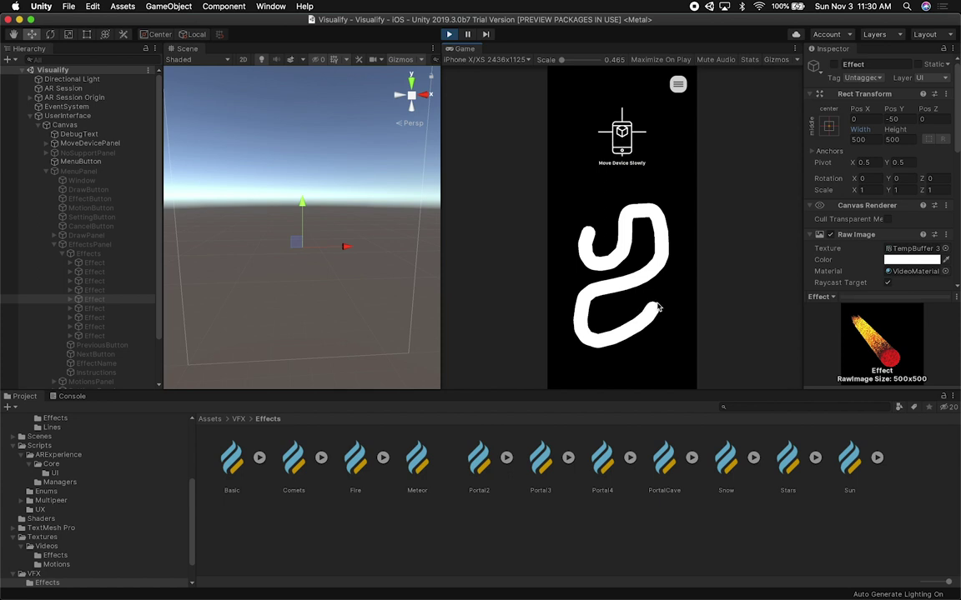
Step: Generate random line colors until the preview shows a blue-to-green gradient, and close the app's menu
left_click(678, 84)
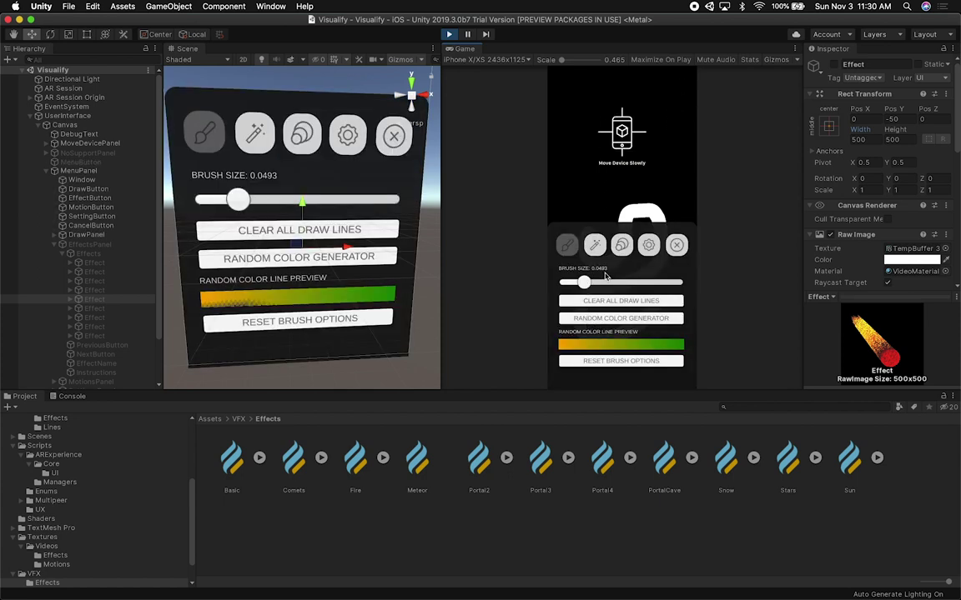
left_click(589, 319)
left_click(590, 319)
left_click(590, 319)
left_click(590, 319)
left_click(589, 319)
left_click(589, 319)
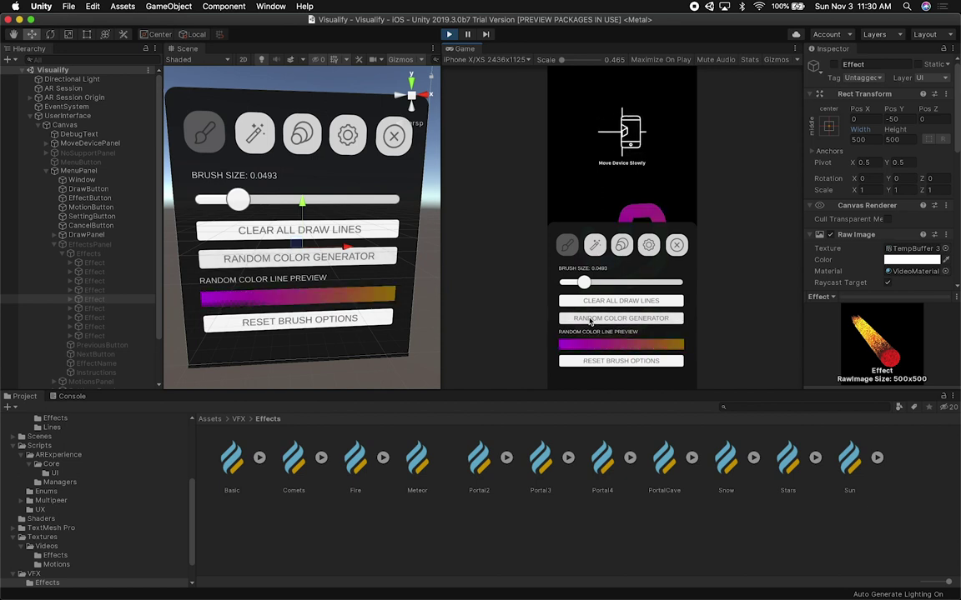
left_click(597, 319)
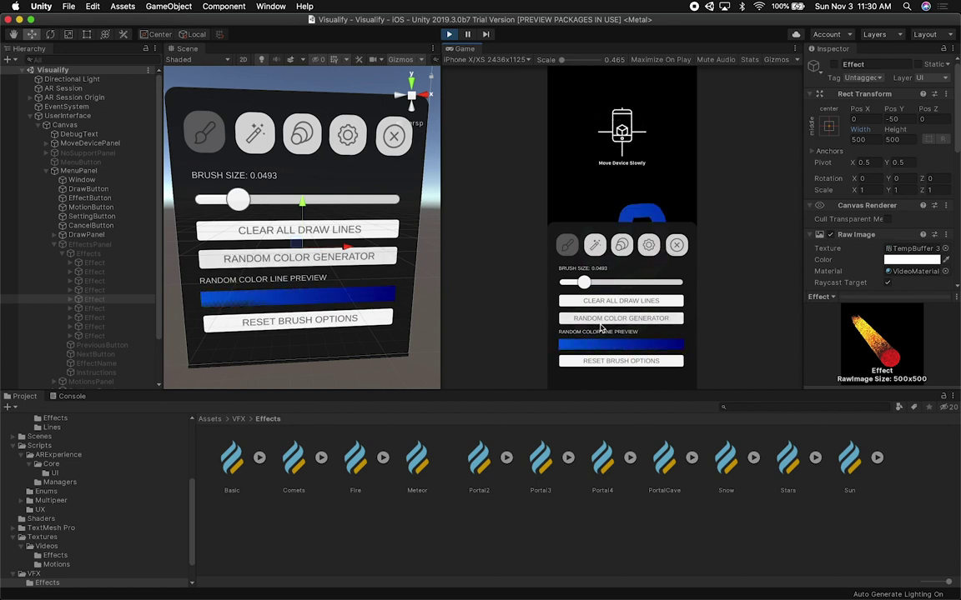
left_click(625, 318)
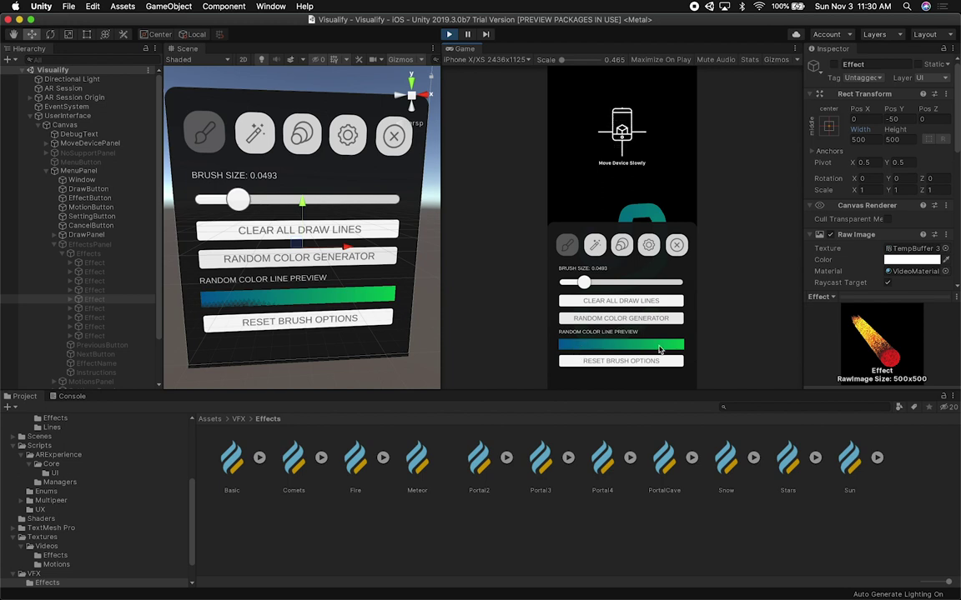
left_click(649, 245)
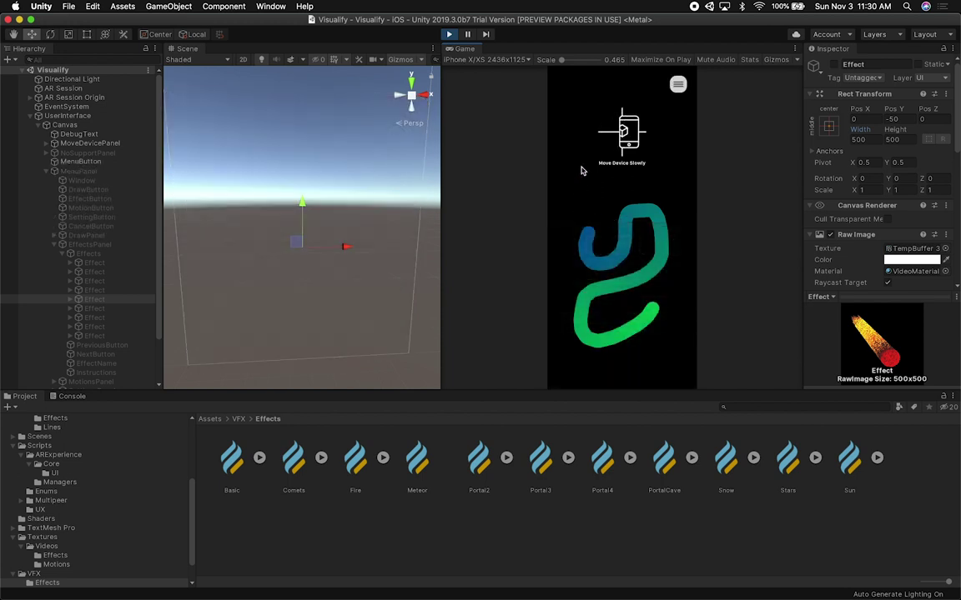
Step: Draw a second freehand line over the first and inspect its Line(Clone) object from an angle in the Scene view
mouse_move(578, 198)
left_mouse_down()
mouse_move(591, 242)
mouse_move(566, 284)
mouse_move(600, 331)
mouse_move(600, 361)
mouse_move(624, 304)
mouse_move(677, 334)
left_mouse_up()
scroll(108, 249, "down", 3)
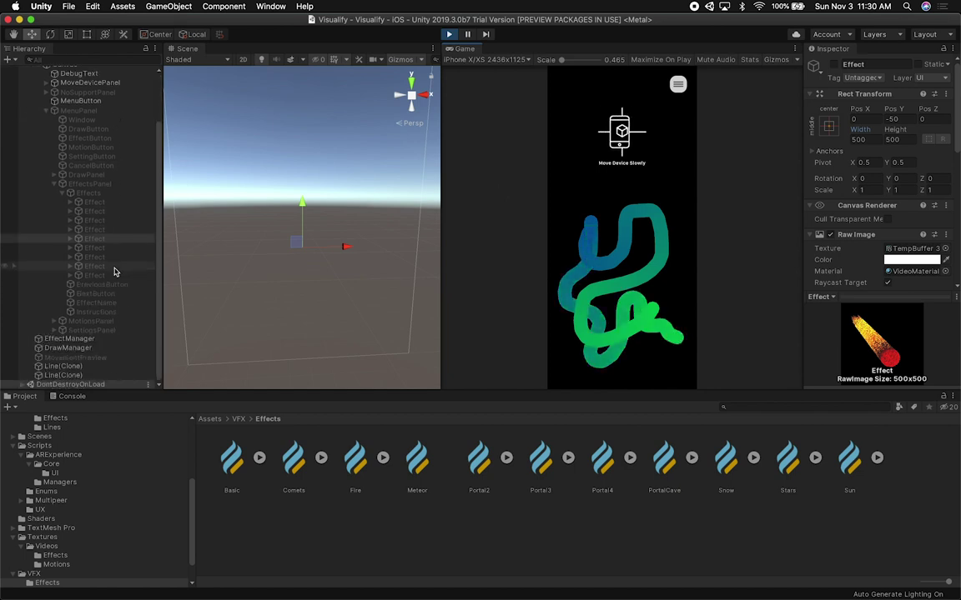
double_click(63, 376)
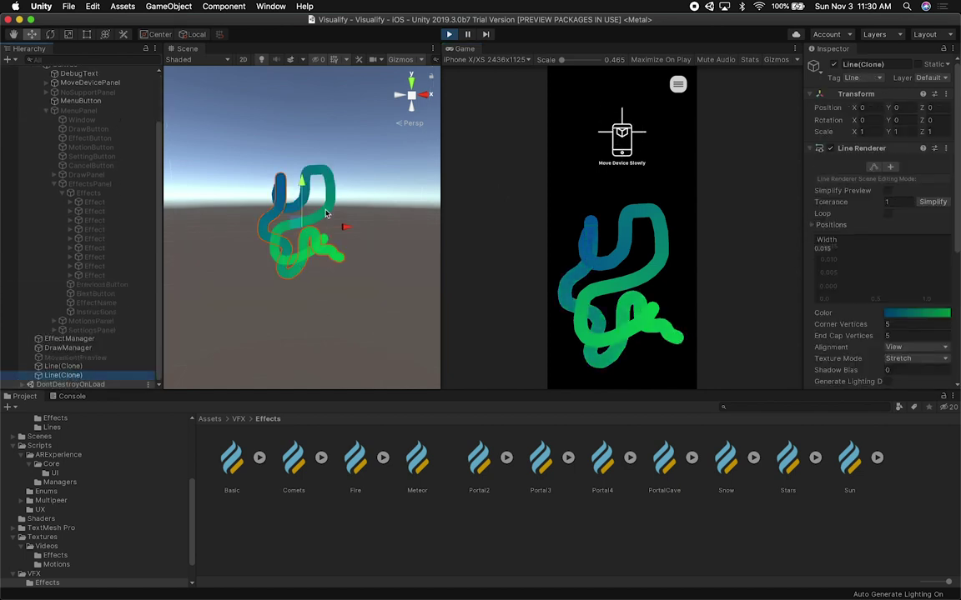
left_click(243, 60)
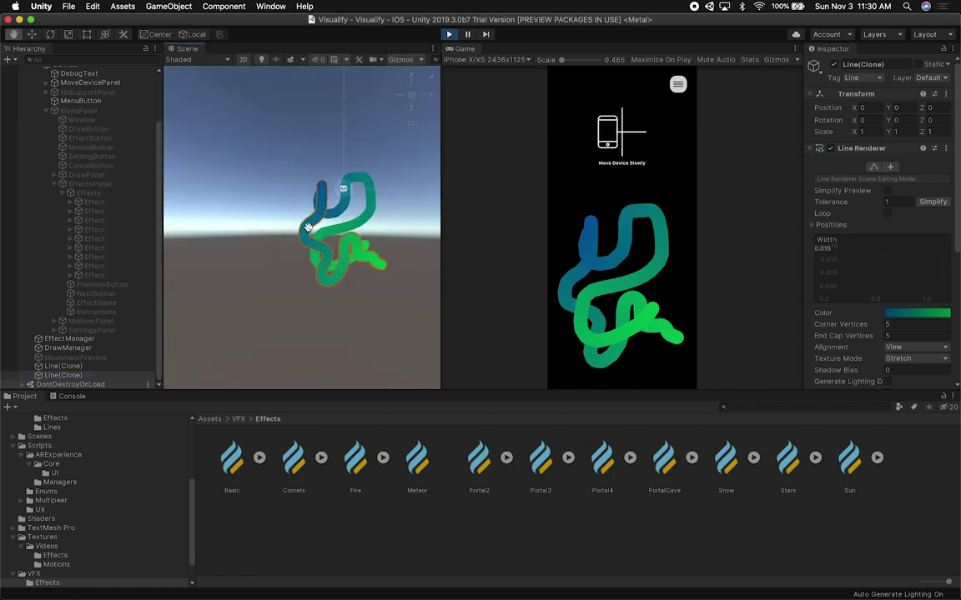
left_click(242, 59)
key("w")
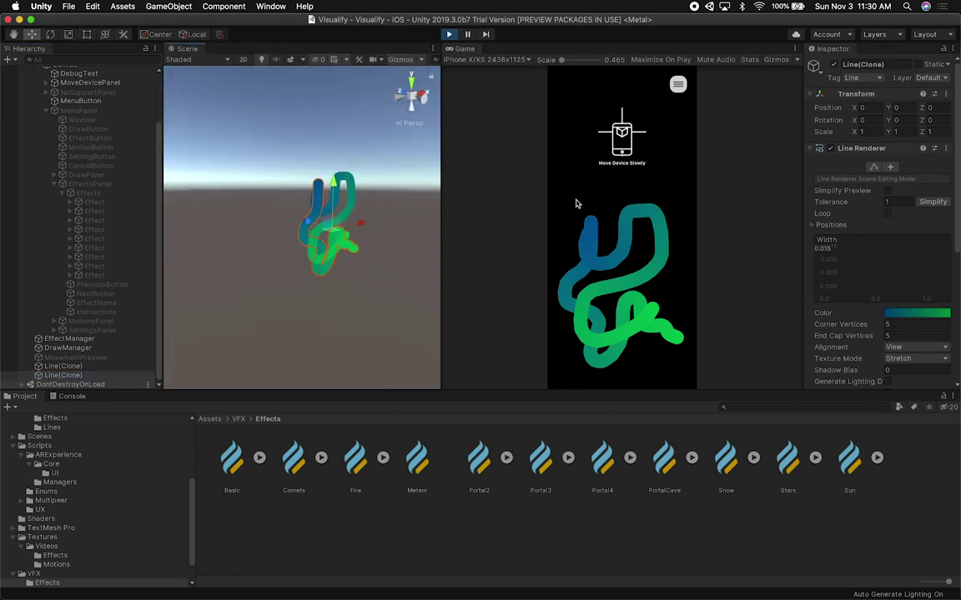
Step: Draw a third overlapping line and select the first Line(Clone) object to inspect it in the Scene view
mouse_move(565, 271)
left_mouse_down()
mouse_move(584, 355)
mouse_move(615, 281)
mouse_move(663, 266)
mouse_move(642, 342)
mouse_move(604, 334)
left_mouse_up()
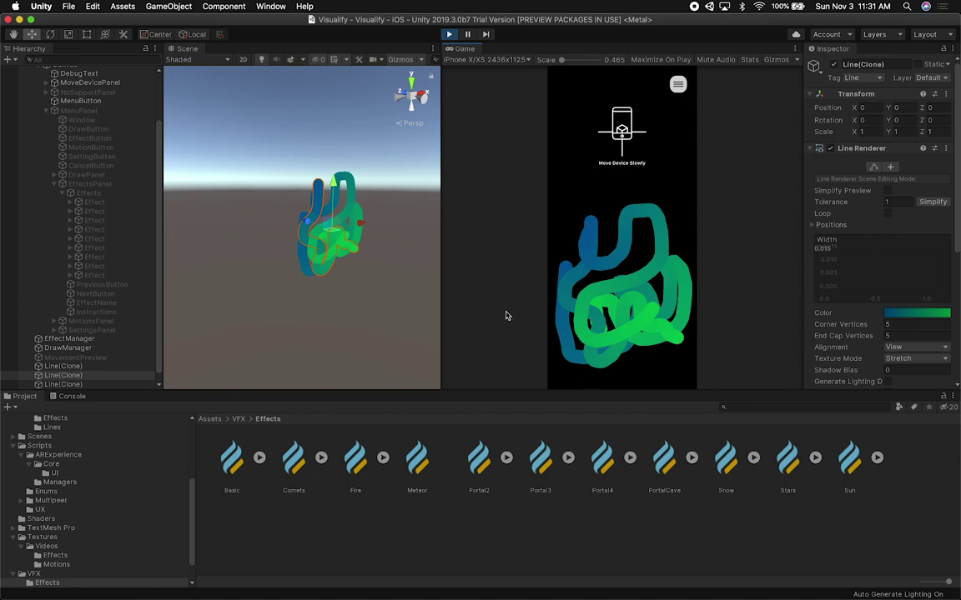
left_click(92, 367)
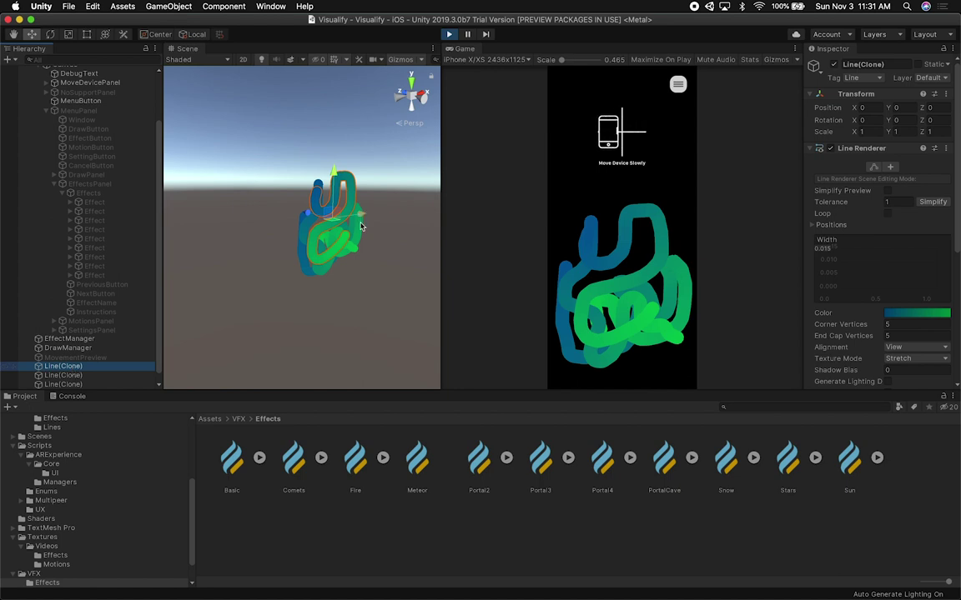
scroll(360, 253, "down", 3)
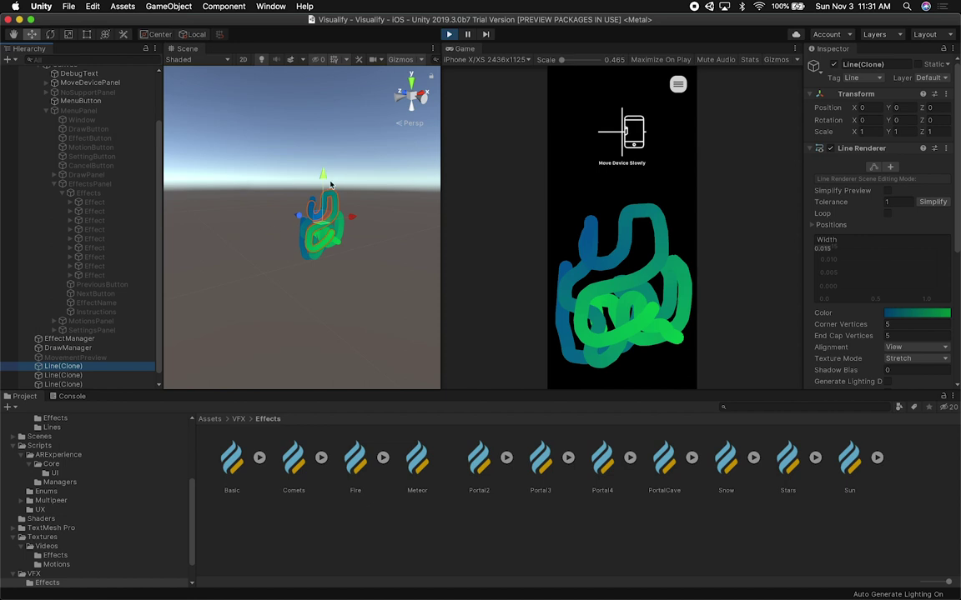
left_click(294, 214)
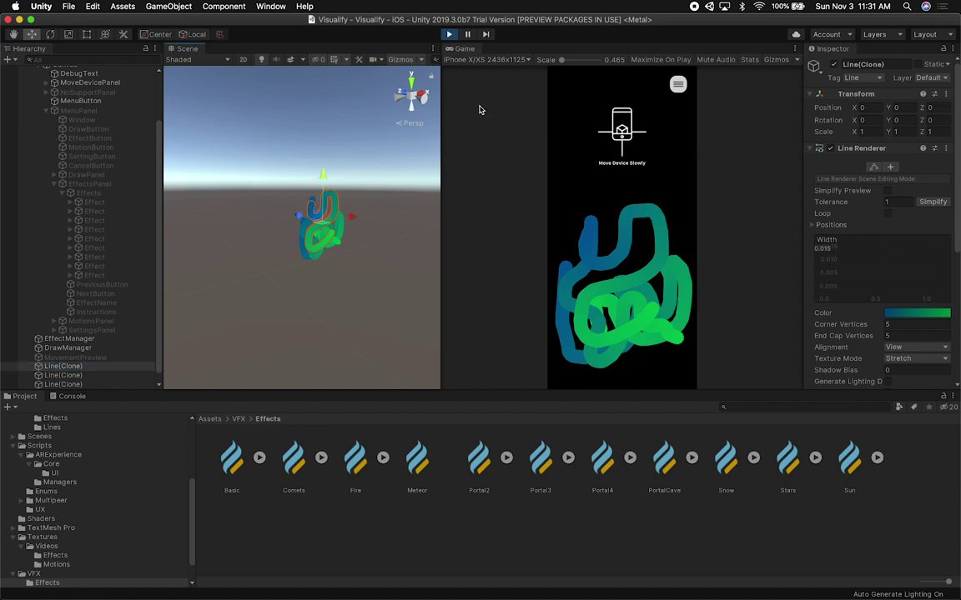
Step: Clear all draw lines and draw a new curved line in the Game view with a larger brush size
left_click(678, 83)
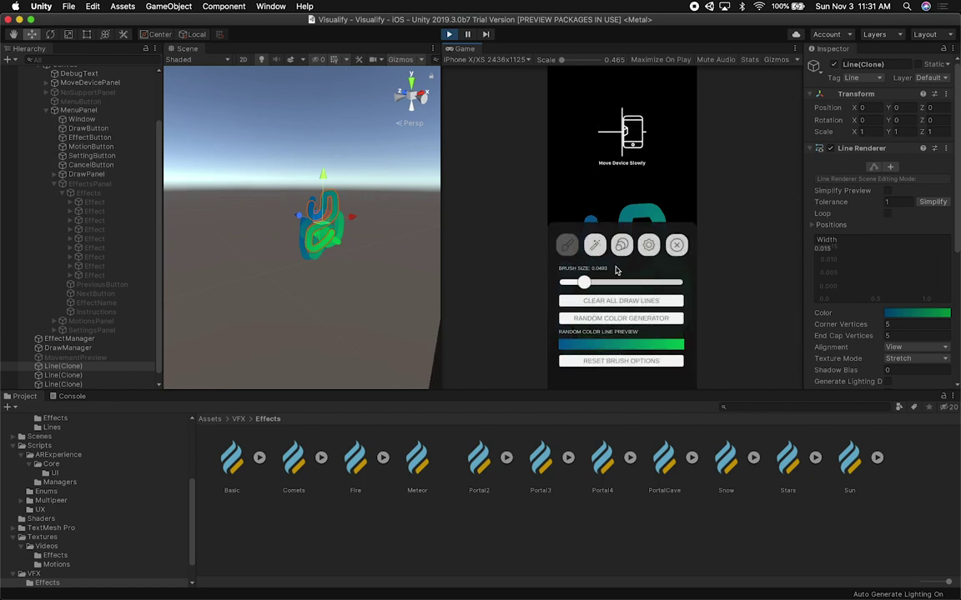
left_click(578, 302)
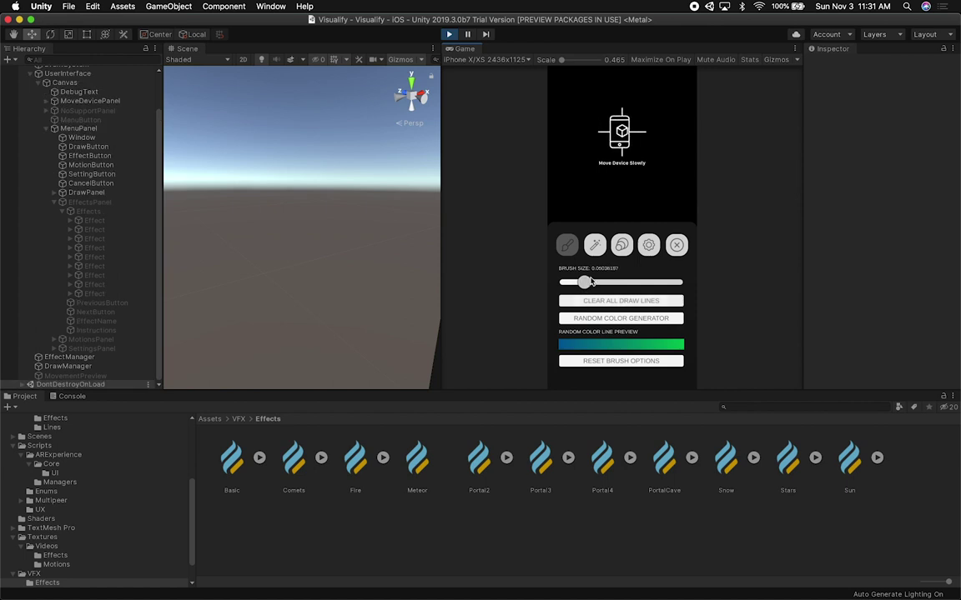
left_click(676, 244)
mouse_move(626, 291)
left_mouse_down()
mouse_move(582, 302)
mouse_move(589, 343)
mouse_move(637, 335)
mouse_move(661, 284)
mouse_move(627, 259)
mouse_move(590, 246)
left_mouse_up()
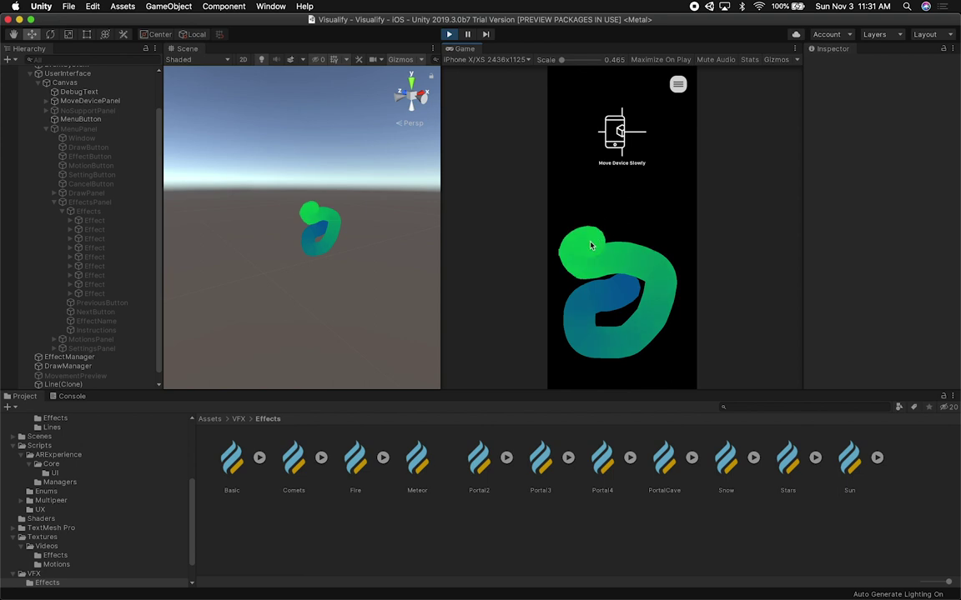
Step: Clear all draw lines and draw a wide overlapping line in the Game view with a brush size of about 0.2
left_click(680, 84)
mouse_move(581, 285)
left_mouse_down()
mouse_move(672, 278)
mouse_move(625, 282)
mouse_move(636, 283)
mouse_move(612, 325)
mouse_move(590, 288)
mouse_move(627, 272)
mouse_move(623, 249)
mouse_move(595, 266)
mouse_move(642, 307)
mouse_move(602, 345)
mouse_move(634, 341)
mouse_move(601, 311)
mouse_move(588, 283)
left_mouse_up()
left_click(609, 301)
left_click(676, 244)
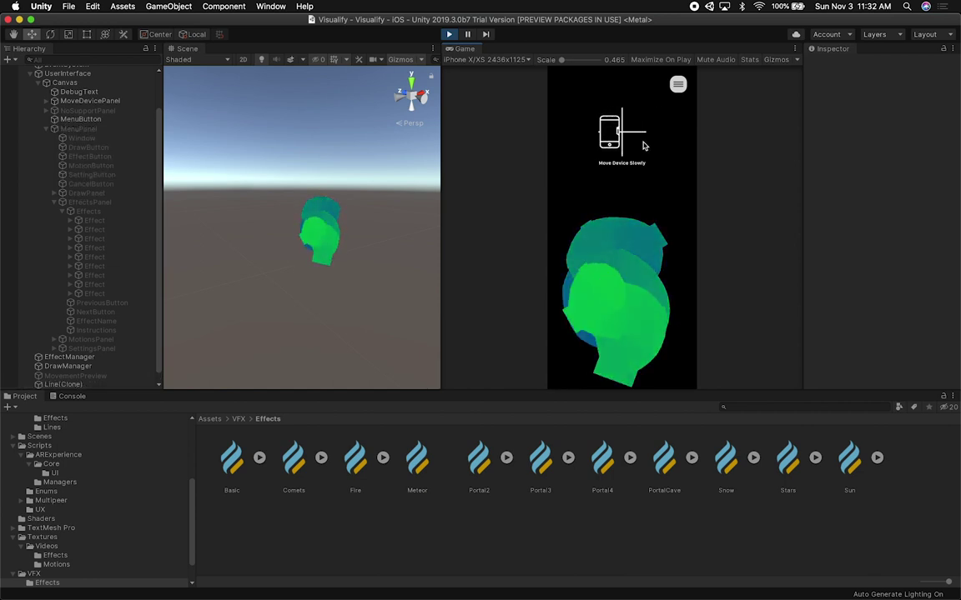
Step: Reset the brush options and draw a white S-shaped line in the Game view in place of the green one
left_click(678, 85)
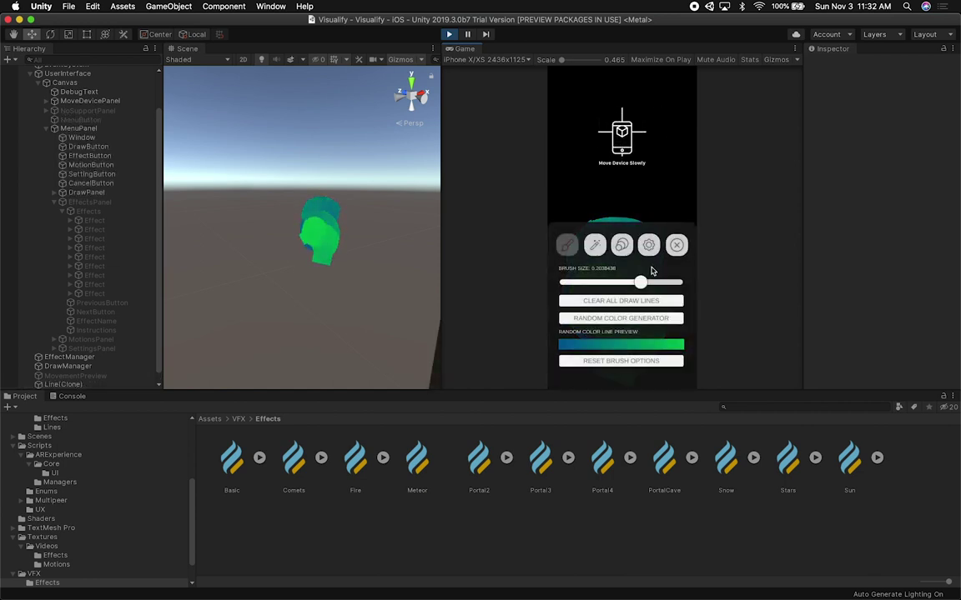
left_click(615, 361)
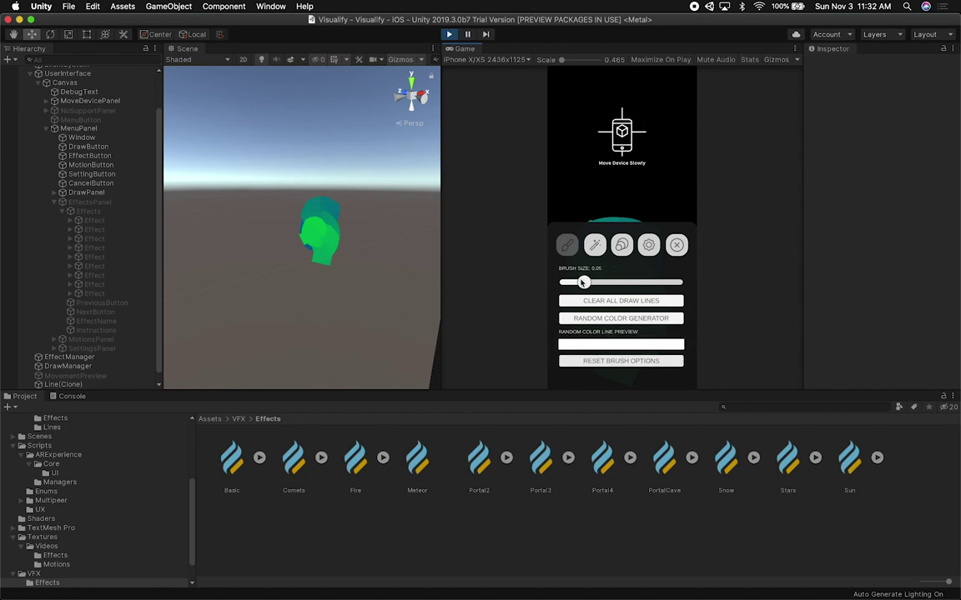
left_click(677, 244)
mouse_move(619, 330)
left_mouse_down()
mouse_move(597, 229)
mouse_move(688, 214)
left_mouse_up()
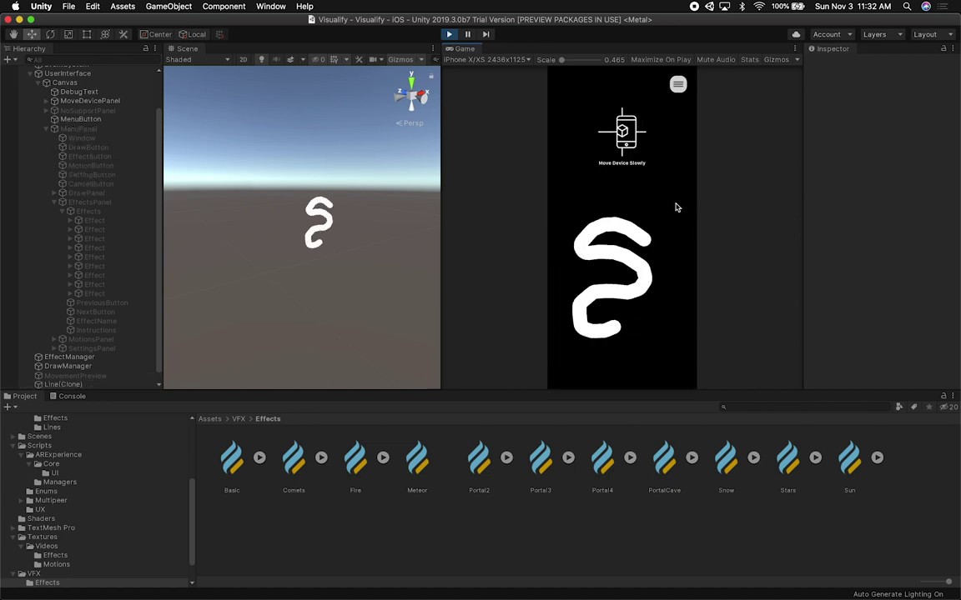
Step: Collapse MenuPanel in the Hierarchy and select DrawManager, enlarging the Inspector to show all of its Draw Manager script settings
left_click(678, 84)
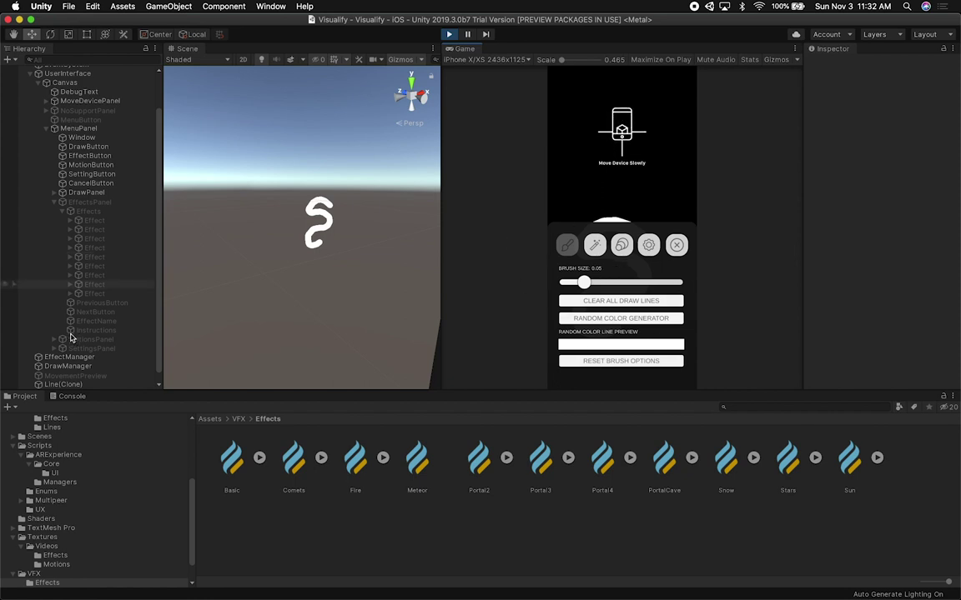
left_click(46, 129)
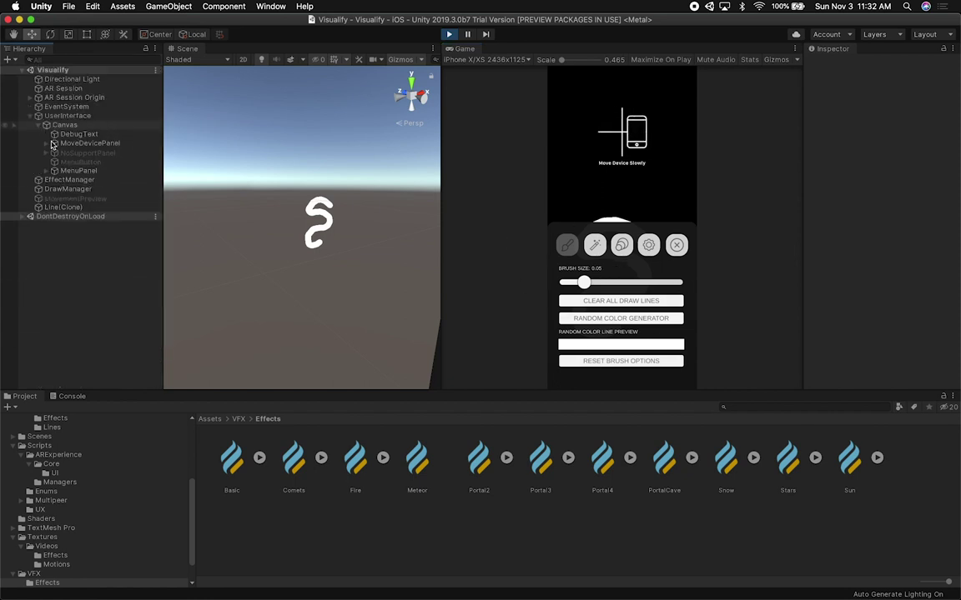
left_click(96, 188)
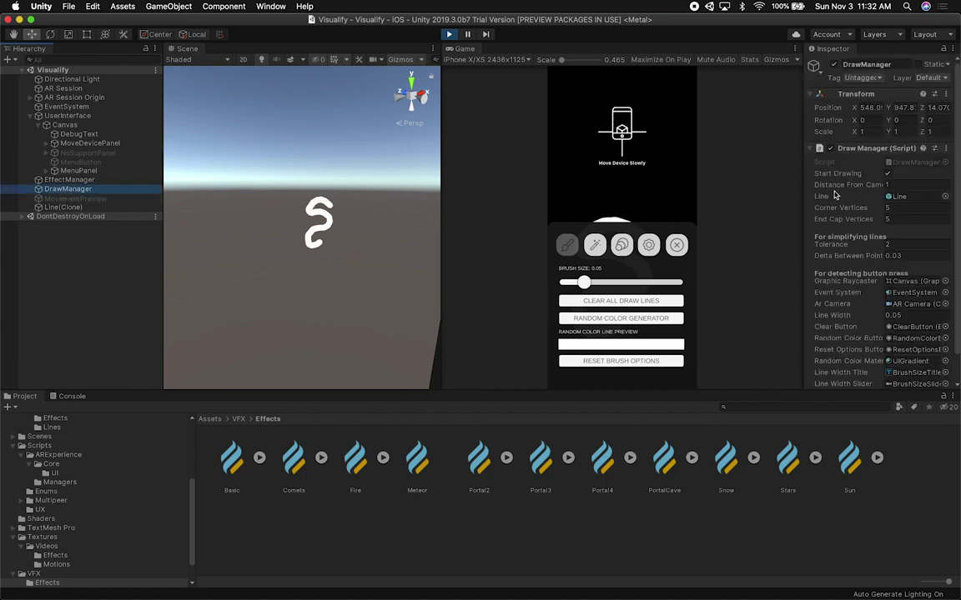
left_click_drag(803, 184, 669, 184)
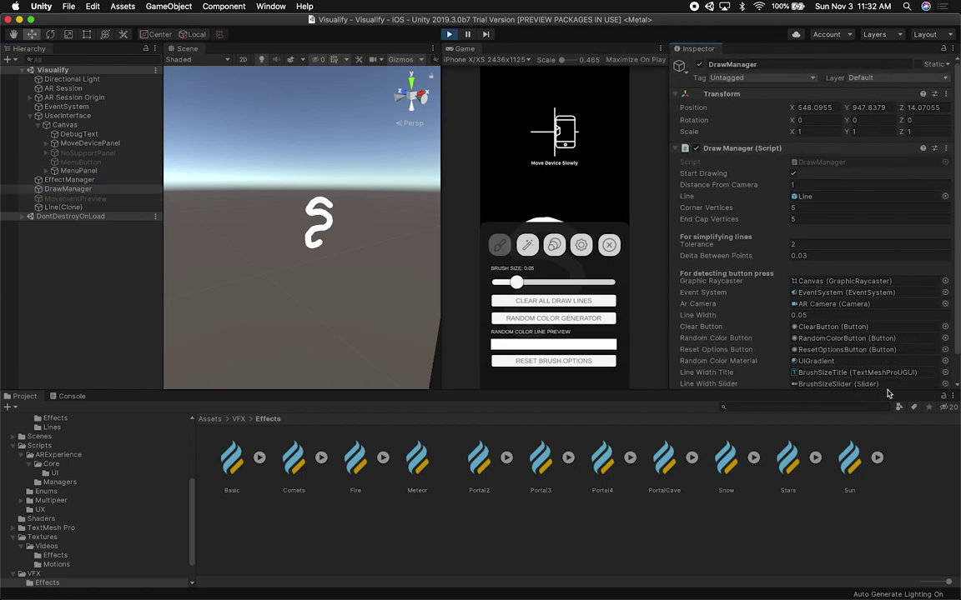
left_click_drag(874, 404, 874, 446)
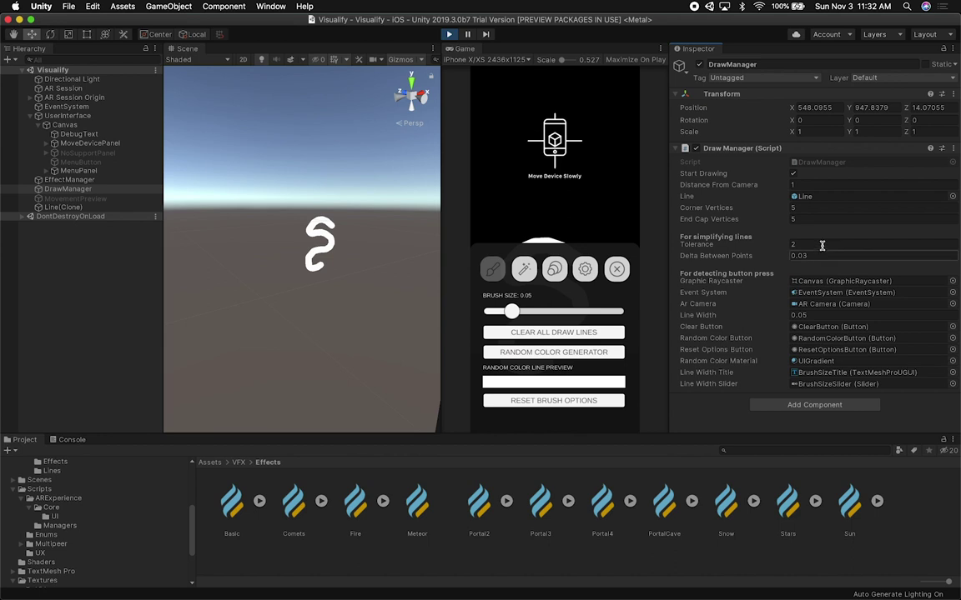
Step: Turn Start Drawing off and back on in the Draw Manager script, and look at the Distance From Camera setting
left_click(793, 174)
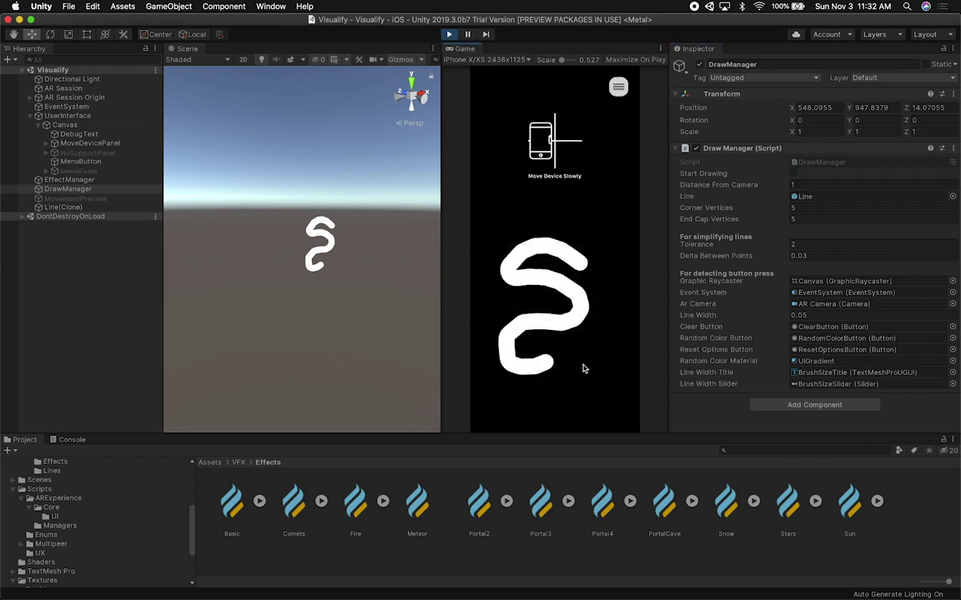
left_click(713, 173)
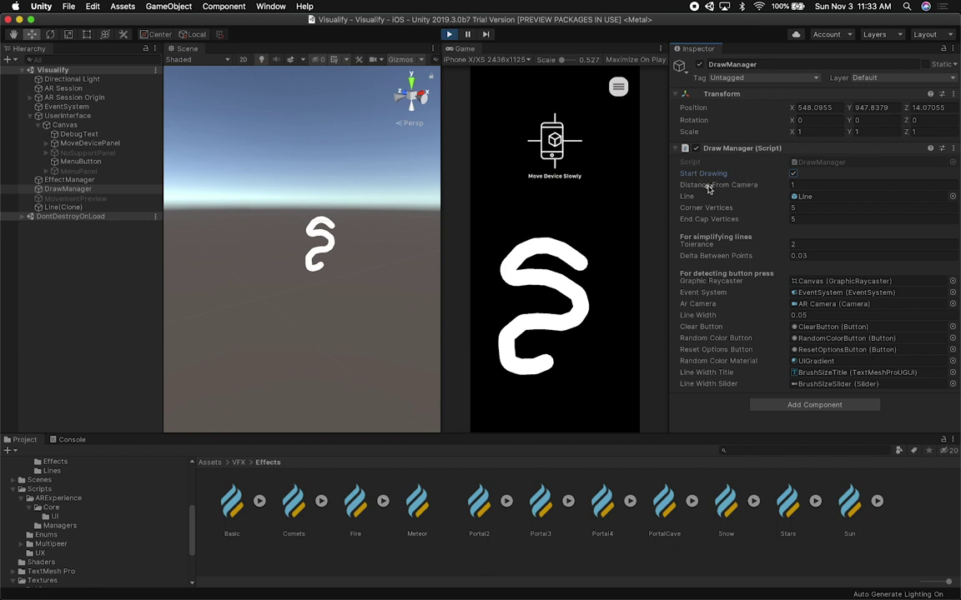
left_click(799, 185)
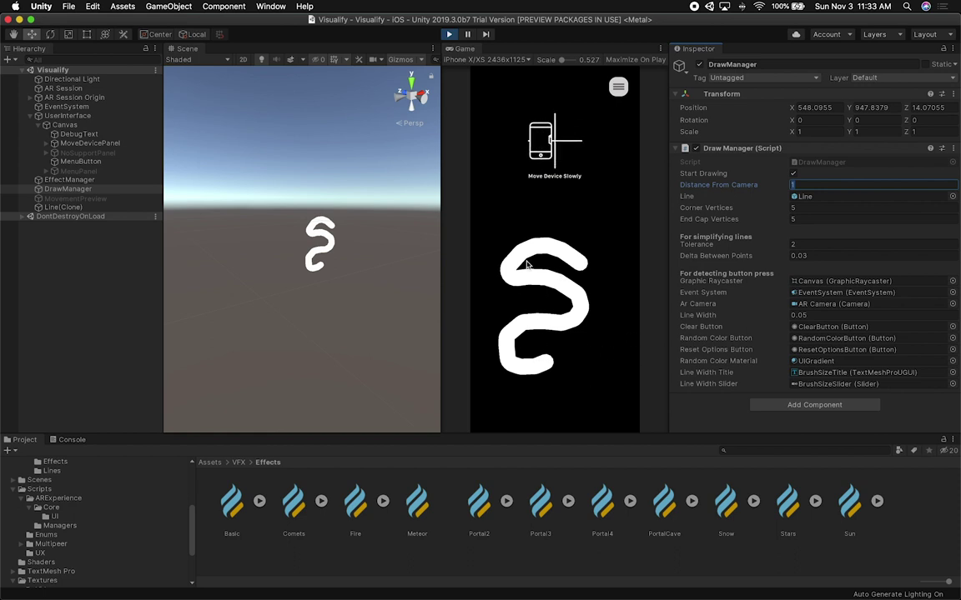
Step: Locate the Line prefab assigned to DrawManager and examine its Line Renderer settings and DrawManager's Delta Between Points setting
left_click(801, 196)
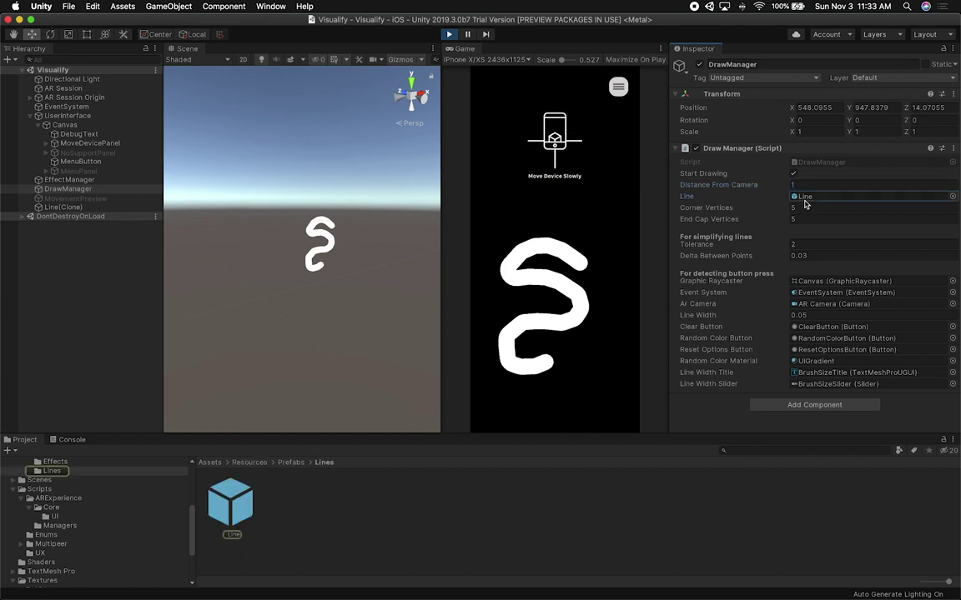
left_click(227, 507)
scroll(807, 277, "down", 5)
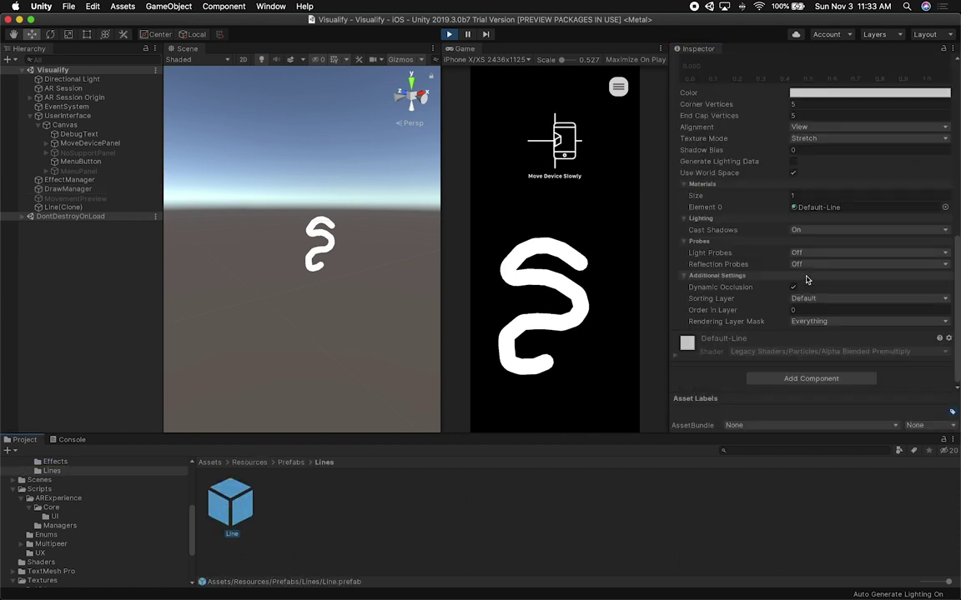
scroll(806, 276, "up", 2)
scroll(739, 146, "up", 3)
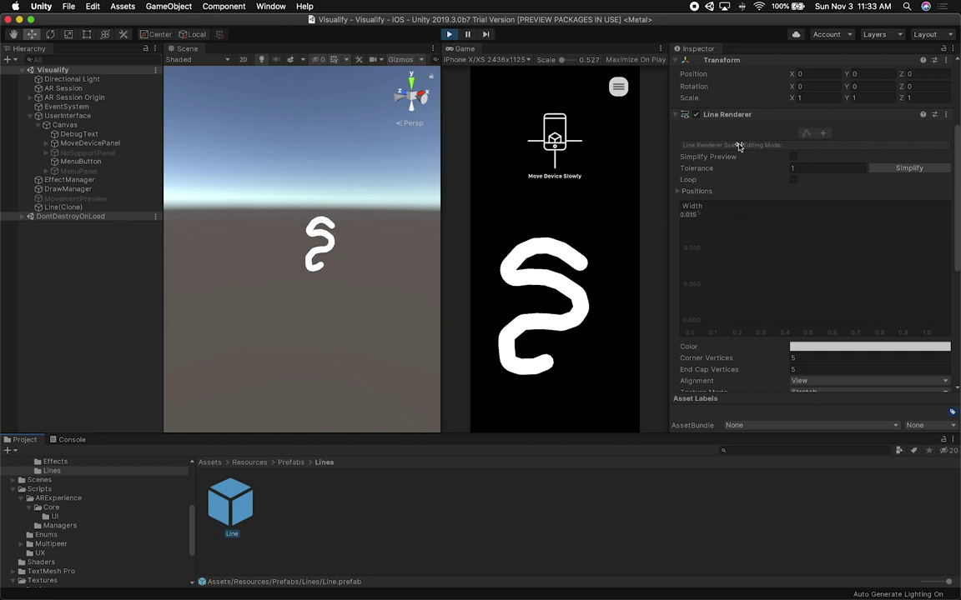
scroll(825, 358, "down", 5)
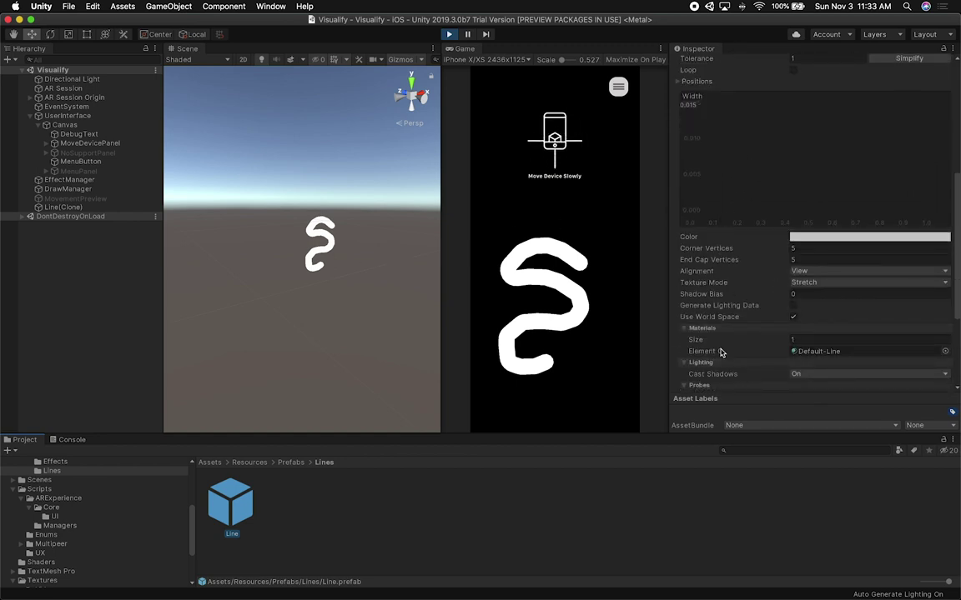
scroll(777, 216, "up", 8)
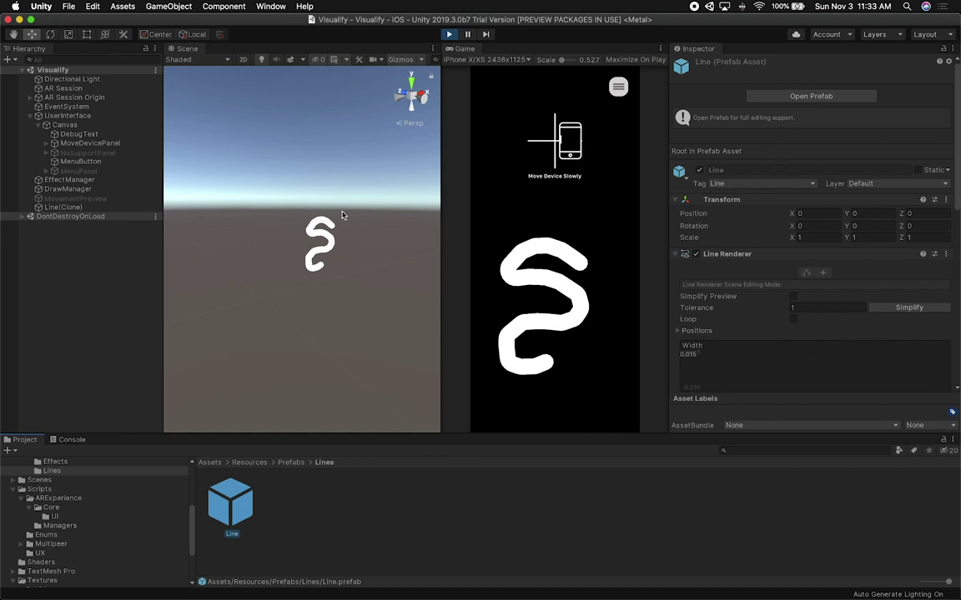
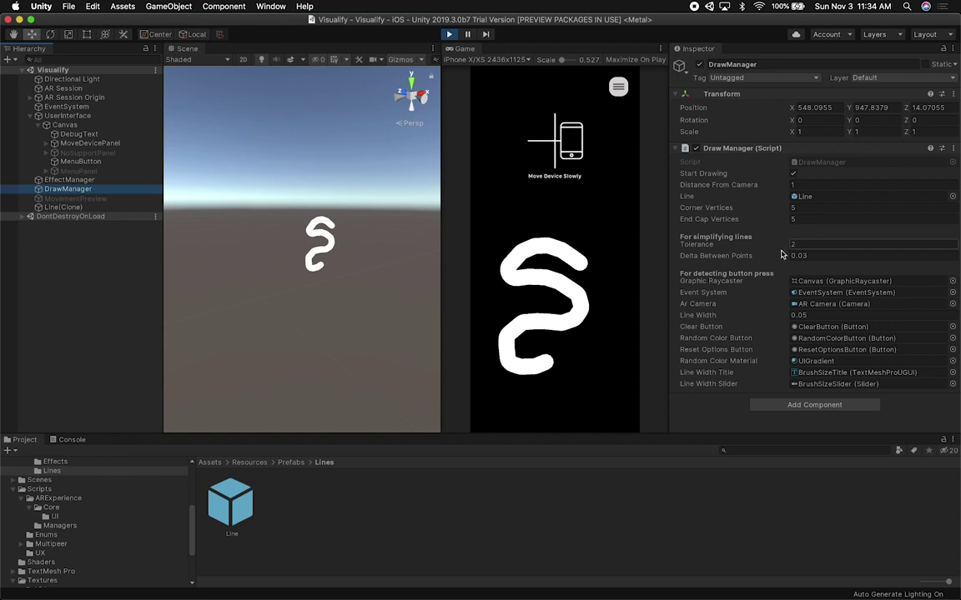
left_click(695, 259)
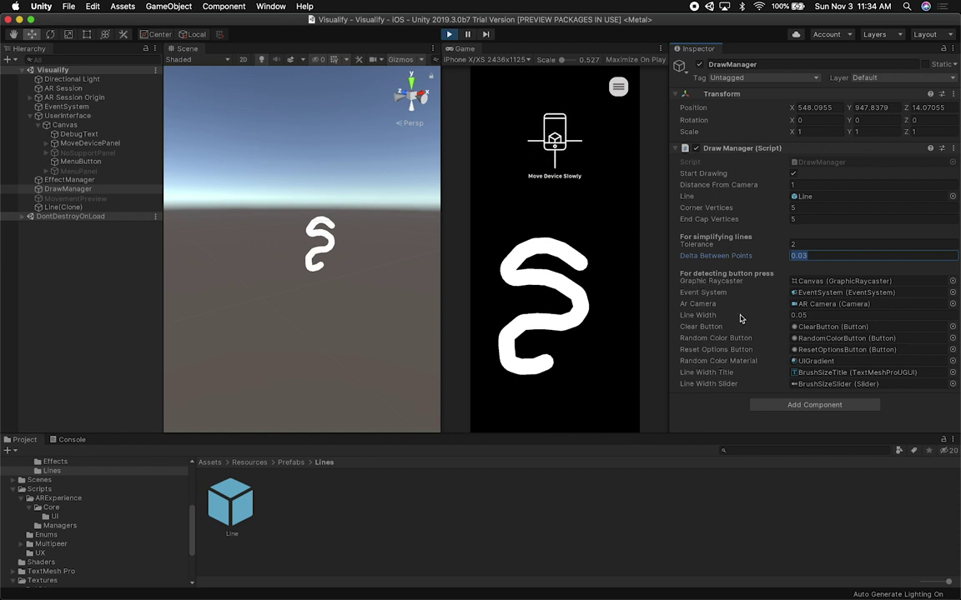
Step: Generate random line colors in the app's draw options until the preview shows a teal-to-green gradient
left_click(617, 96)
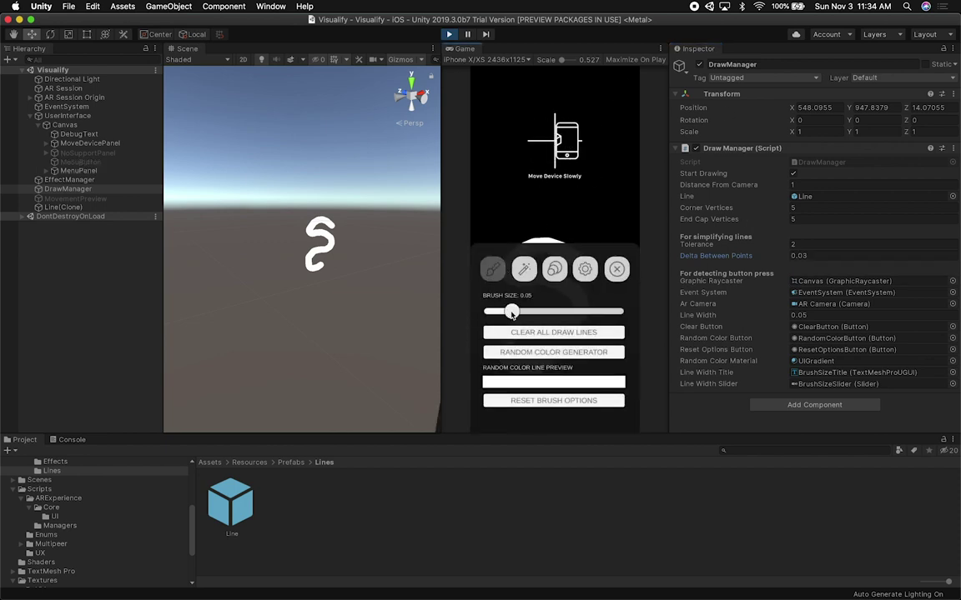
left_click(542, 352)
left_click(542, 352)
left_click(541, 353)
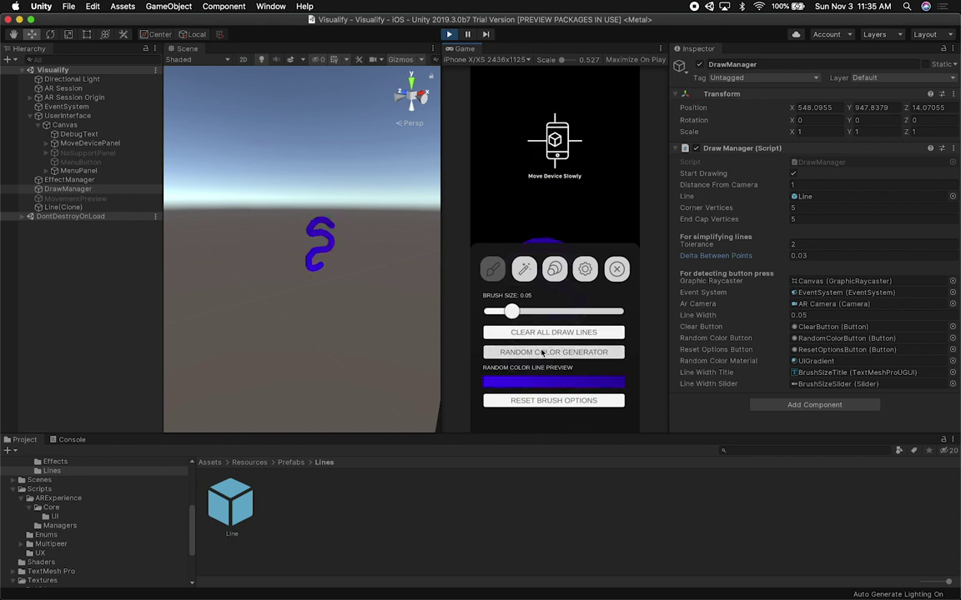
left_click(541, 352)
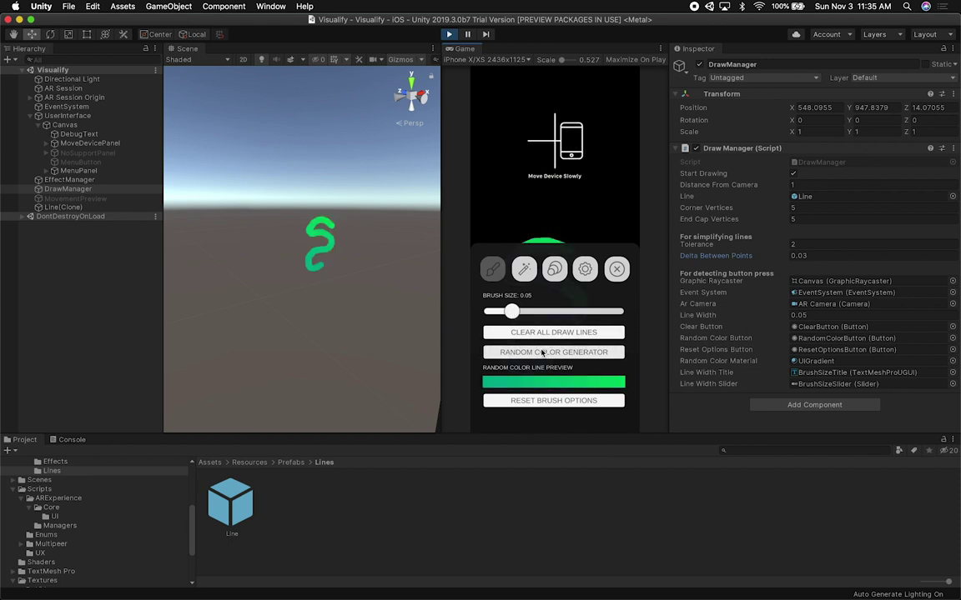
Step: View the app's effect and motion selection pages, and exit Play mode
left_click(526, 273)
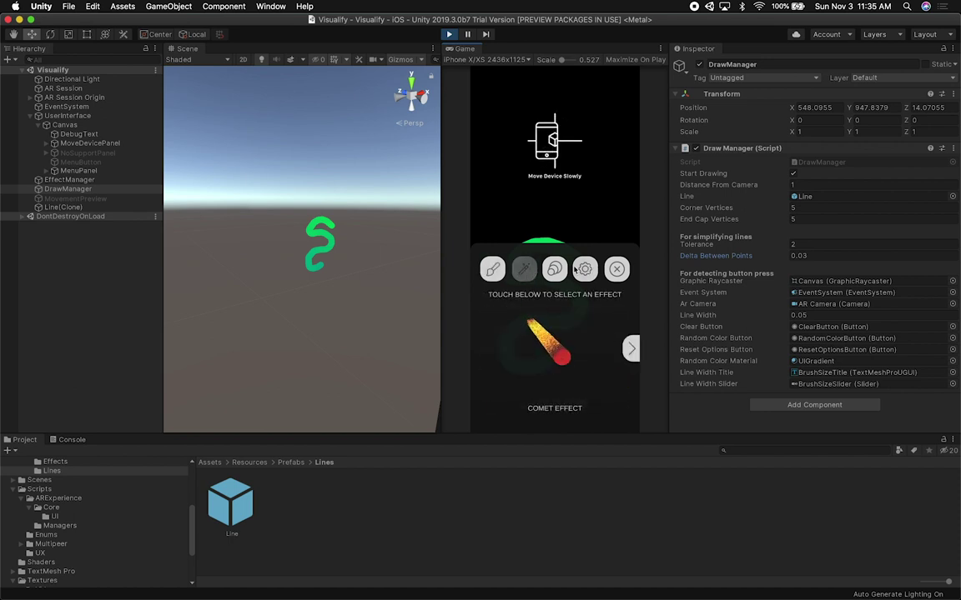
left_click(556, 269)
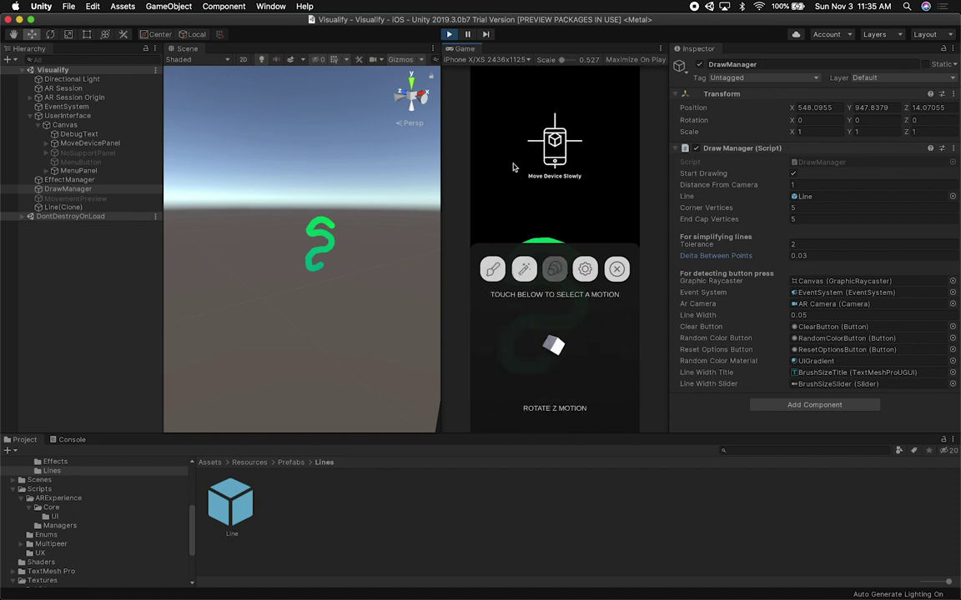
key("super+p")
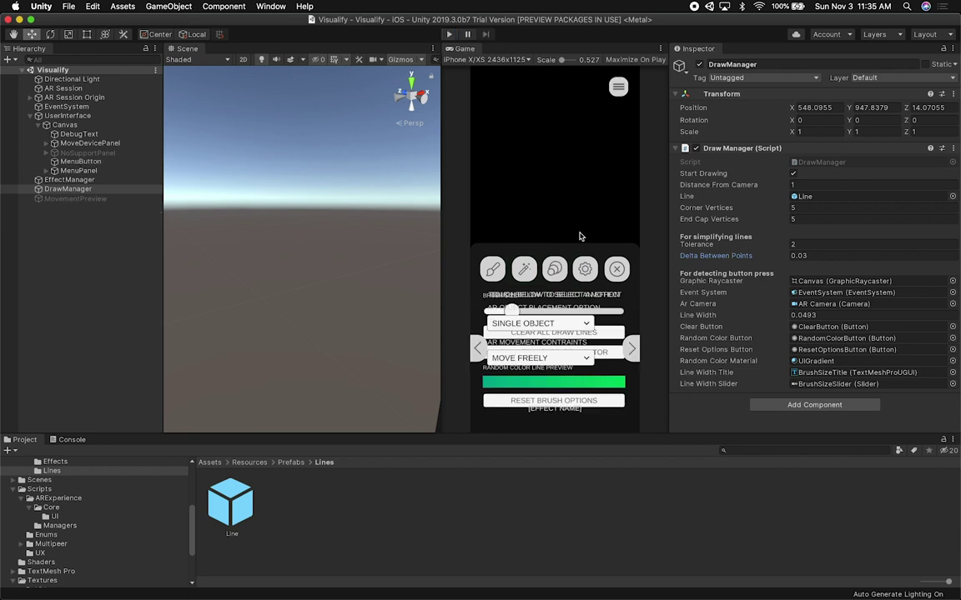
Step: Enlarge the Project area and browse the Effects and Lines prefab folders inside Resources/Prefabs
scroll(114, 533, "up", 3)
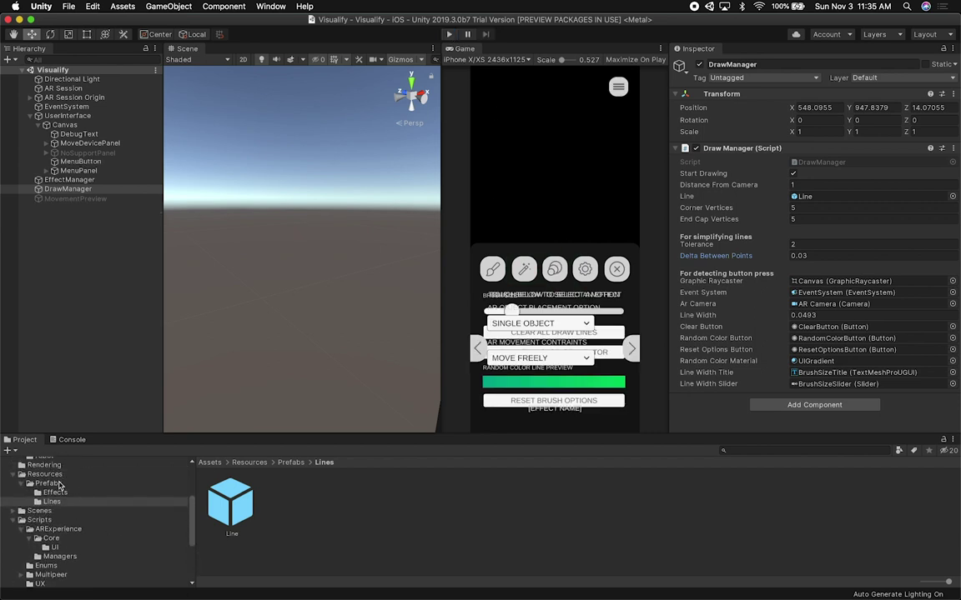
left_click(49, 483)
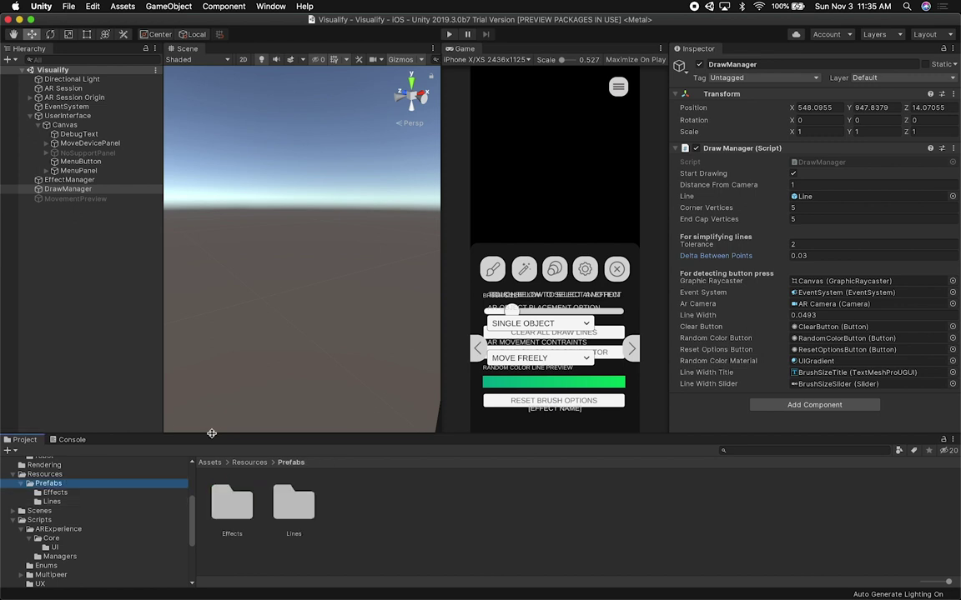
left_click_drag(212, 434, 227, 365)
left_click(55, 424)
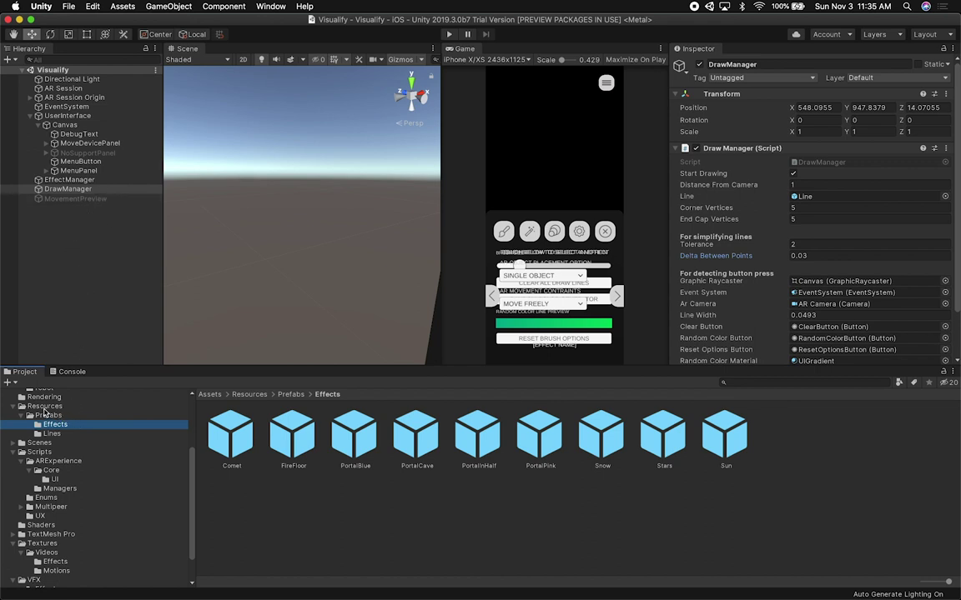
left_click(45, 407)
left_click(48, 414)
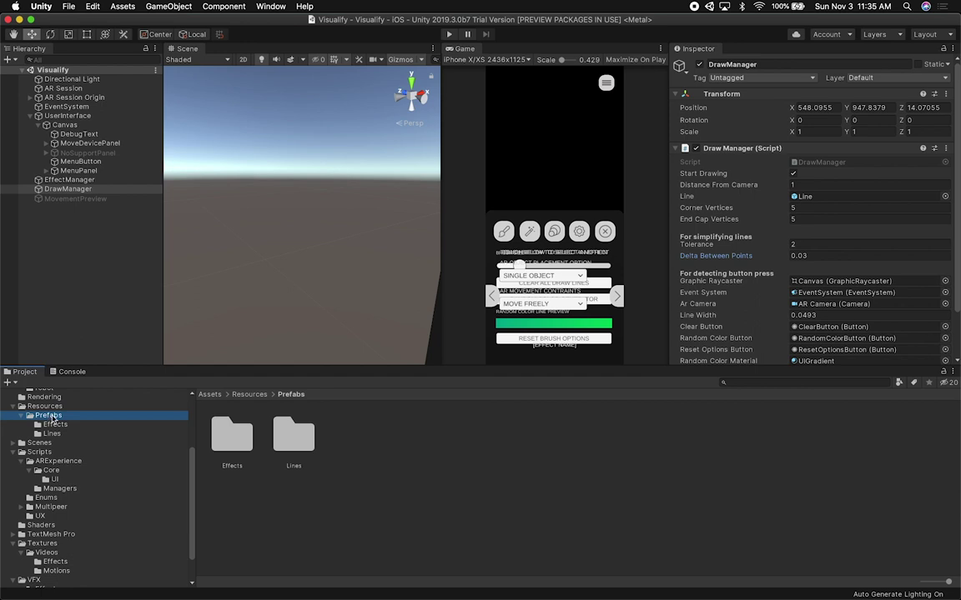
left_click(51, 425)
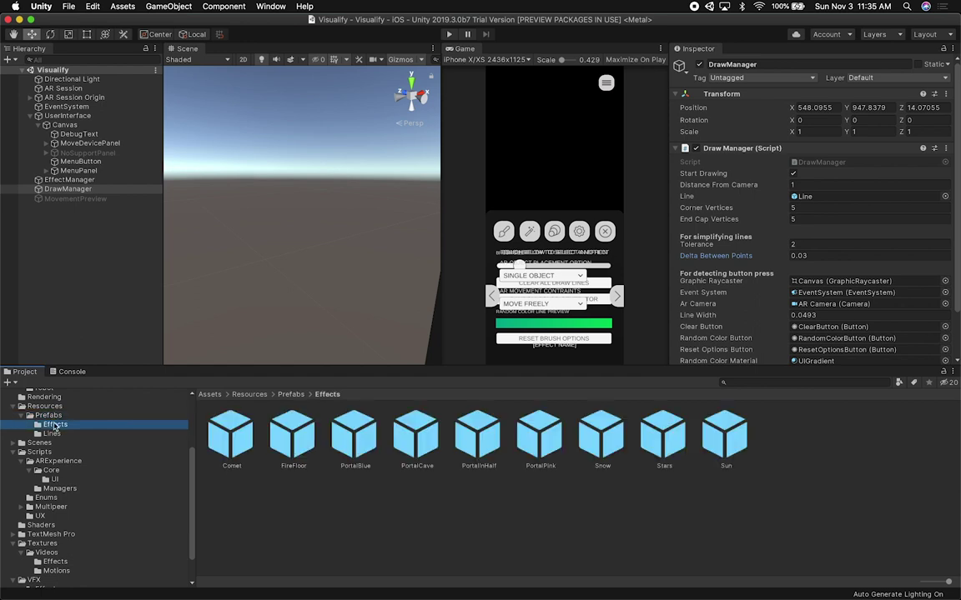
left_click(52, 433)
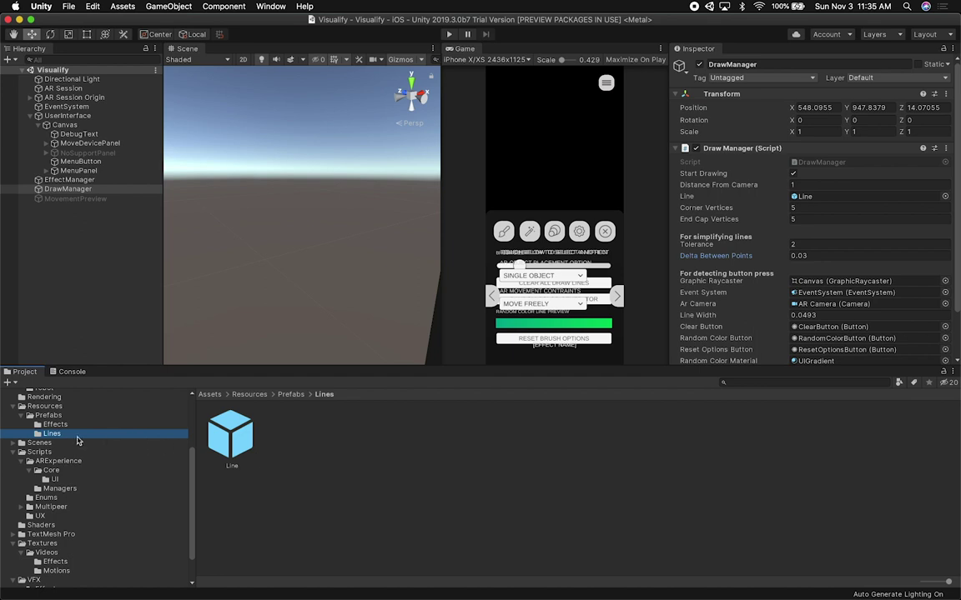
Step: Place the Snow prefab from Resources/Prefabs/Effects in the Scene view and inspect it from another angle
left_click(55, 425)
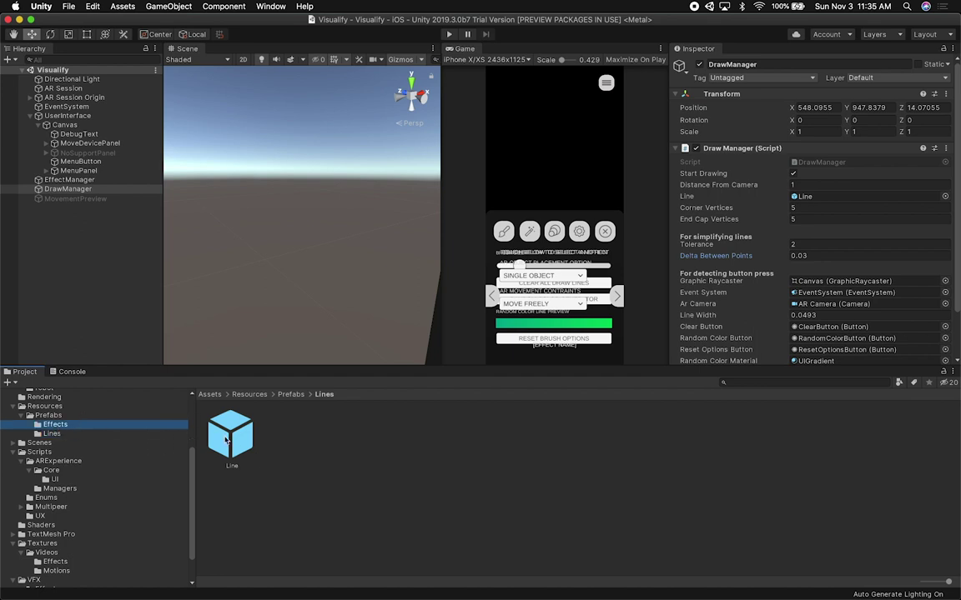
left_click(75, 427)
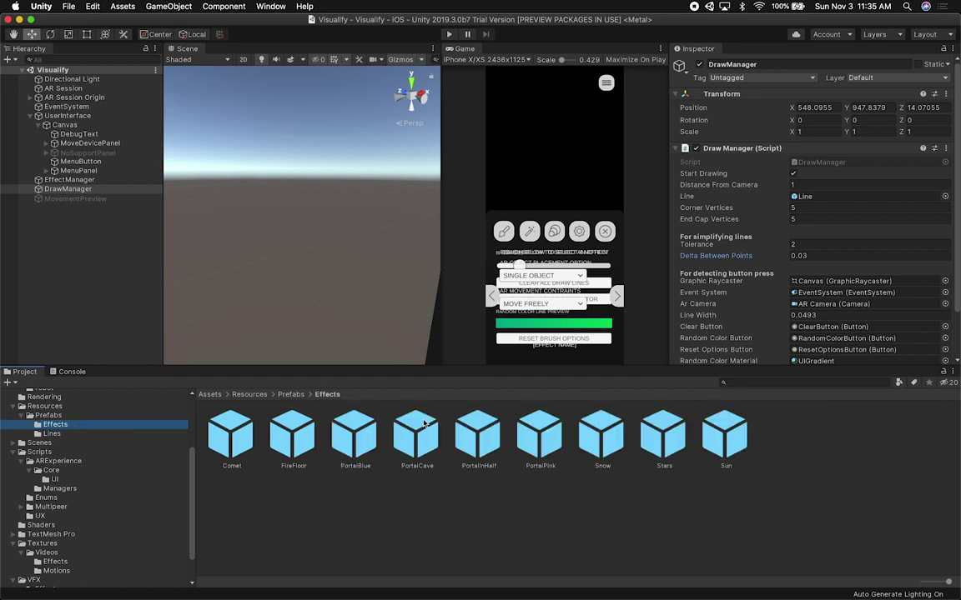
left_click_drag(602, 444, 298, 229)
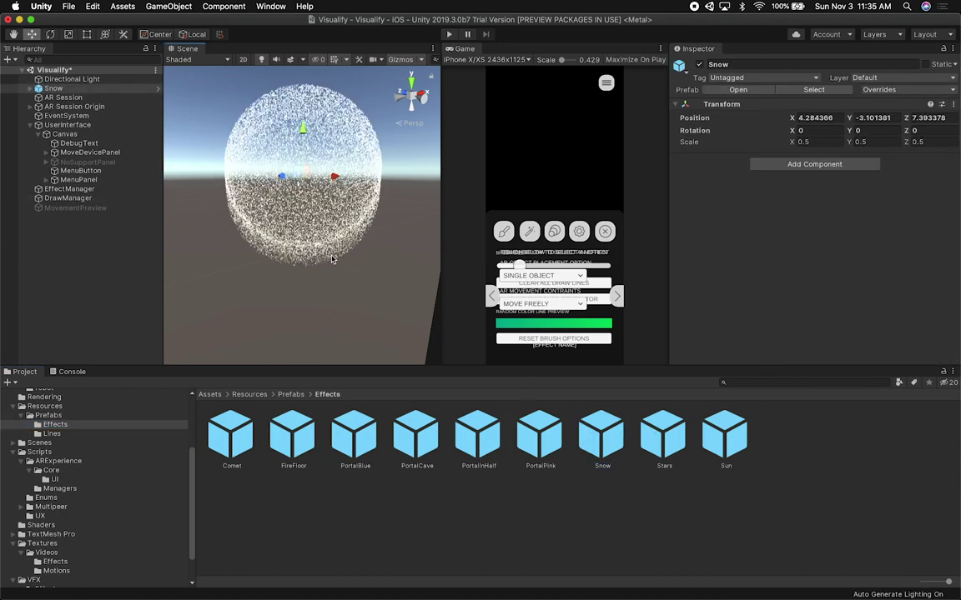
left_click_drag(382, 231, 337, 235, "alt")
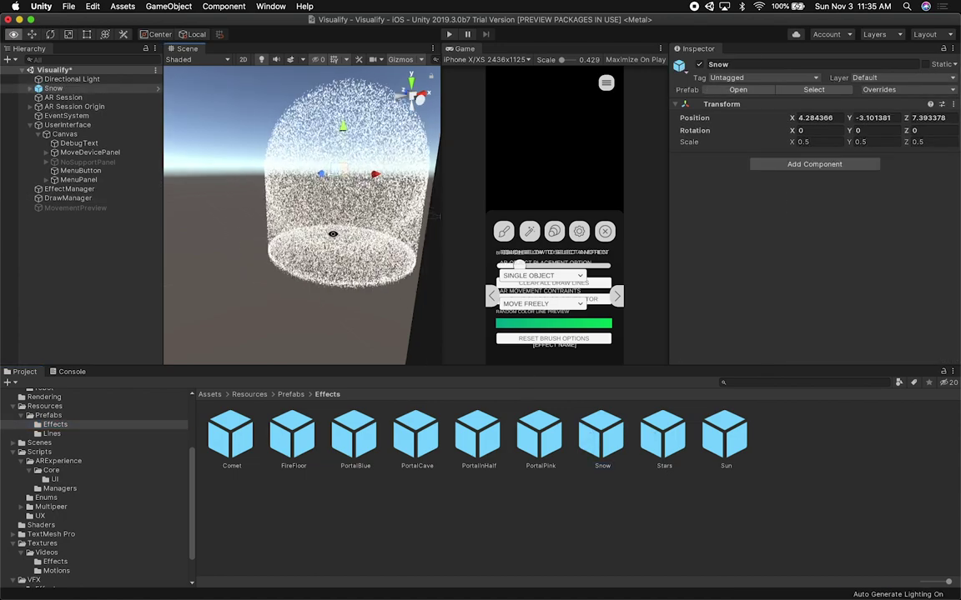
Step: Switch to Google Chrome to view the snowy-day AR video on the Twitter profile, and return to Unity
key("f")
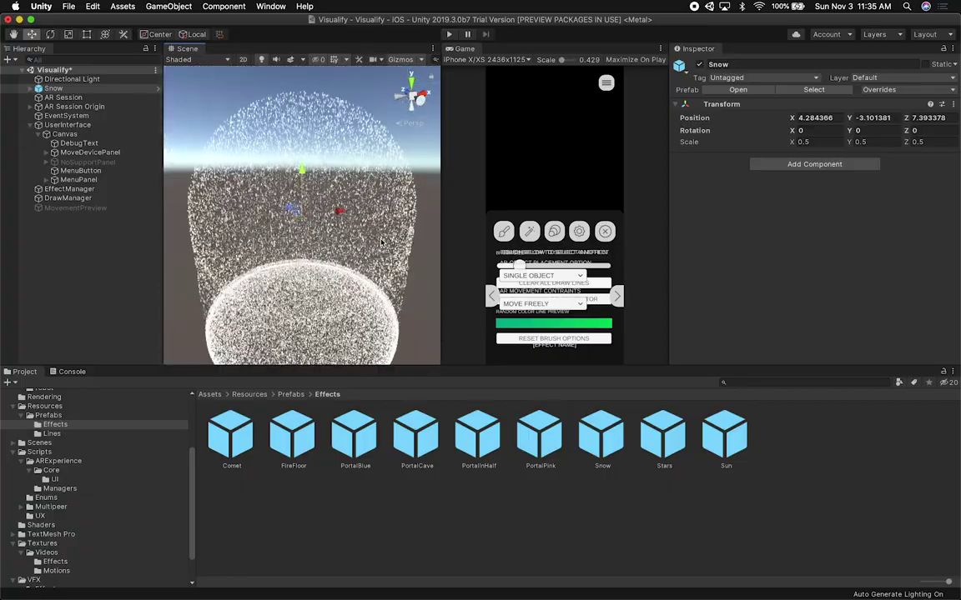
key("super+Tab")
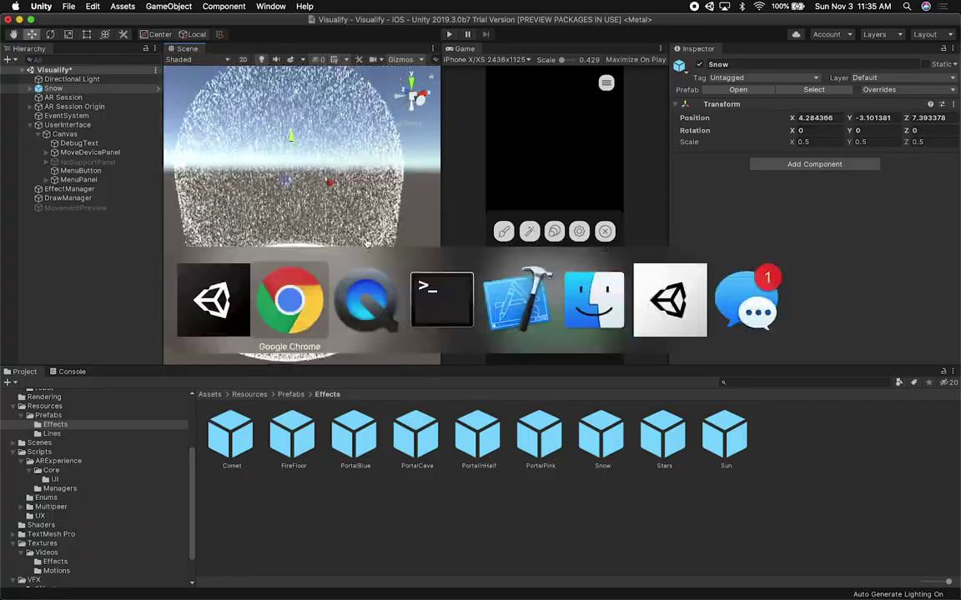
scroll(665, 347, "down", 5)
scroll(665, 347, "down", 5)
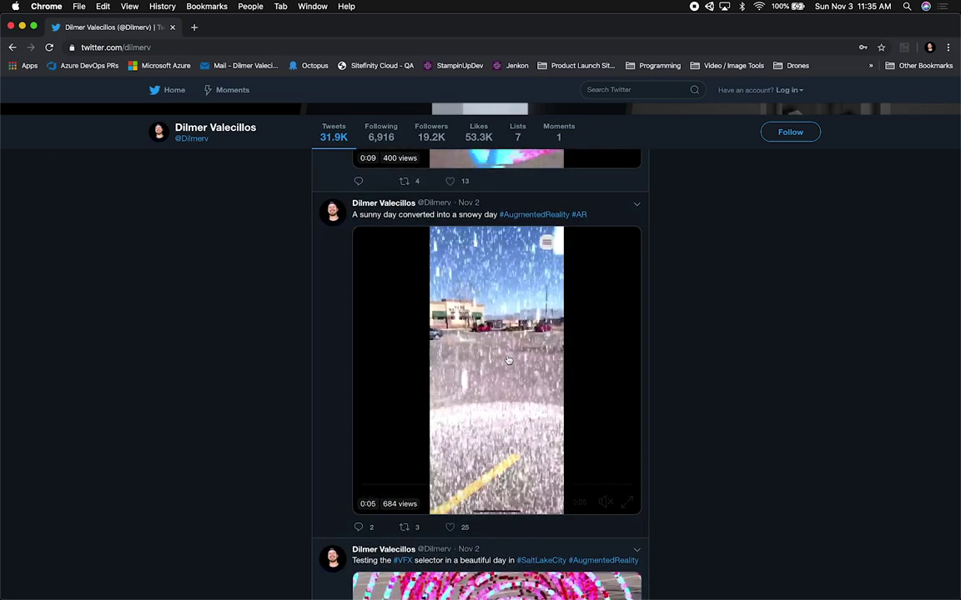
scroll(629, 397, "down", 1)
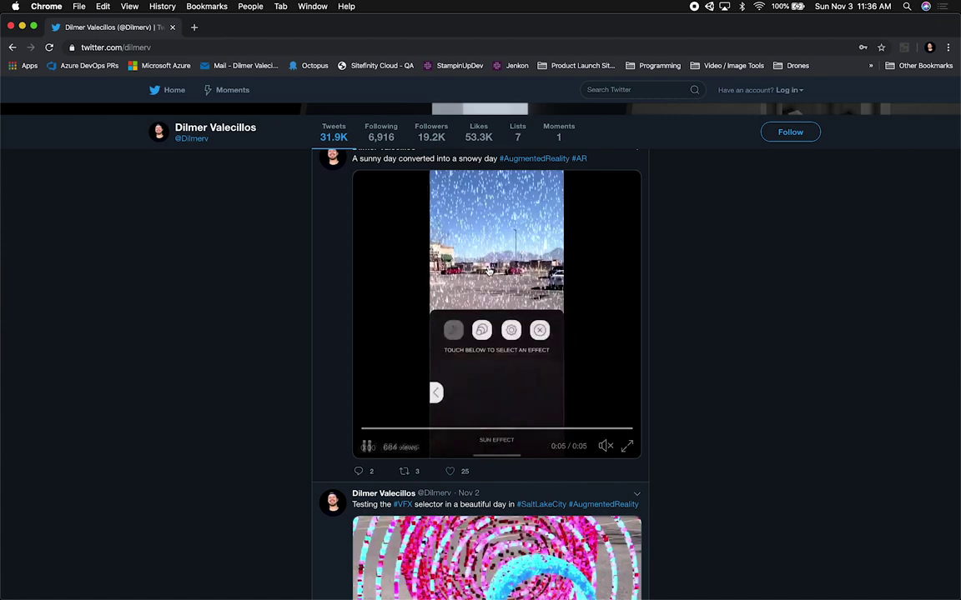
key("super+Tab")
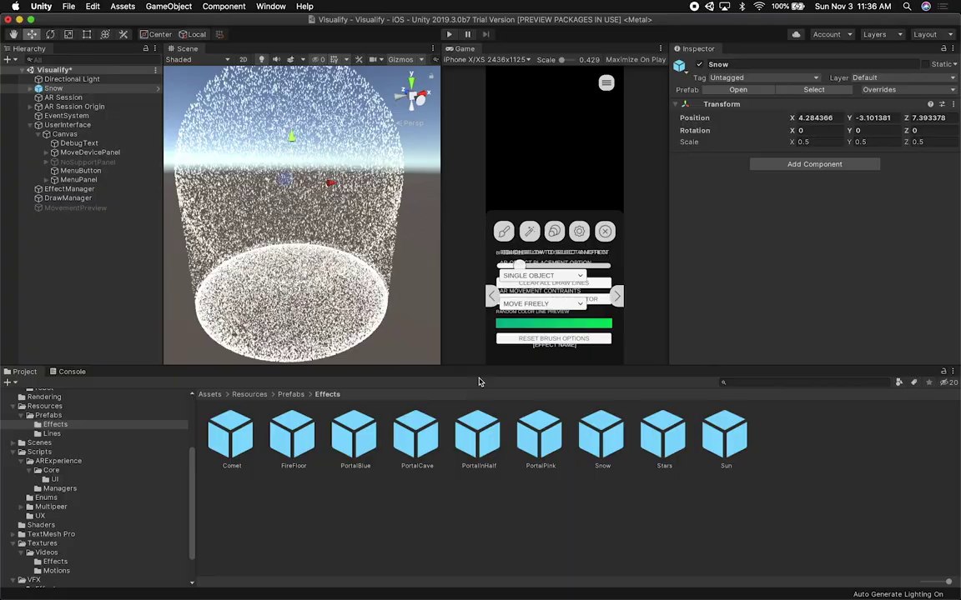
Step: Inspect the Snow effect's falling particles from inside the dome, and view the whole dome from outside
left_click_drag(157, 229, 315, 149, "alt")
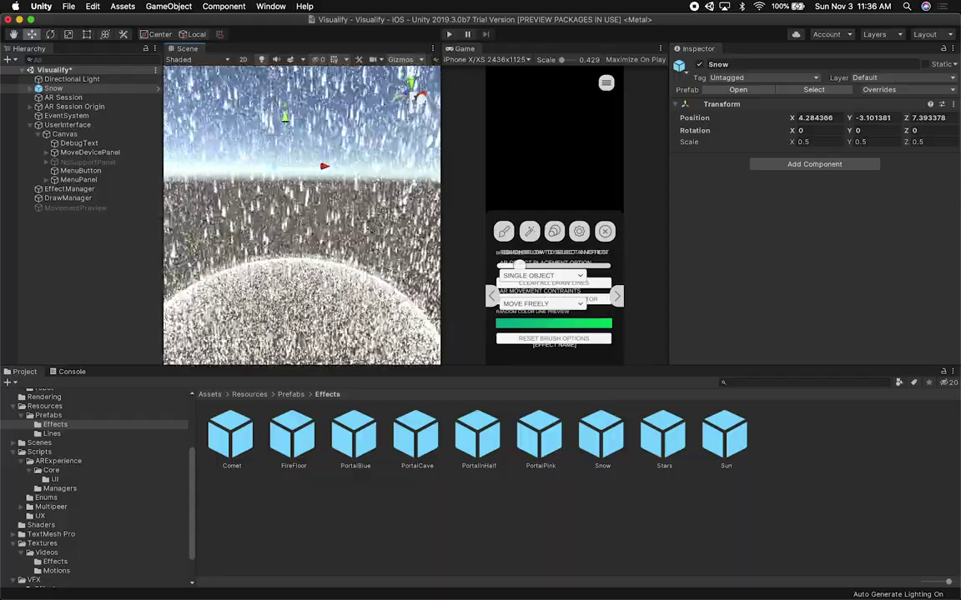
mouse_move(314, 149)
left_mouse_down("alt")
mouse_move(318, 218)
mouse_move(320, 155)
left_mouse_up("alt")
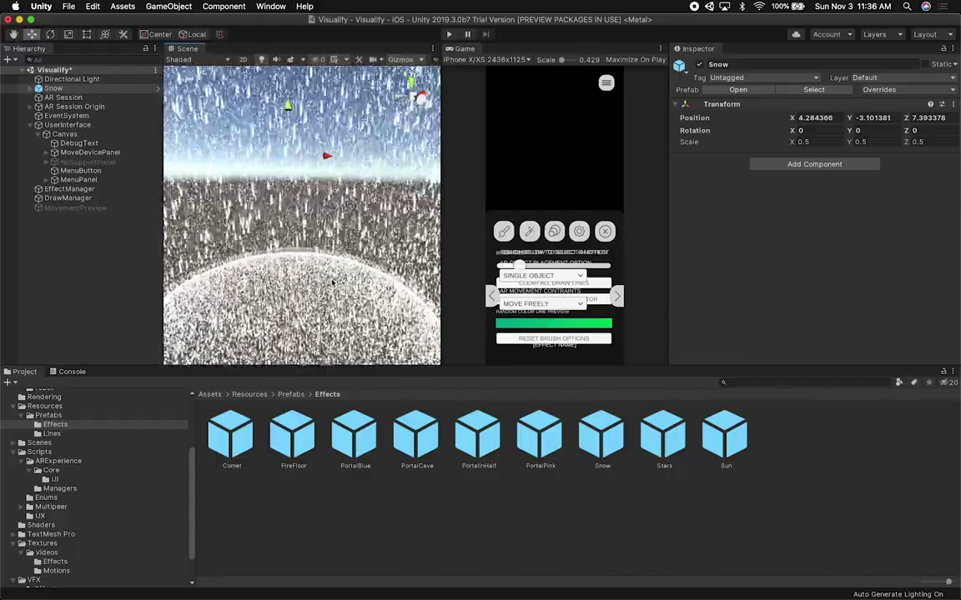
scroll(322, 261, "down", 5)
left_click_drag(322, 259, 364, 284, "alt")
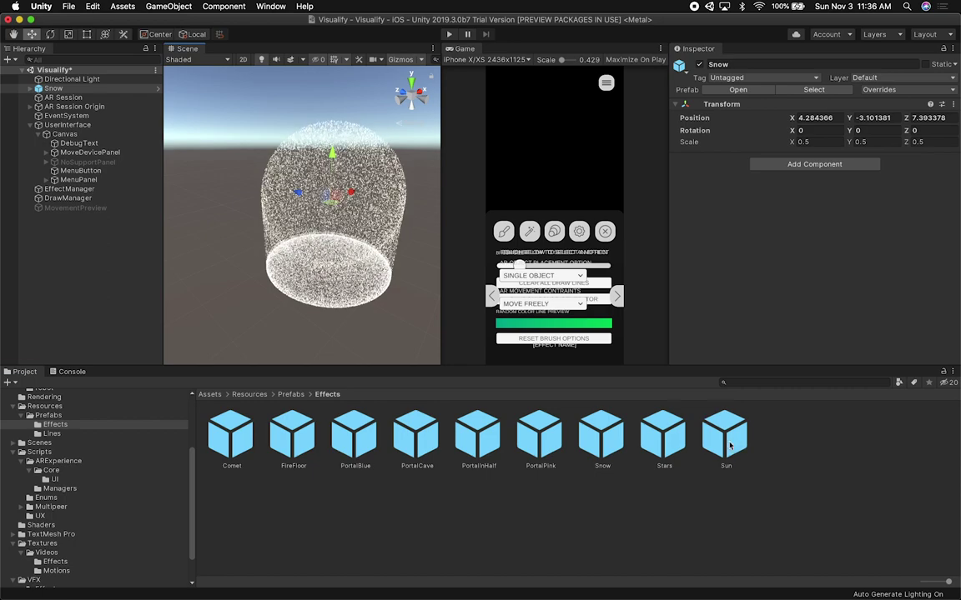
Step: Place the Sun prefab from the Effects folder in the Scene view and inspect its fiery particles close up
left_click_drag(738, 448, 234, 236)
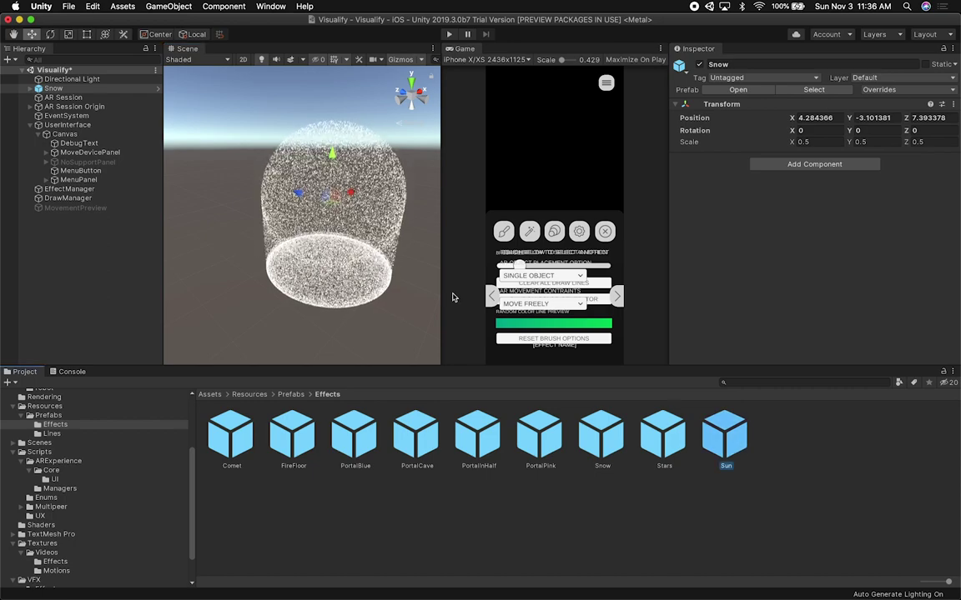
left_click_drag(732, 440, 300, 286)
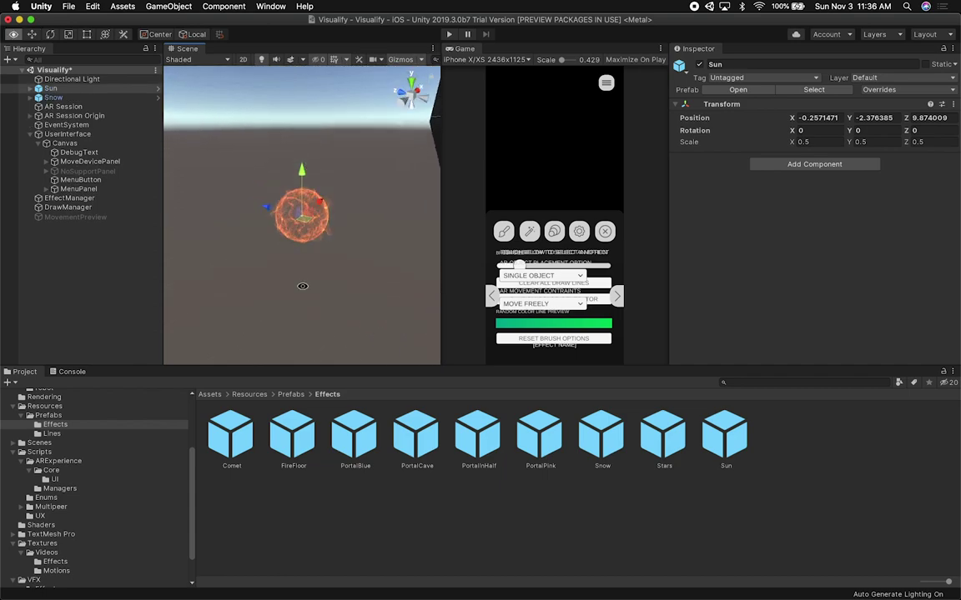
scroll(302, 290, "up", 3)
scroll(303, 290, "up", 2)
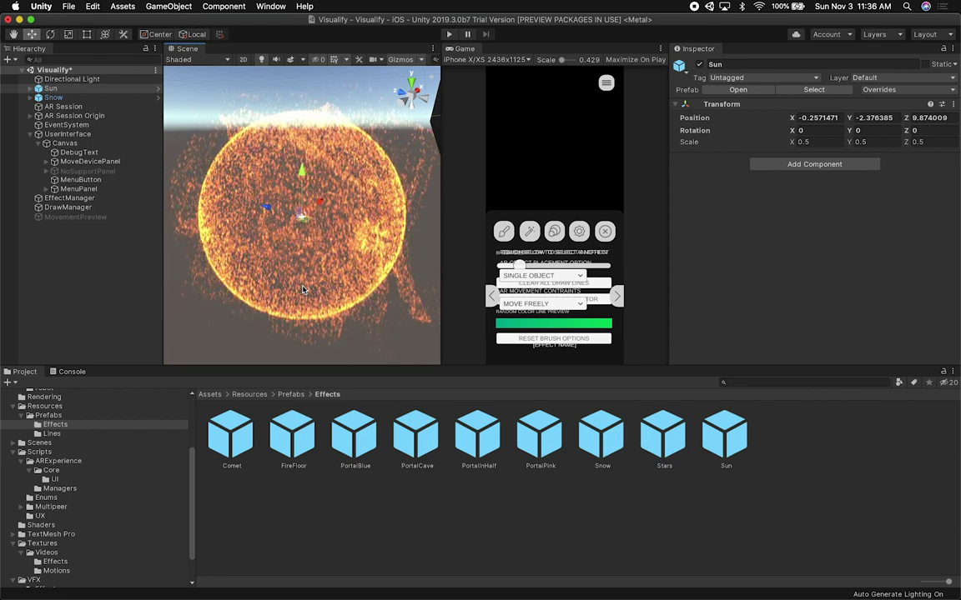
scroll(303, 289, "down", 2)
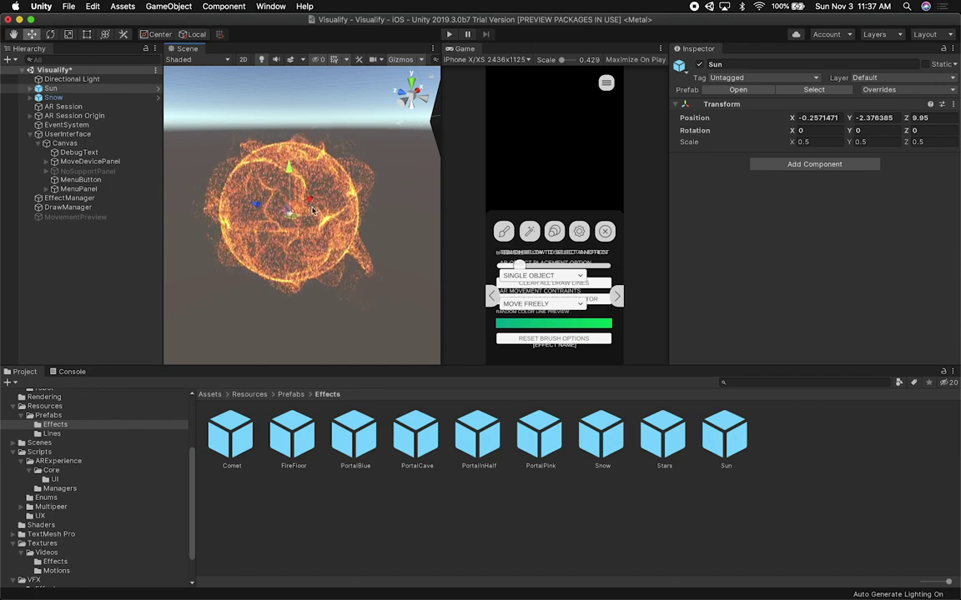
Step: Focus on the Snow object in the scene and view it alongside the Sun effect
left_click(87, 99)
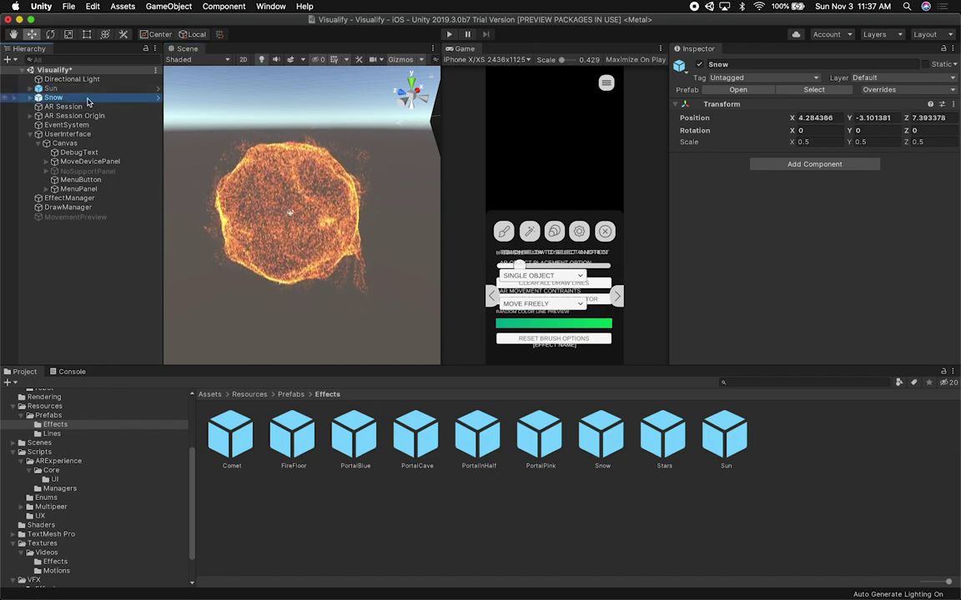
key("f")
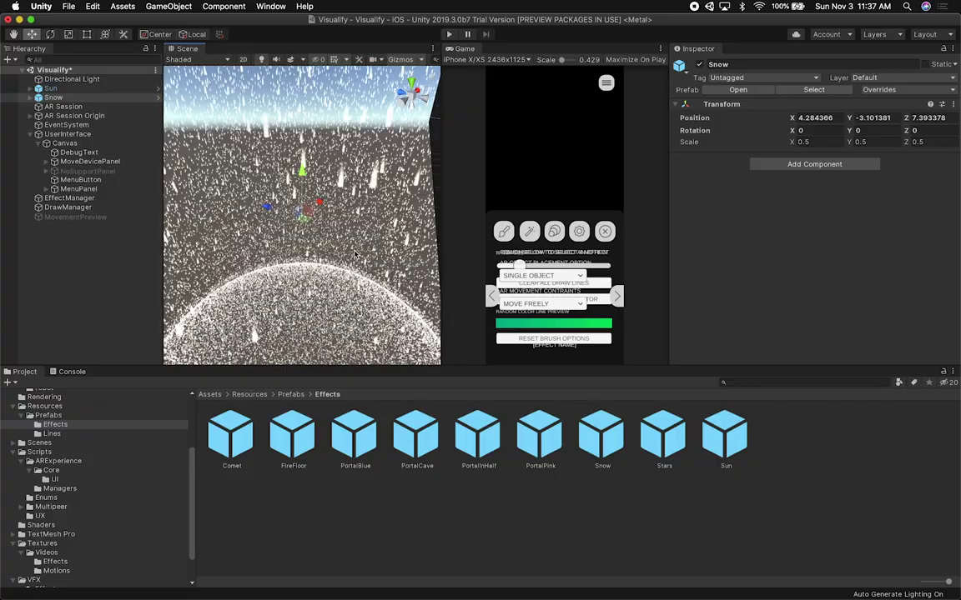
right_click_drag(320, 260, 356, 202)
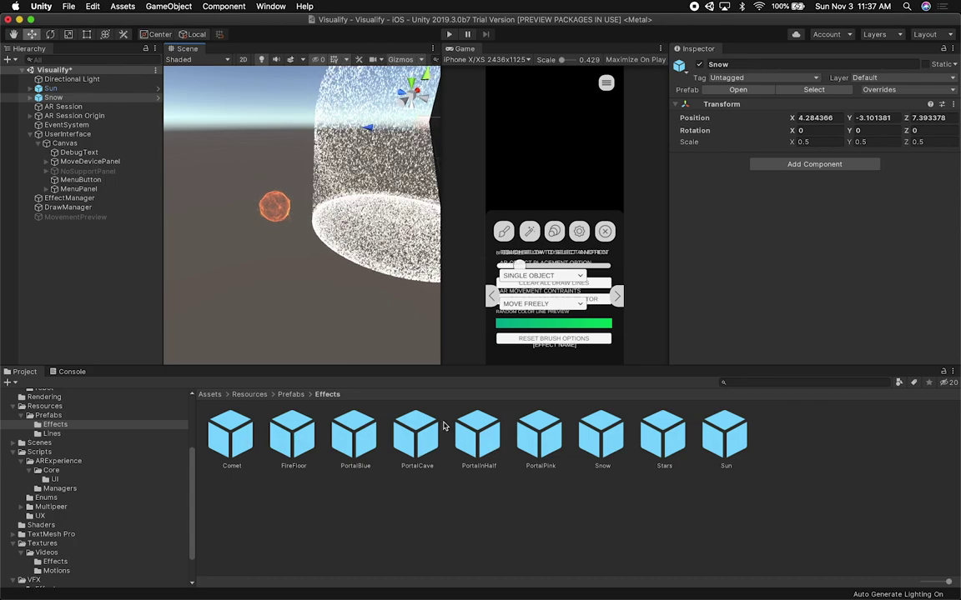
Step: Place the Comet prefab from the Effects folder in the scene and change the transform handle orientation between local and global
left_click(252, 442)
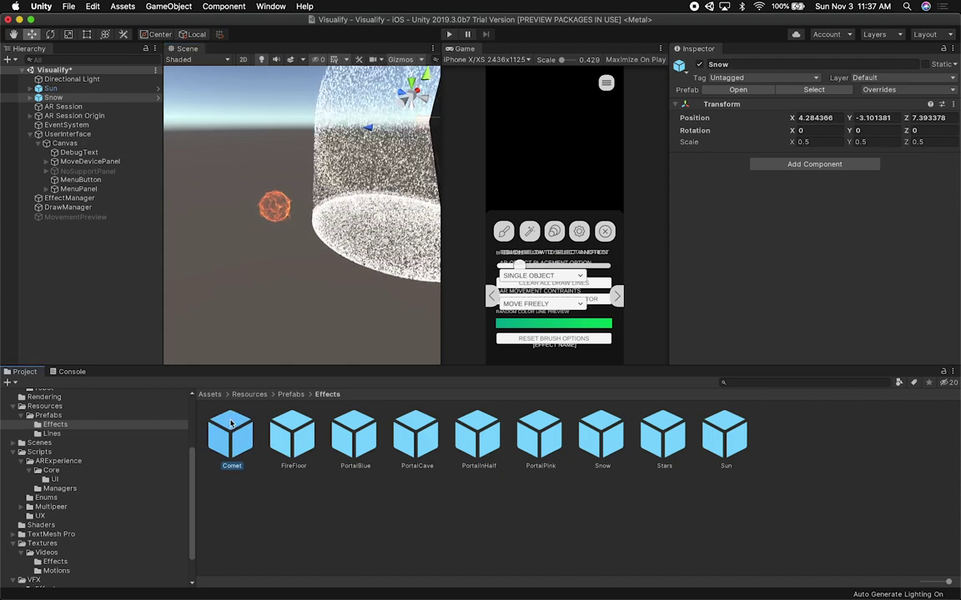
left_click_drag(239, 277, 213, 98)
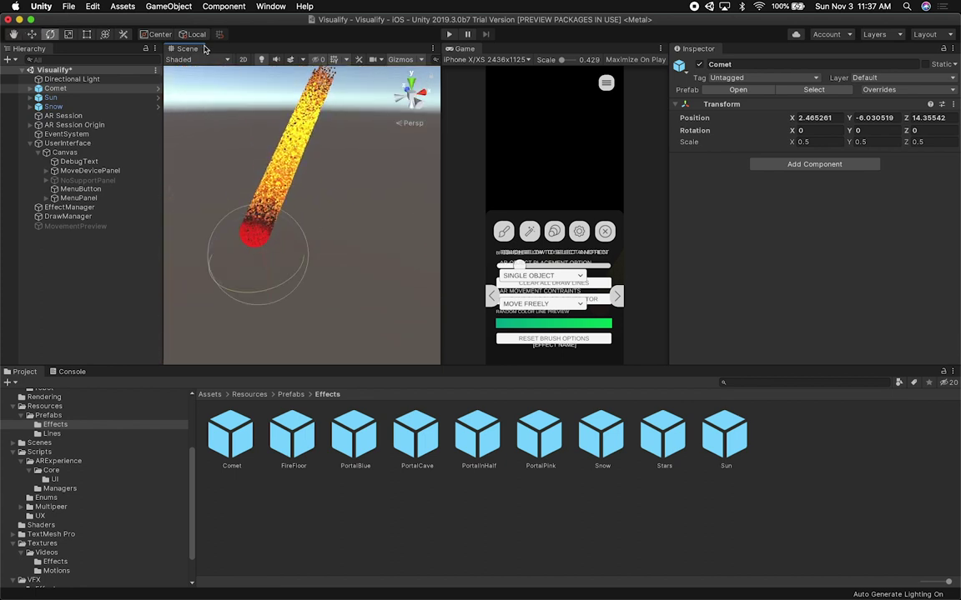
key("r")
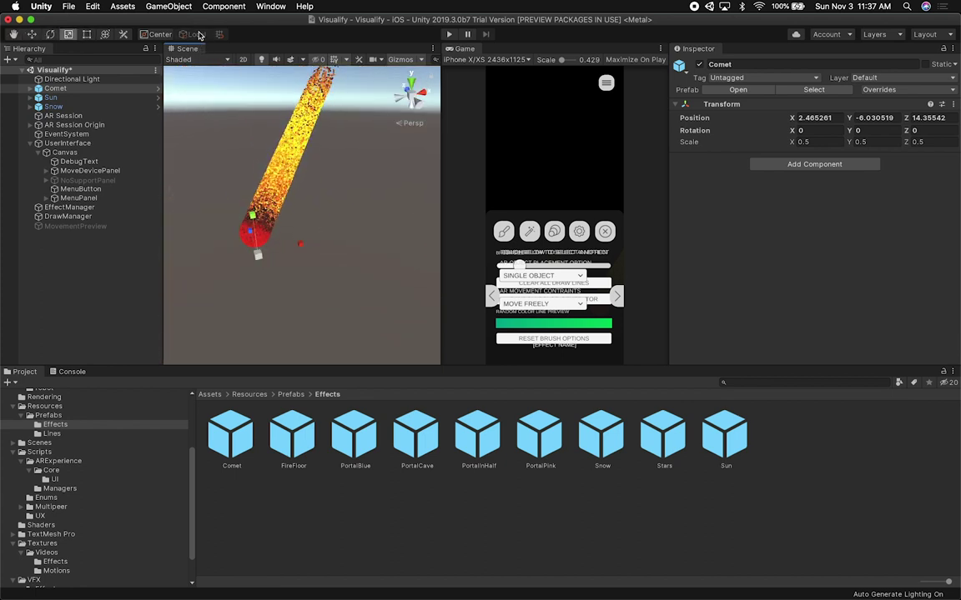
key("w")
left_click(195, 37)
left_click(197, 36)
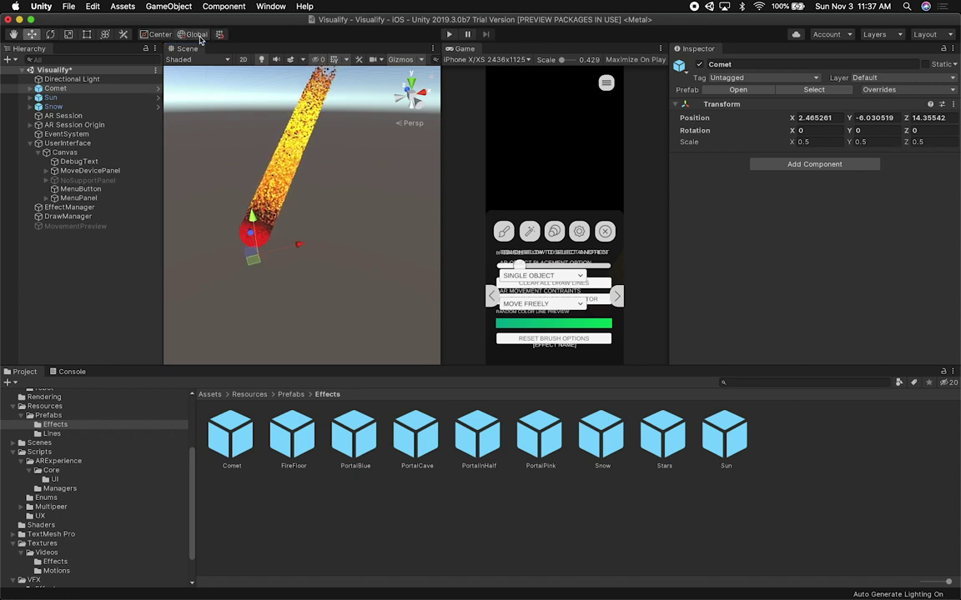
left_click(195, 35)
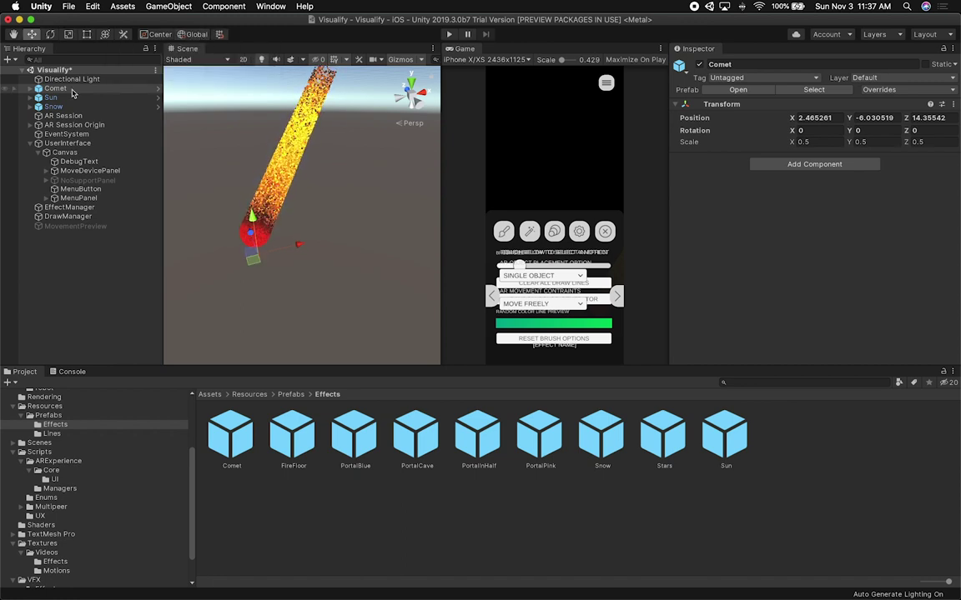
Step: Rotate the Comet's VFX child about its X axis using local handle orientation, and undo the rotation
left_click(30, 88)
left_click(55, 98)
left_click(191, 36)
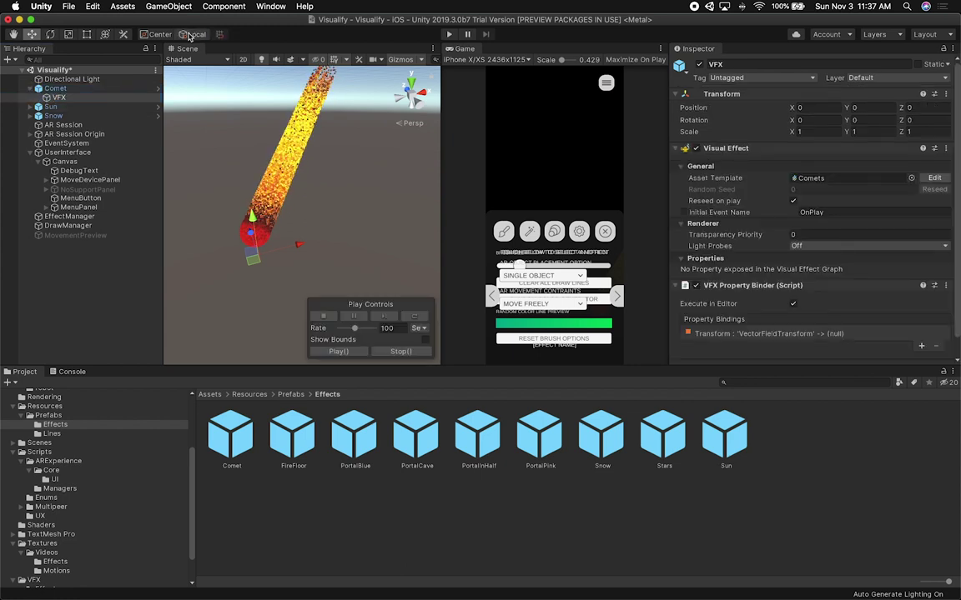
key("e")
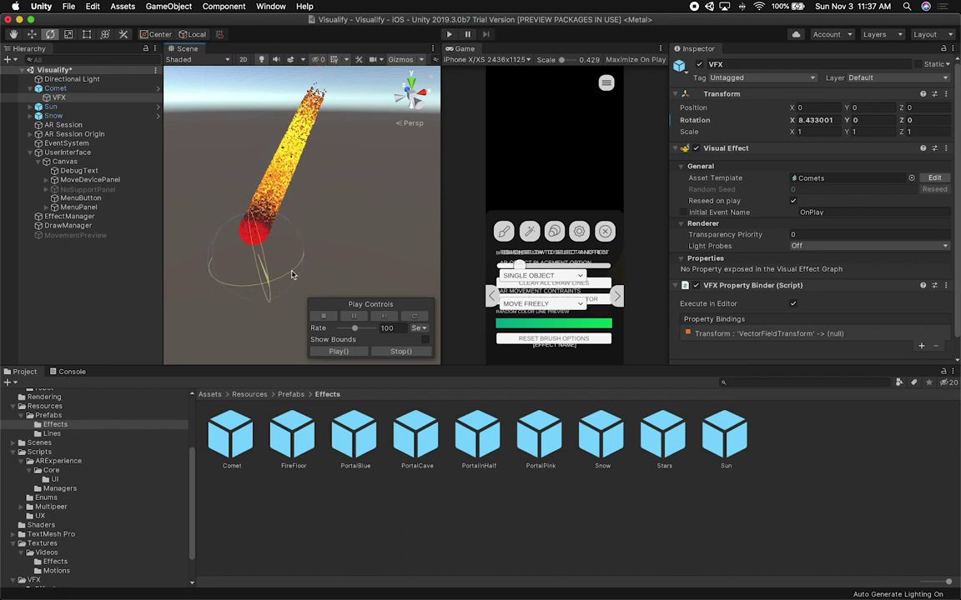
left_click_drag(262, 263, 269, 237)
key("super+z")
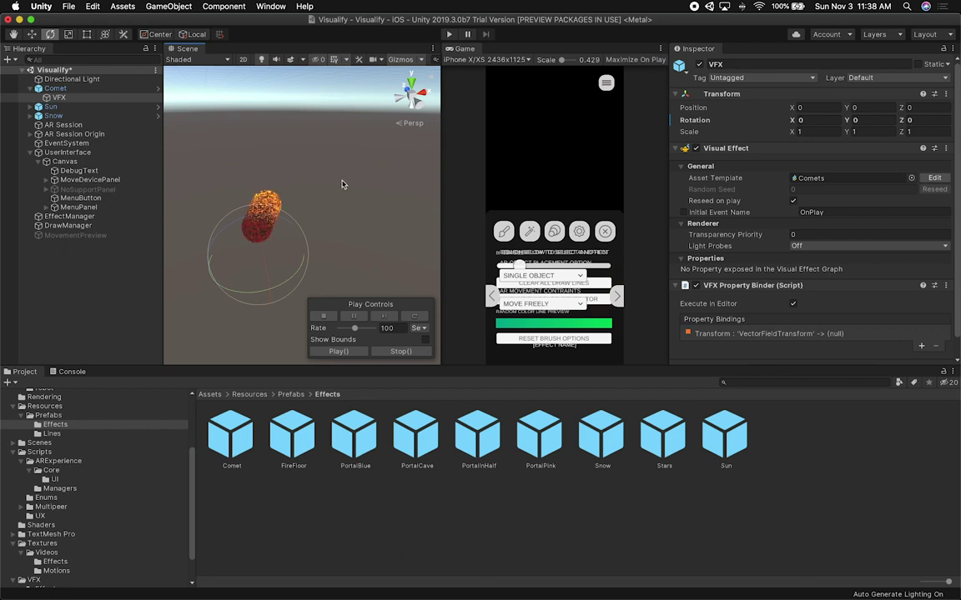
Step: Delete the Comet, Sun and Snow prefab instances from the scene
key("w")
key("super+BackSpace")
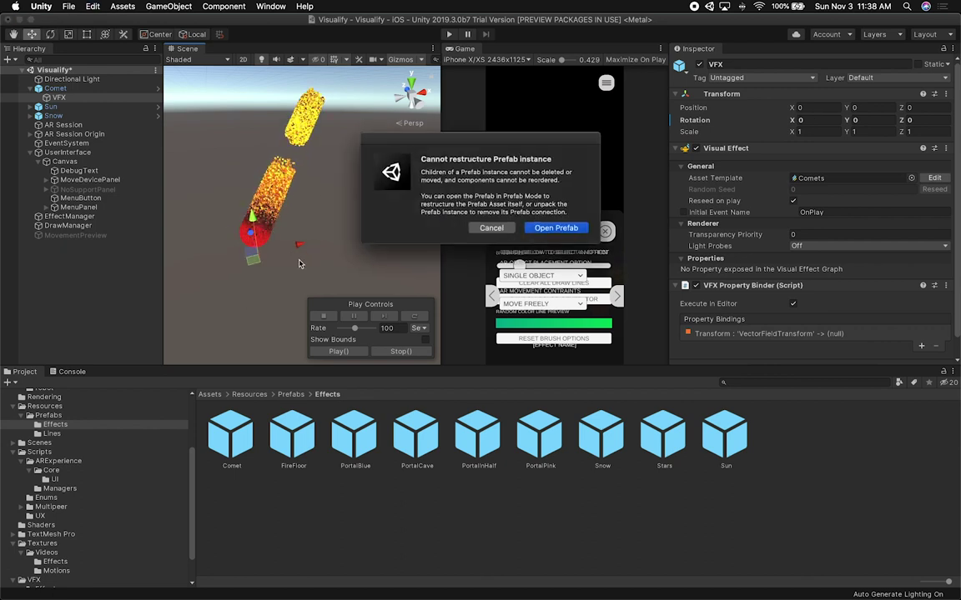
left_click(485, 227)
left_click(52, 89)
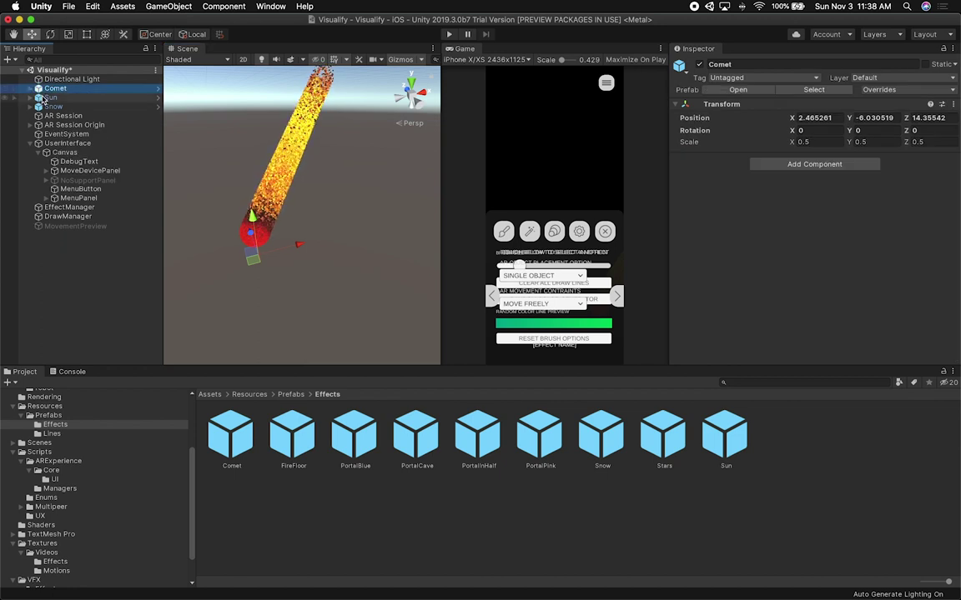
left_click(43, 99, "shift")
left_click(50, 107, "shift")
key("super+BackSpace")
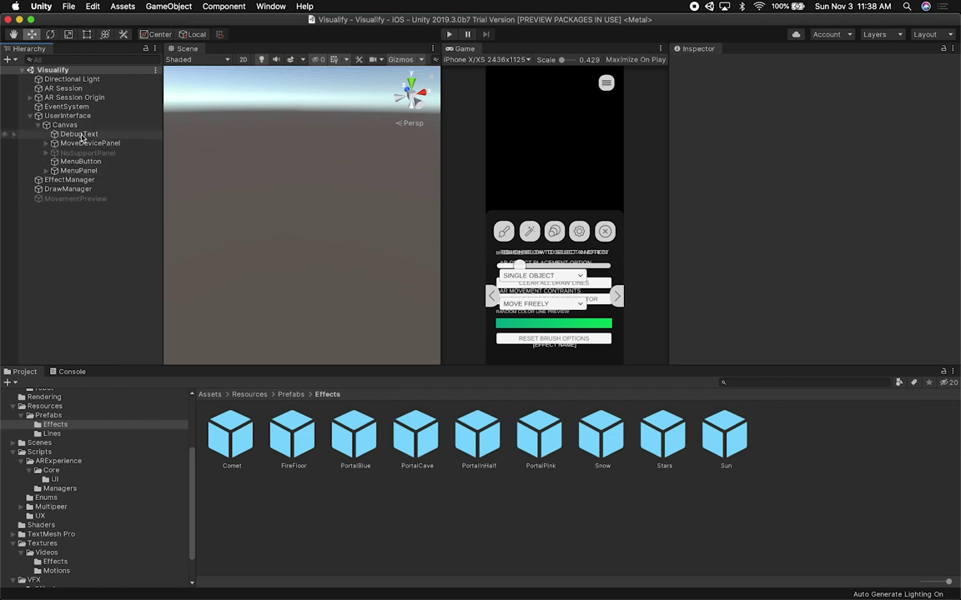
Step: Focus on the UserInterface object and view its menu canvas close up from an angle
double_click(67, 115)
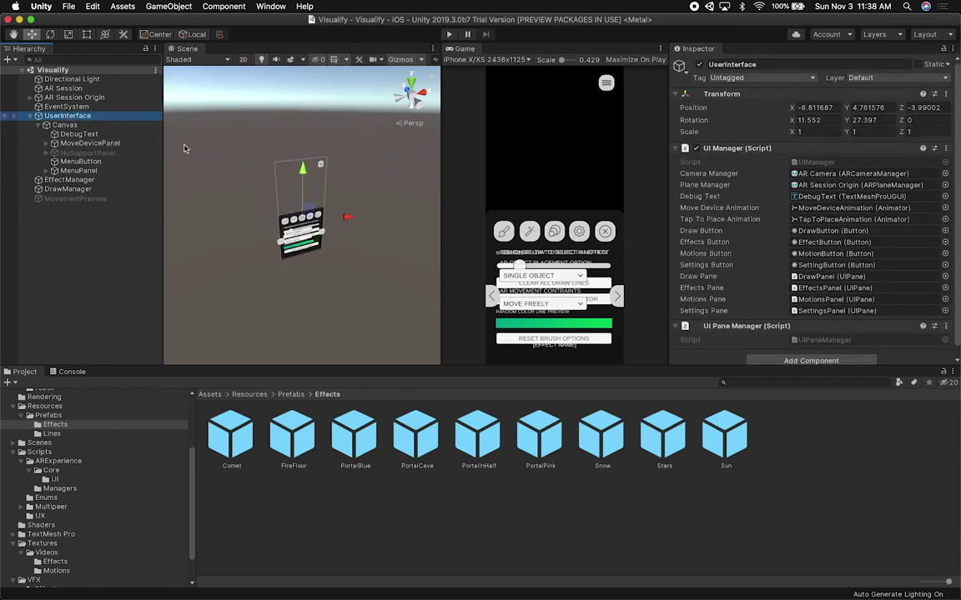
left_click_drag(317, 215, 323, 159, "alt")
scroll(324, 158, "up", 2)
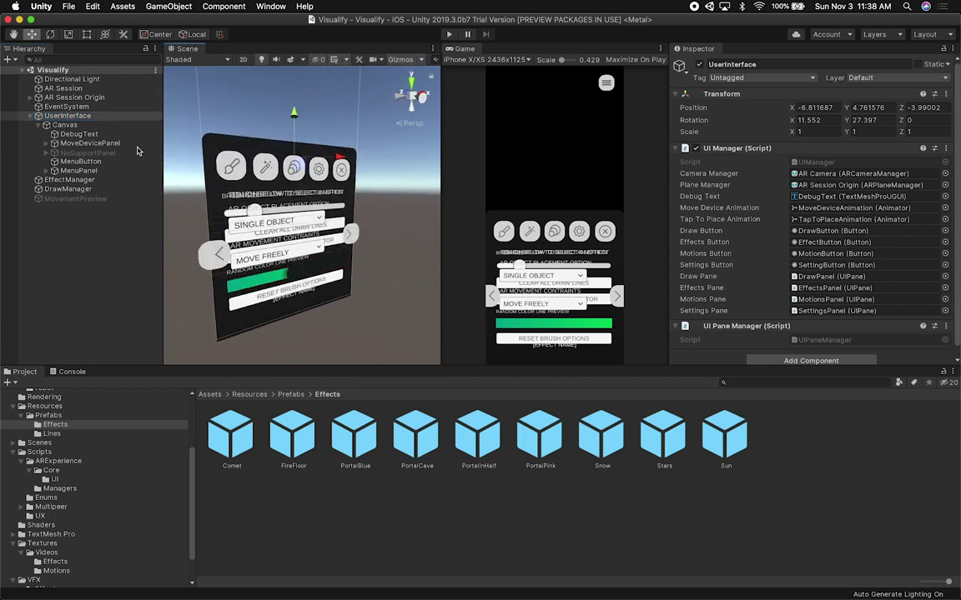
Step: Expand MenuPanel in the scene hierarchy, collapse EffectsPanel, and select DrawPanel, EffectsPanel, MotionsPanel and SettingsPanel together
left_click(46, 171)
scroll(60, 209, "down", 3)
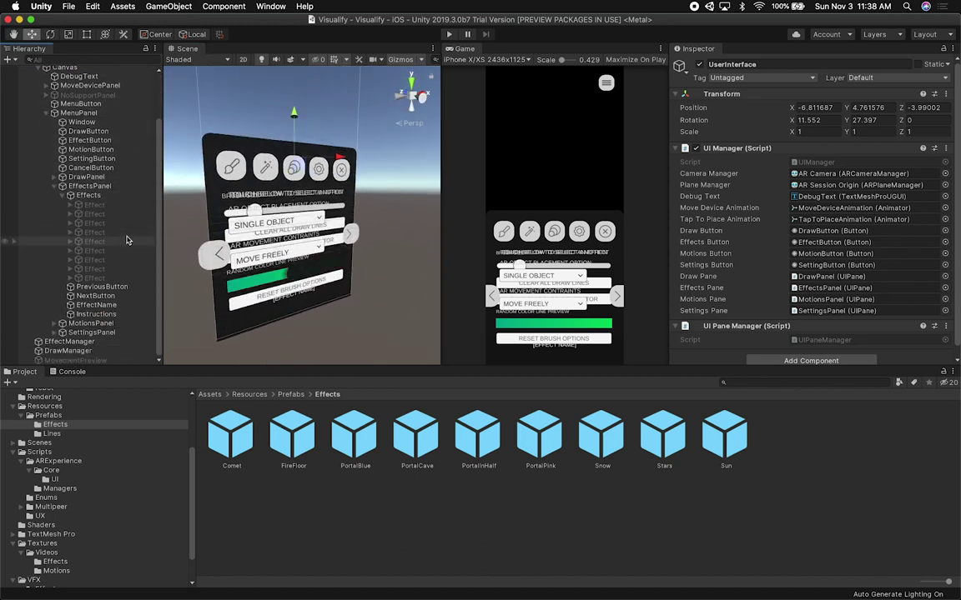
left_click(62, 200)
left_click(89, 242)
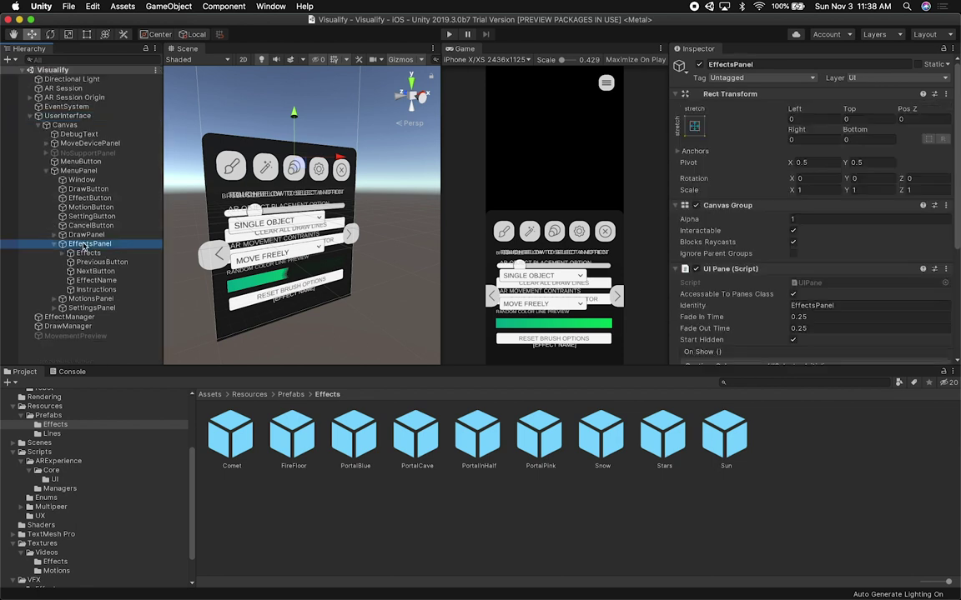
left_click(63, 244)
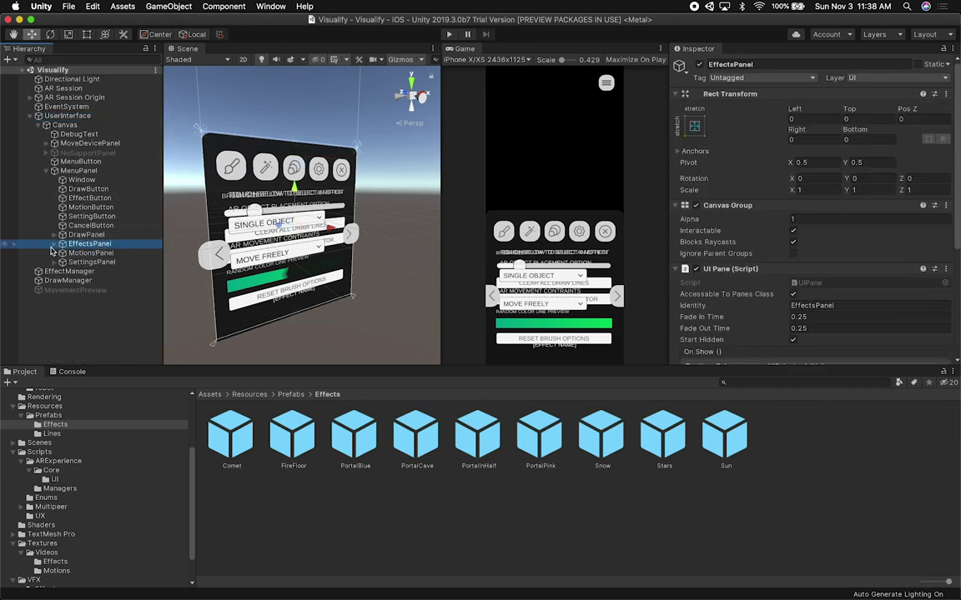
left_click(83, 234)
left_click(77, 262, "shift")
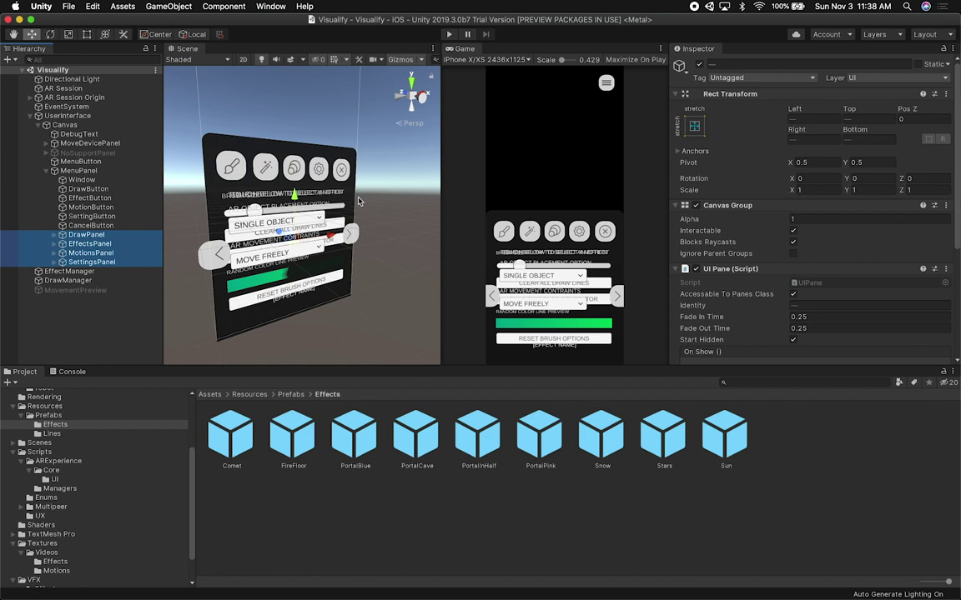
Step: Compare the UI Pane identity settings of DrawPanel and EffectsPanel
left_click(114, 236)
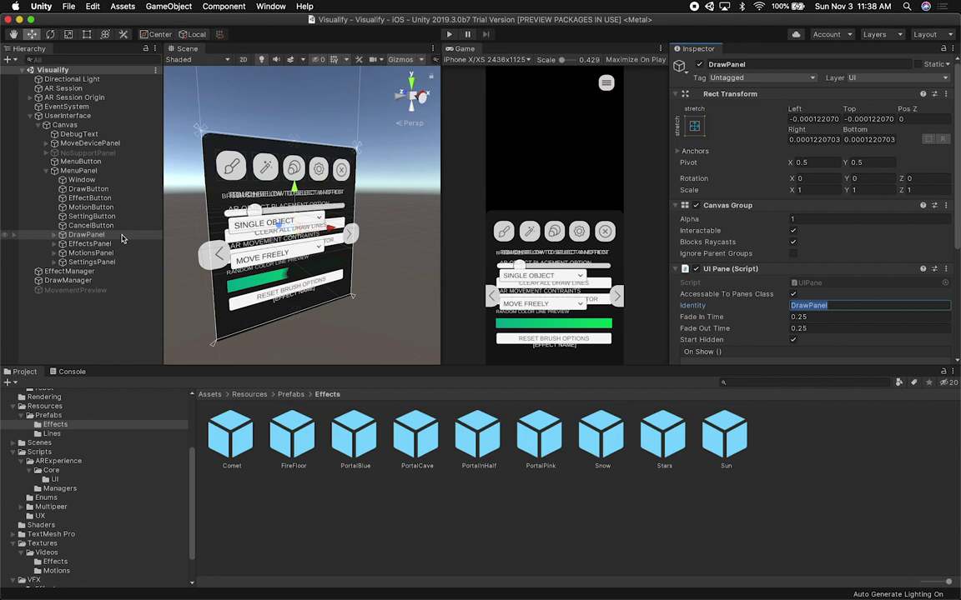
left_click(120, 243)
left_click(119, 236)
Step: Move EffectsPanel to about Z -1203, pull DrawPanel out in front of the canvas, and move MotionsPanel to about Z -807
left_click(118, 243)
left_click_drag(332, 229, 169, 223)
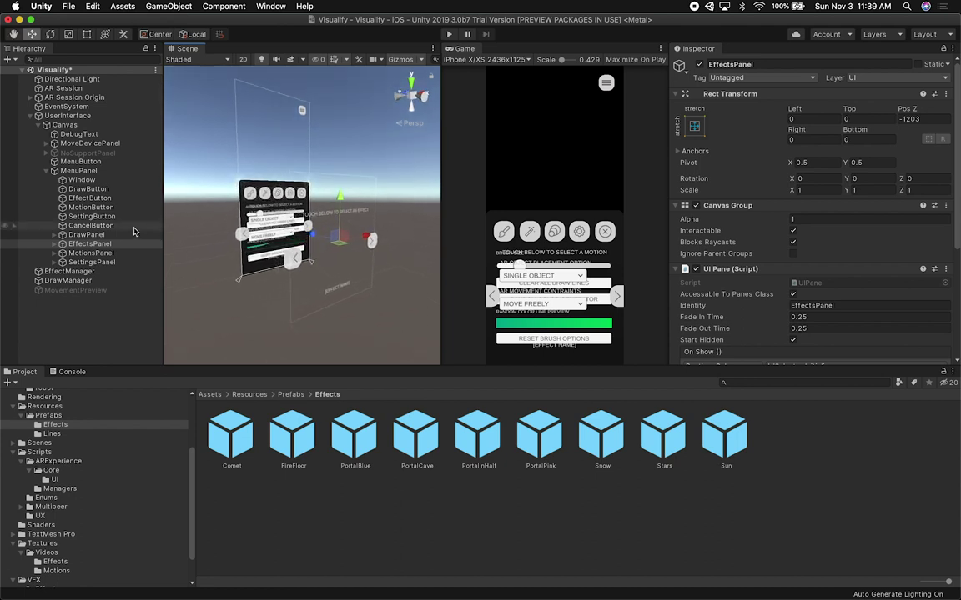
left_click(86, 234)
mouse_move(258, 226)
left_mouse_down()
mouse_move(380, 244)
mouse_move(308, 213)
mouse_move(290, 234)
mouse_move(329, 229)
mouse_move(351, 248)
mouse_move(318, 273)
mouse_move(359, 242)
mouse_move(306, 264)
mouse_move(275, 255)
mouse_move(258, 226)
mouse_move(266, 213)
left_mouse_up()
left_click(247, 246)
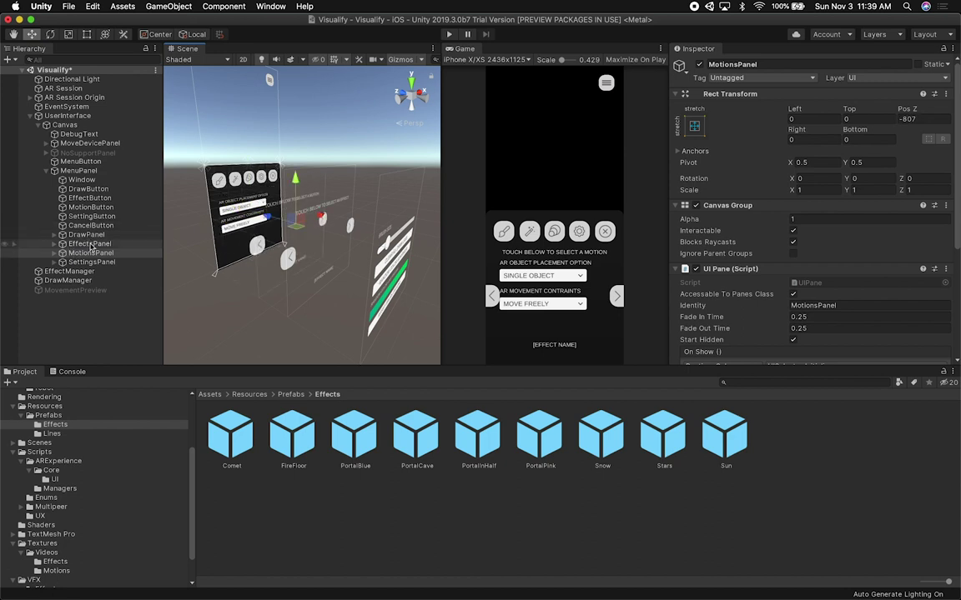
Step: Spread out the menu panels: MotionsPanel at about Z -855, EffectsPanel at about Z -1399 and SettingsPanel at about Z -374
left_click_drag(265, 217, 260, 218)
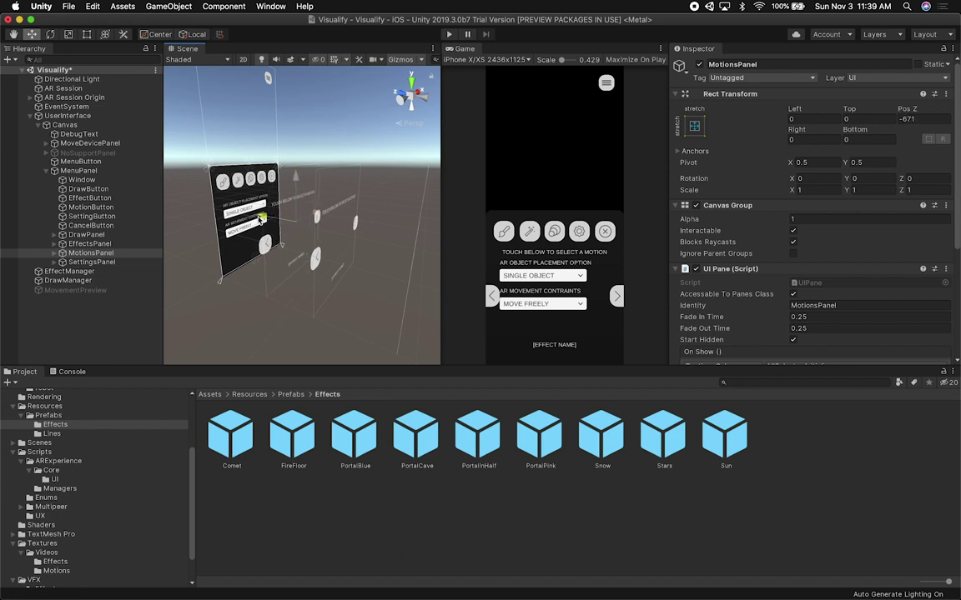
left_click(89, 243)
left_click_drag(306, 222, 339, 223)
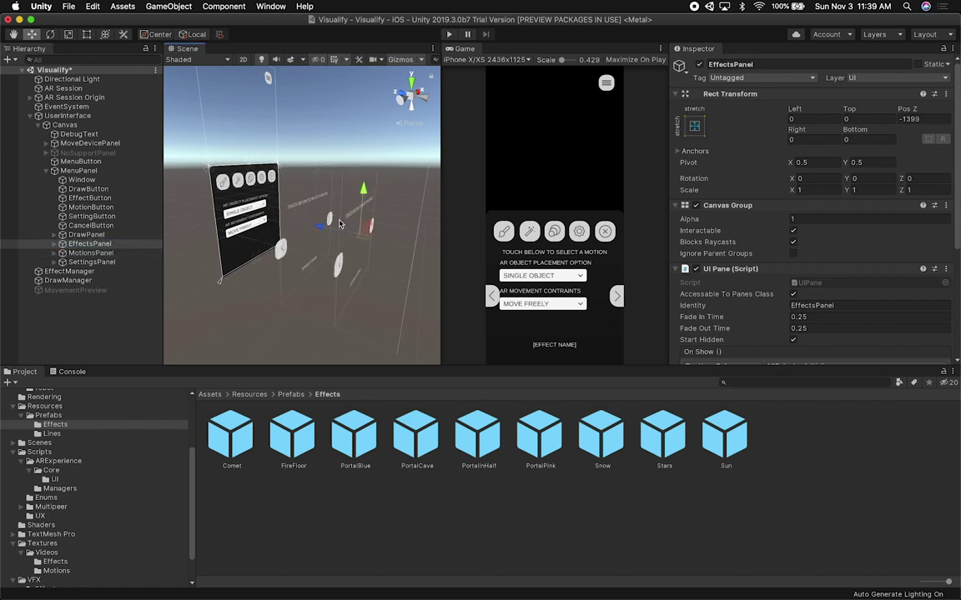
left_click(115, 263)
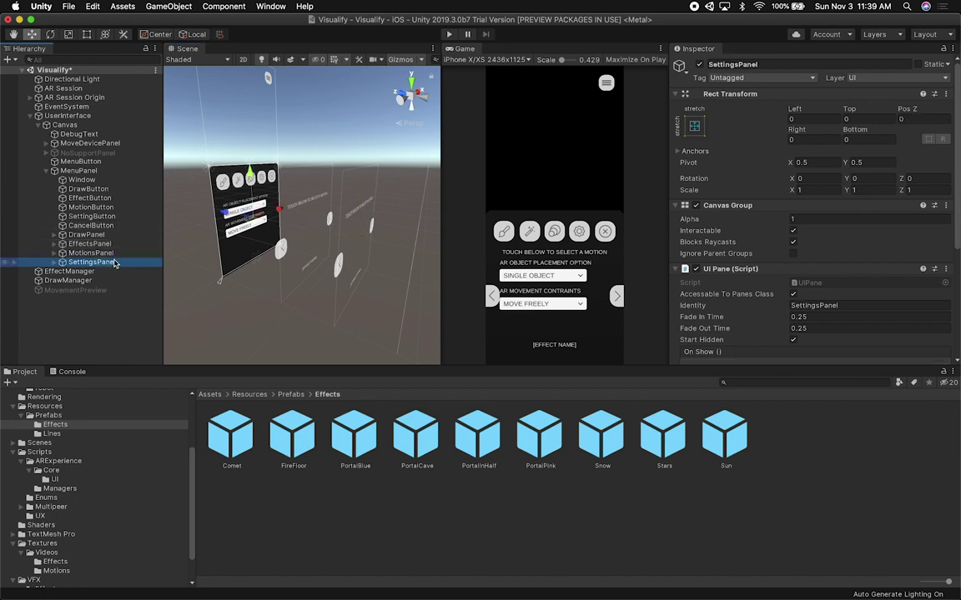
left_click_drag(239, 218, 248, 223)
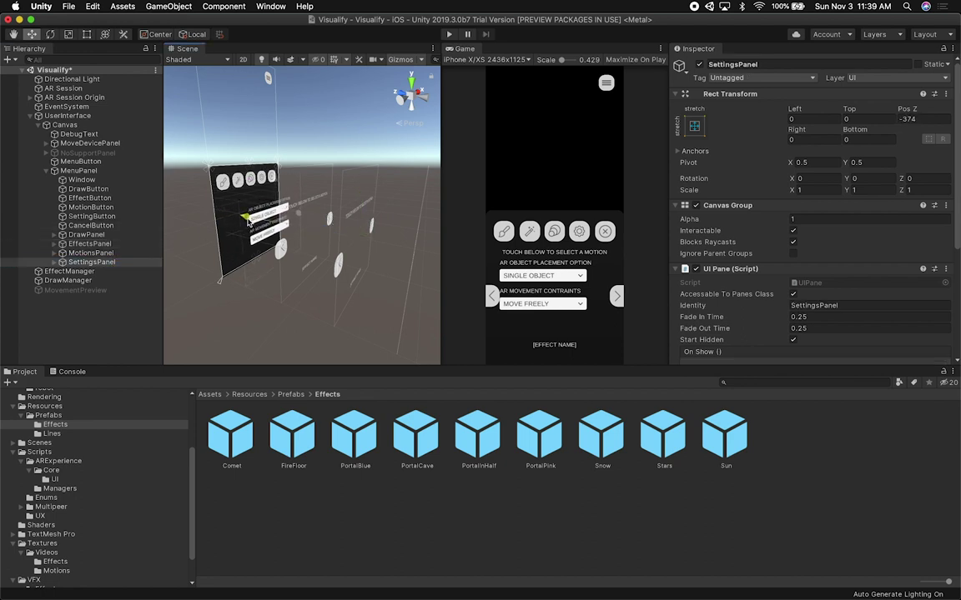
left_click(100, 170)
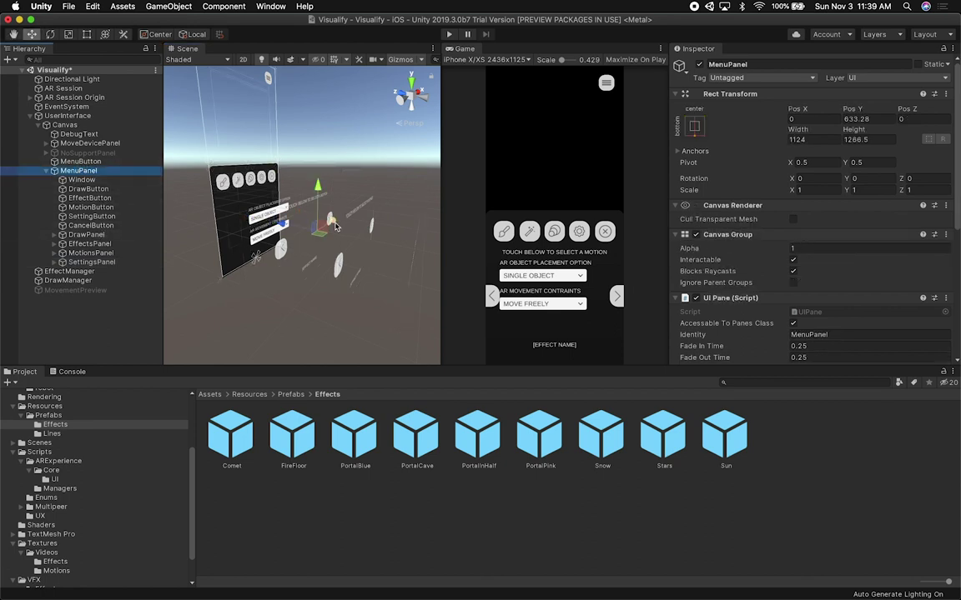
left_click_drag(323, 179, 299, 161, "alt")
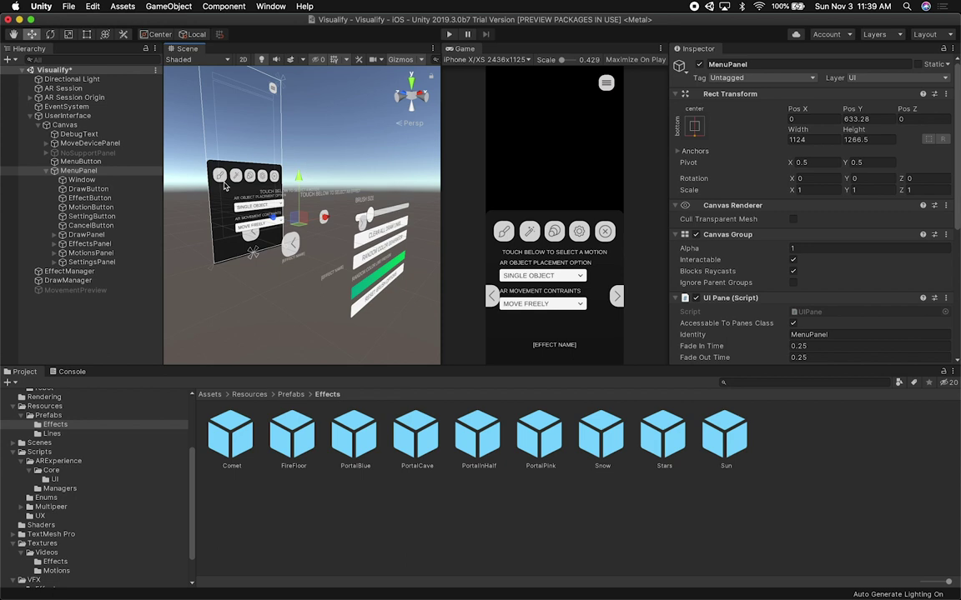
Step: Expand DrawPanel, EffectsPanel and MotionsPanel in the scene hierarchy and compare the settings of EffectsPanel and MotionsPanel
left_click(53, 234)
left_click(53, 308)
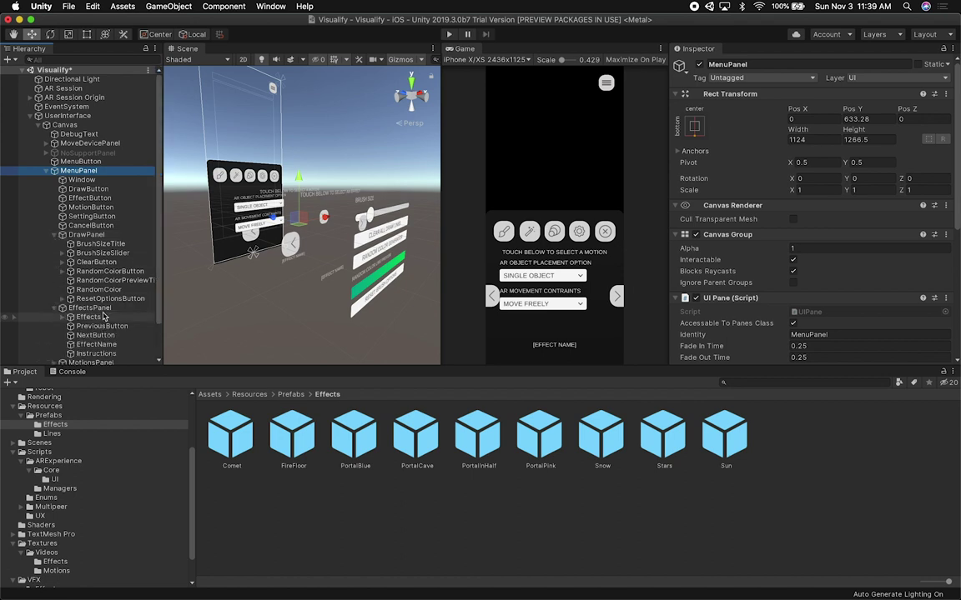
scroll(125, 305, "down", 2)
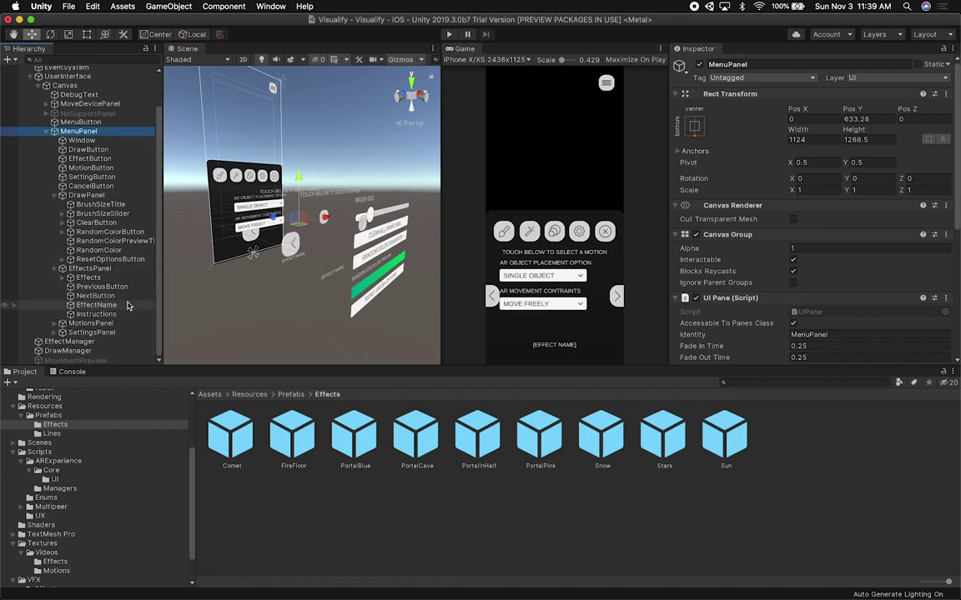
left_click(53, 324)
scroll(53, 324, "down", 2)
left_click(89, 222)
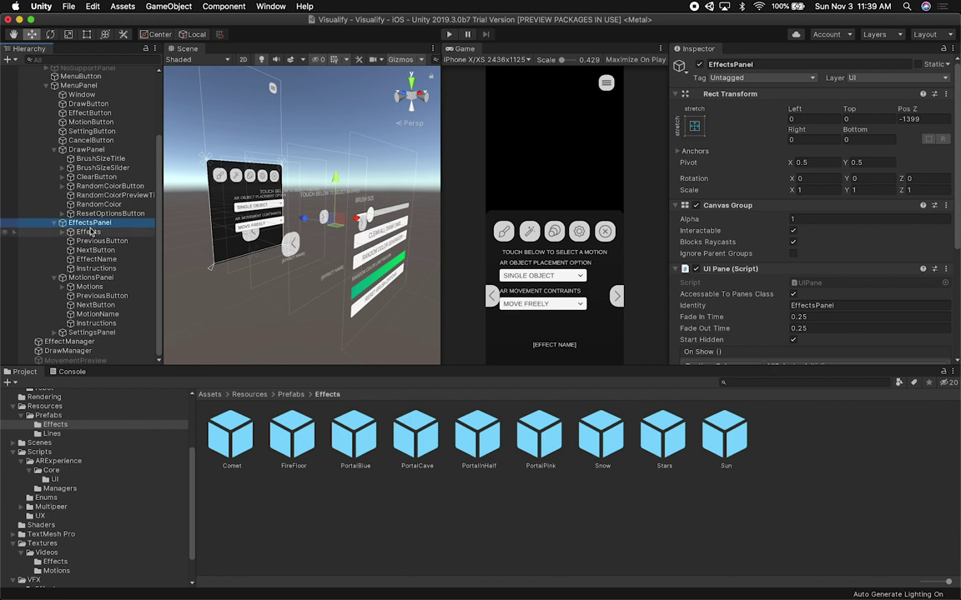
left_click(89, 278)
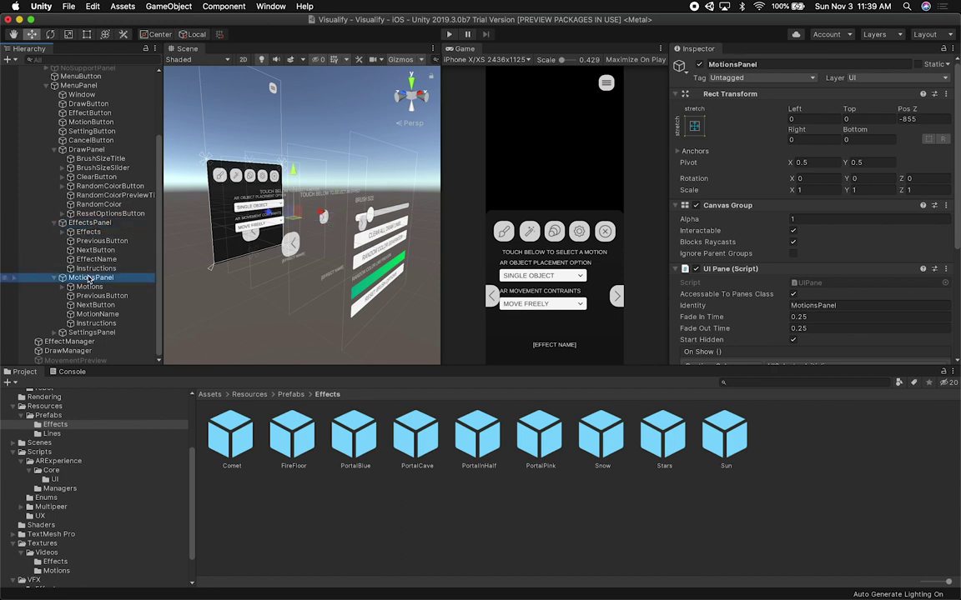
Step: Review the UI Selector settings and child objects of Effects under EffectsPanel and Motions under MotionsPanel
left_click(94, 232)
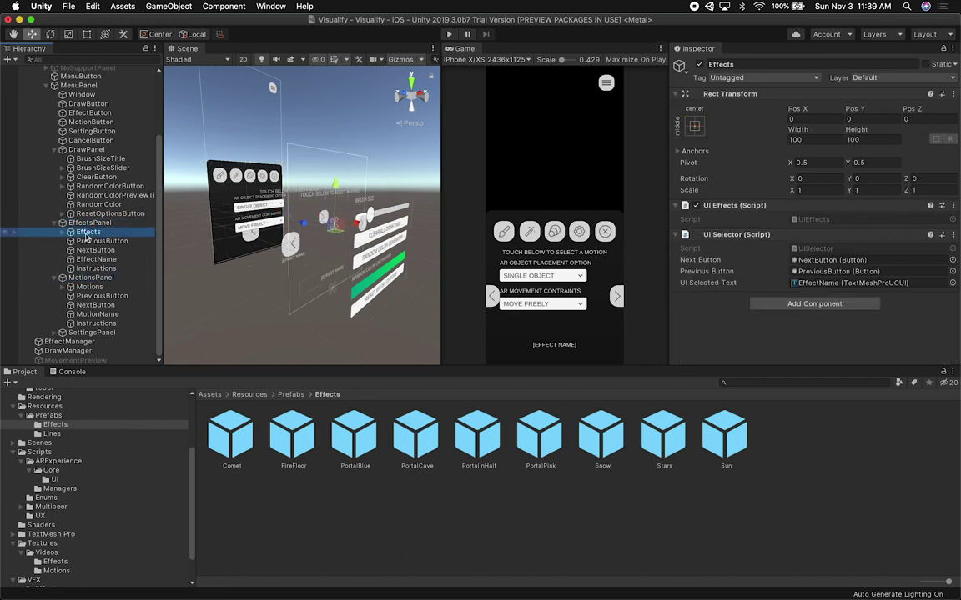
left_click(62, 233)
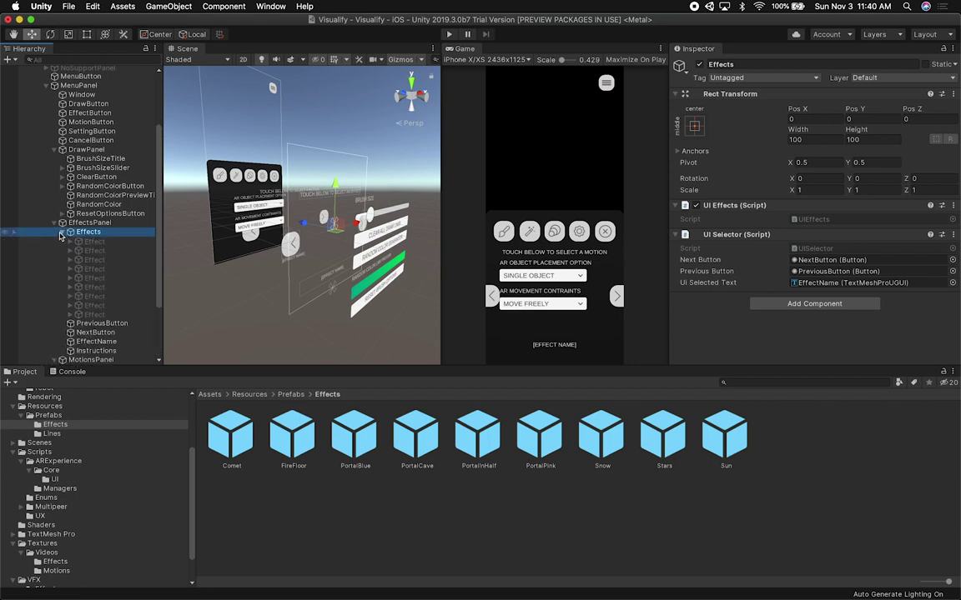
left_click(63, 233)
left_click(83, 287)
left_click(63, 287)
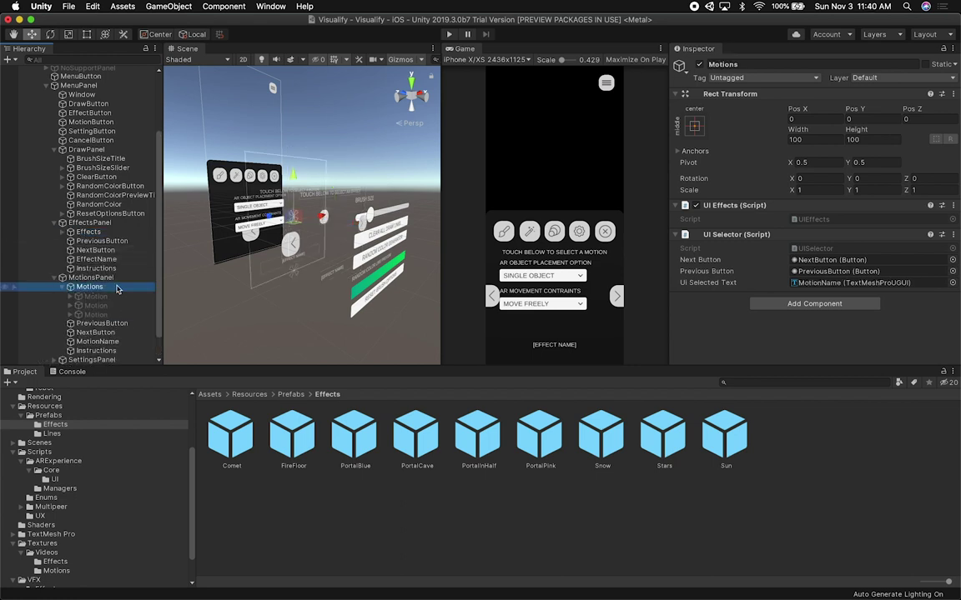
scroll(84, 279, "down", 2)
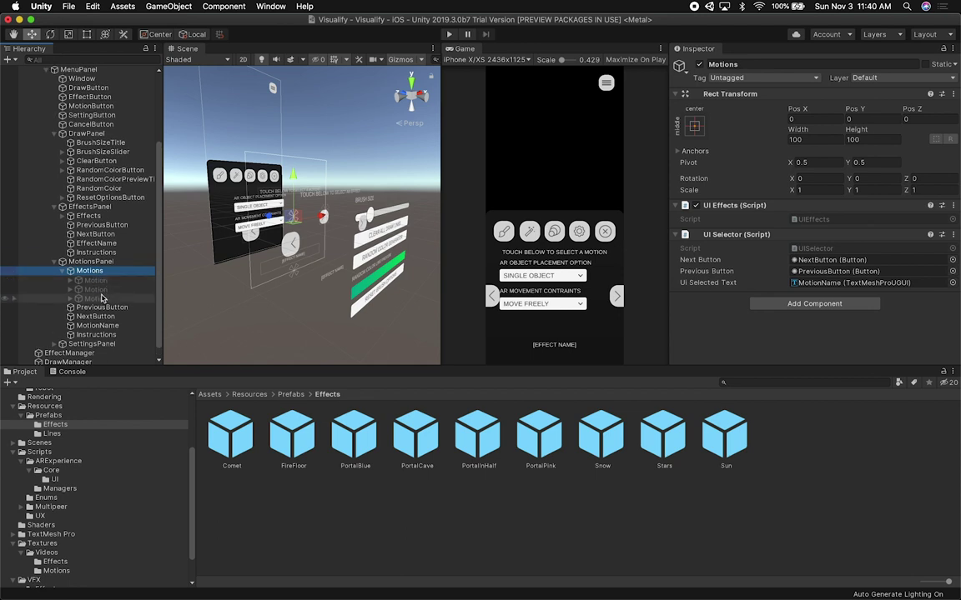
Step: Examine the UI Effect names and Event Trigger actions of the third Motion object under Motions
left_click(102, 298)
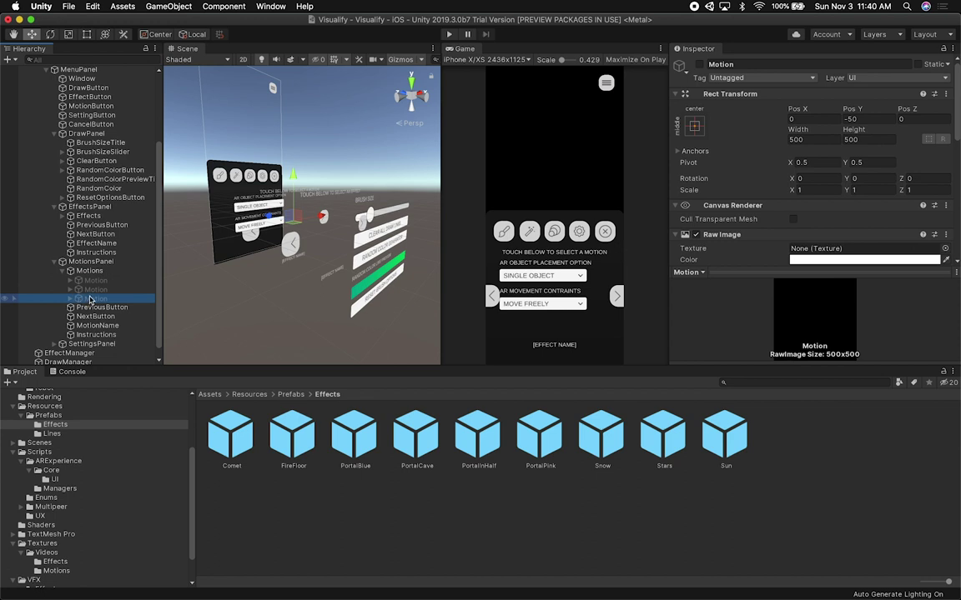
scroll(772, 184, "down", 5)
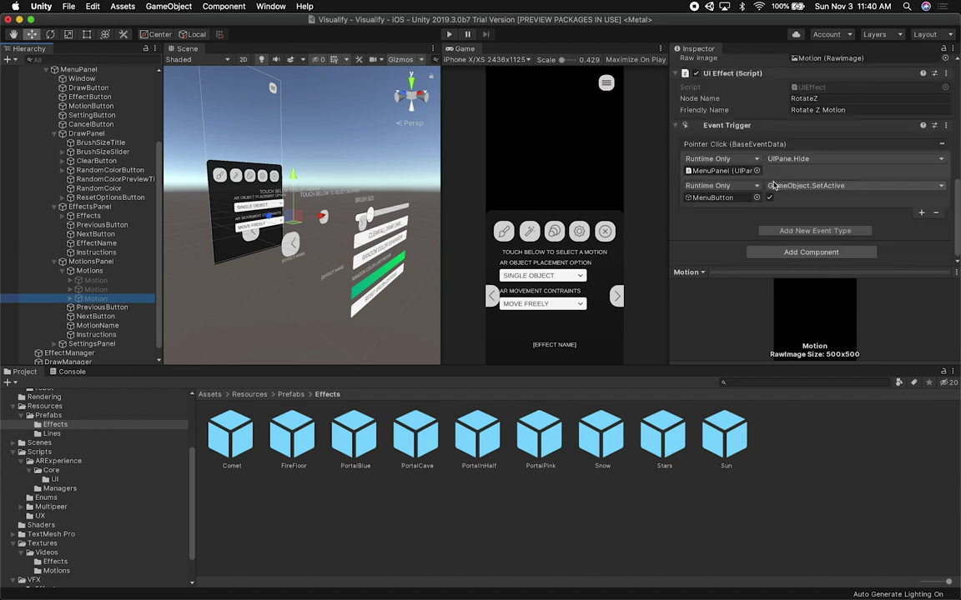
left_click(798, 99)
Step: Expand Effects and its first Effect, and inspect the Video Player settings of its Video child
left_click(77, 216)
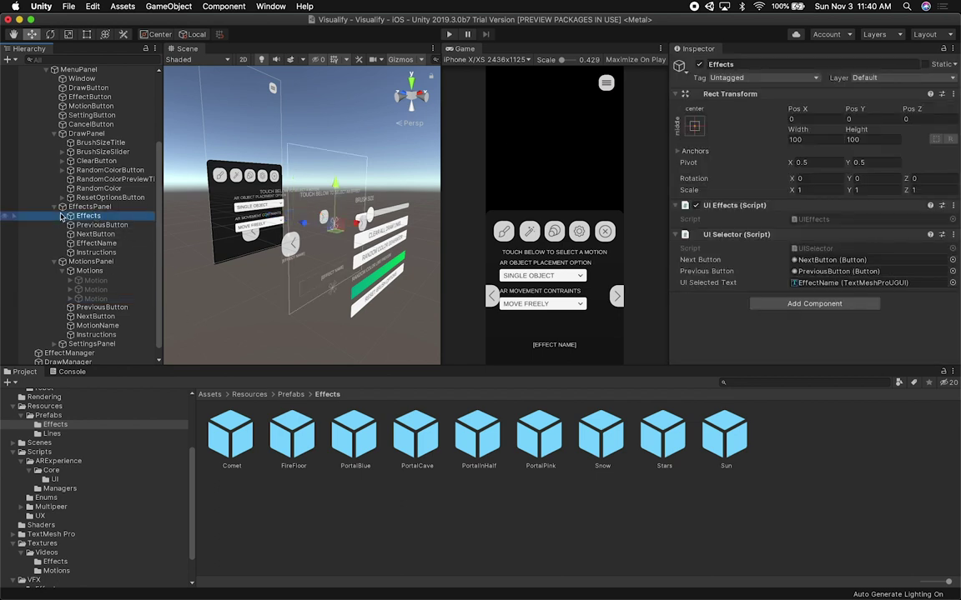
key("Right")
key("Down")
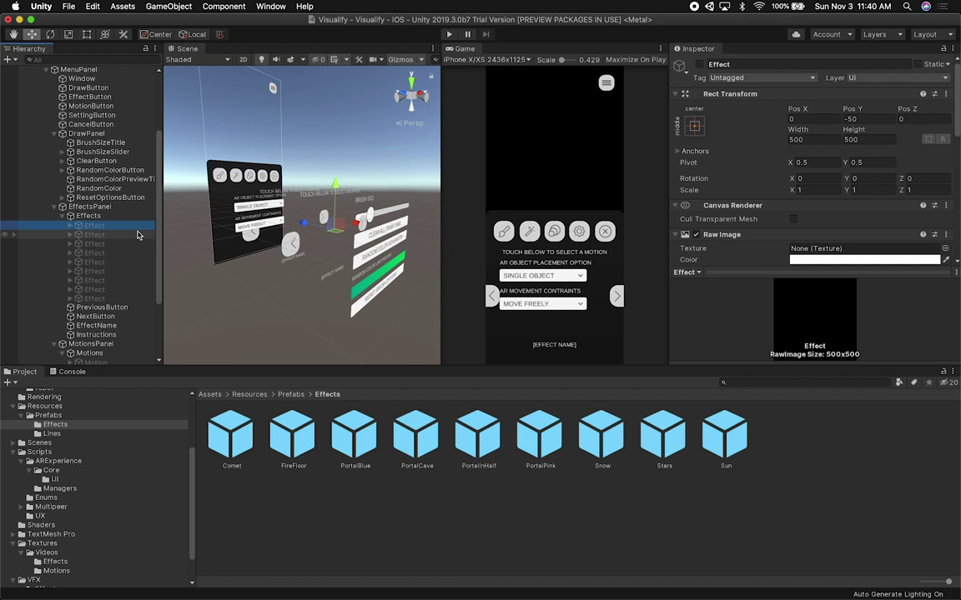
key("Right")
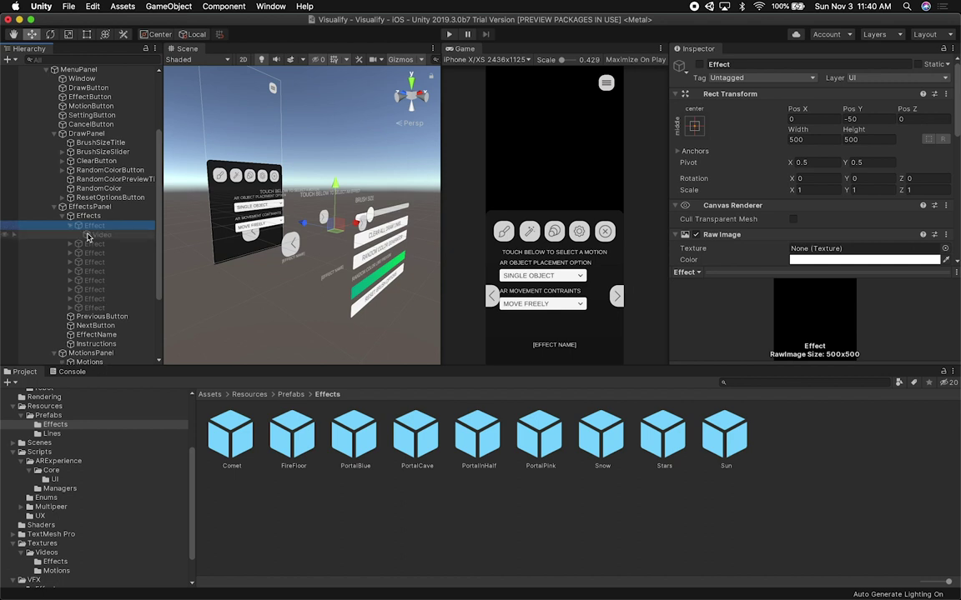
key("Down")
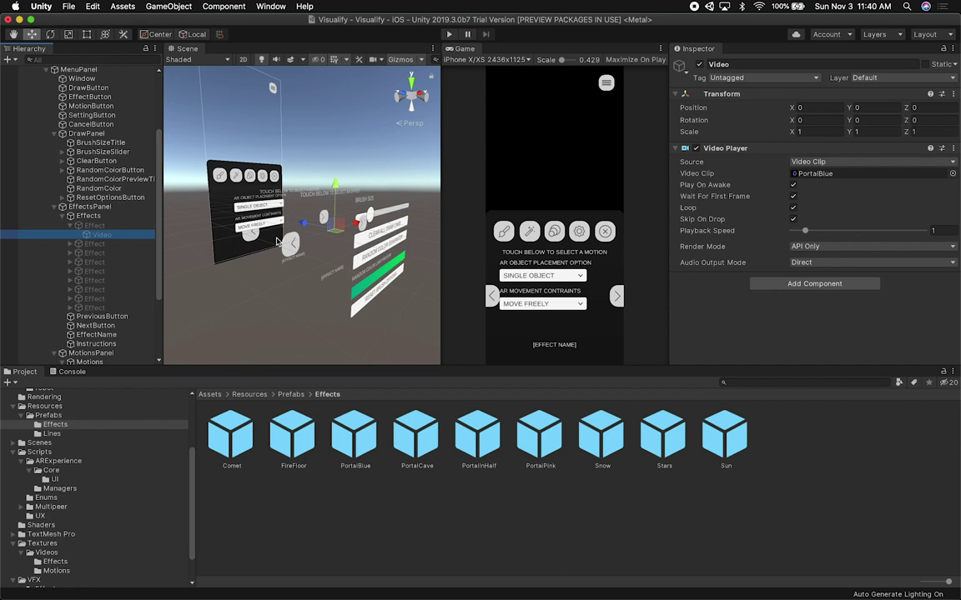
Step: Select the first Motion object under Motions, briefly run the scene to open the app's menu, and stop it
scroll(91, 292, "down", 4)
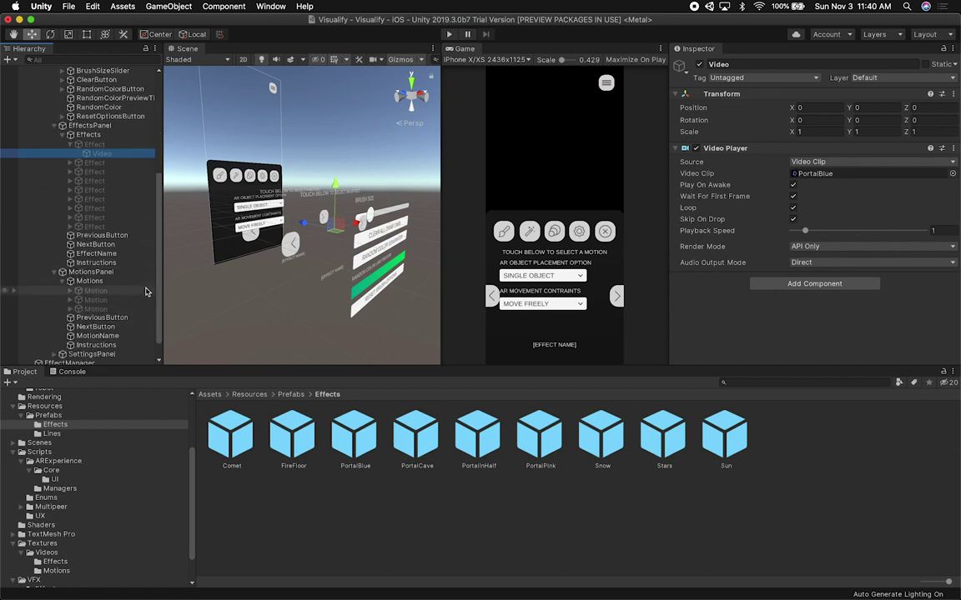
left_click(91, 290)
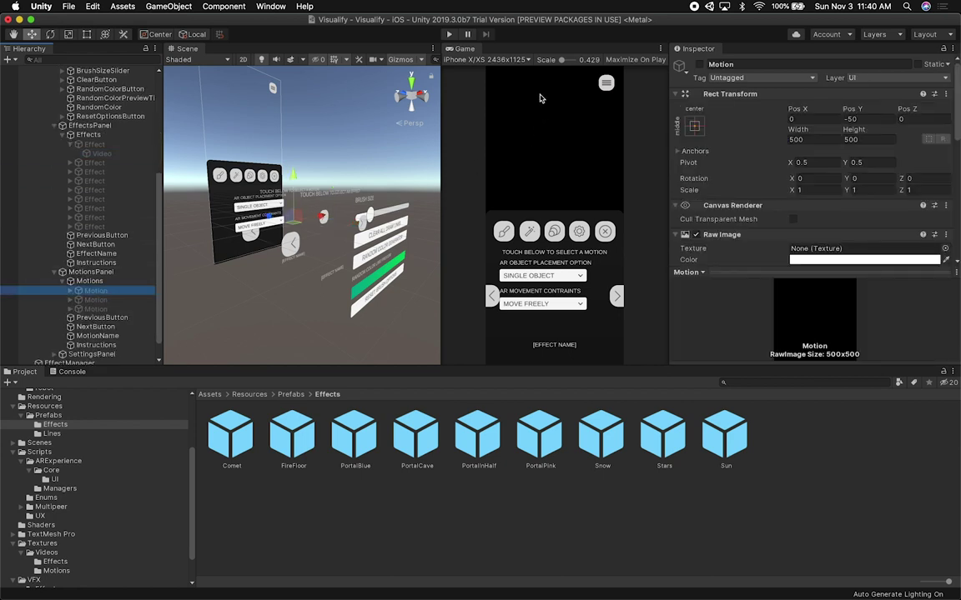
left_click(449, 35)
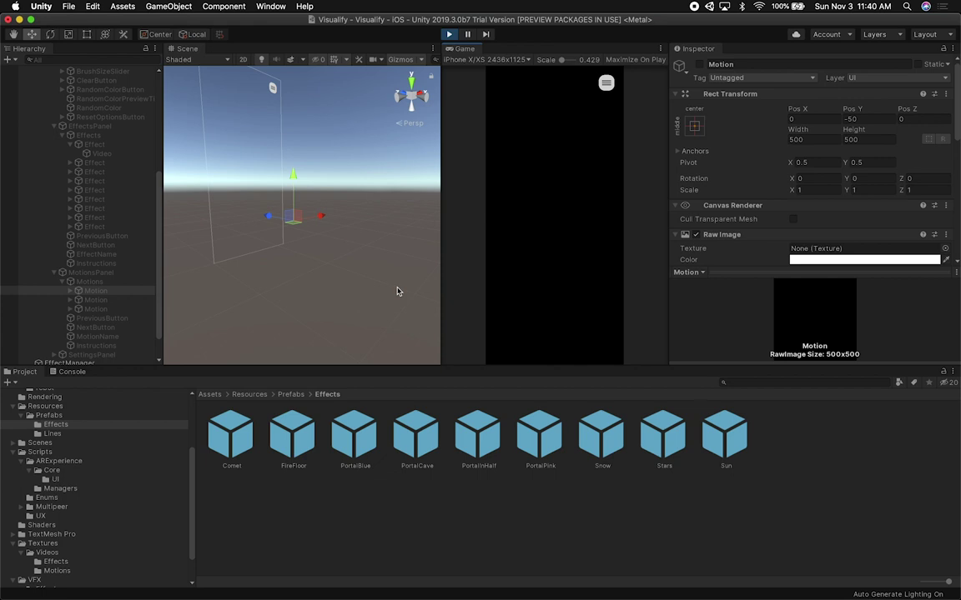
left_click(606, 84)
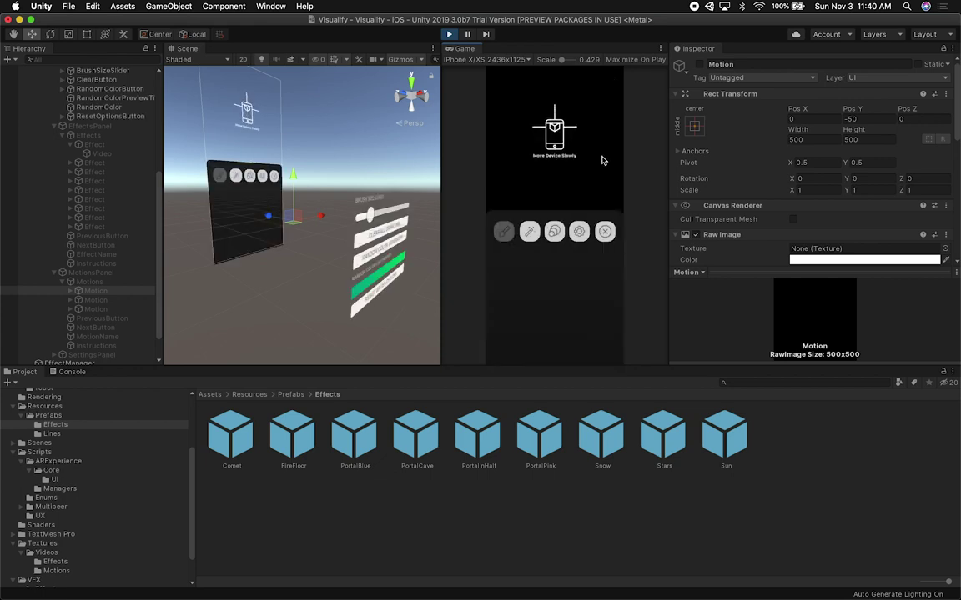
left_click(449, 34)
Step: Collapse Effects and the expanded panels under MenuPanel in the scene hierarchy
left_click(54, 136)
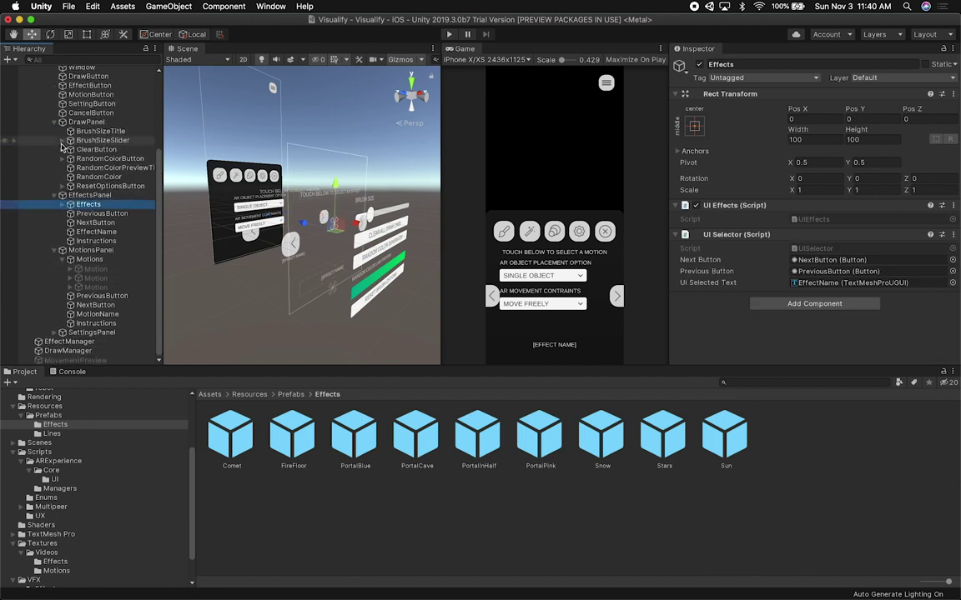
scroll(50, 250, "up", 4)
scroll(50, 261, "up", 3)
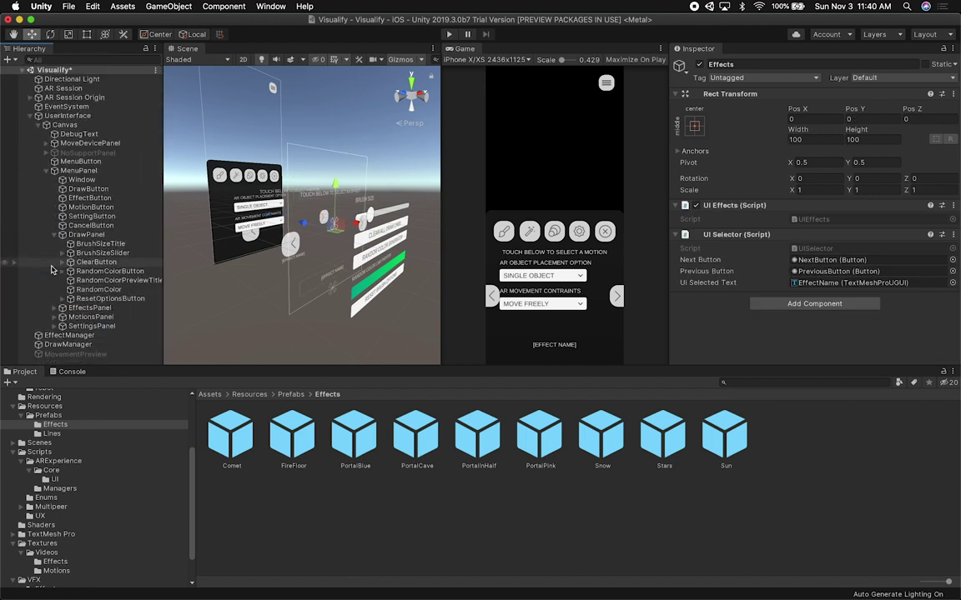
left_click(54, 235)
left_click(53, 243)
Step: Select DrawPanel, EffectsPanel, MotionsPanel and SettingsPanel together and set their Pos Z to 0
left_click(95, 243)
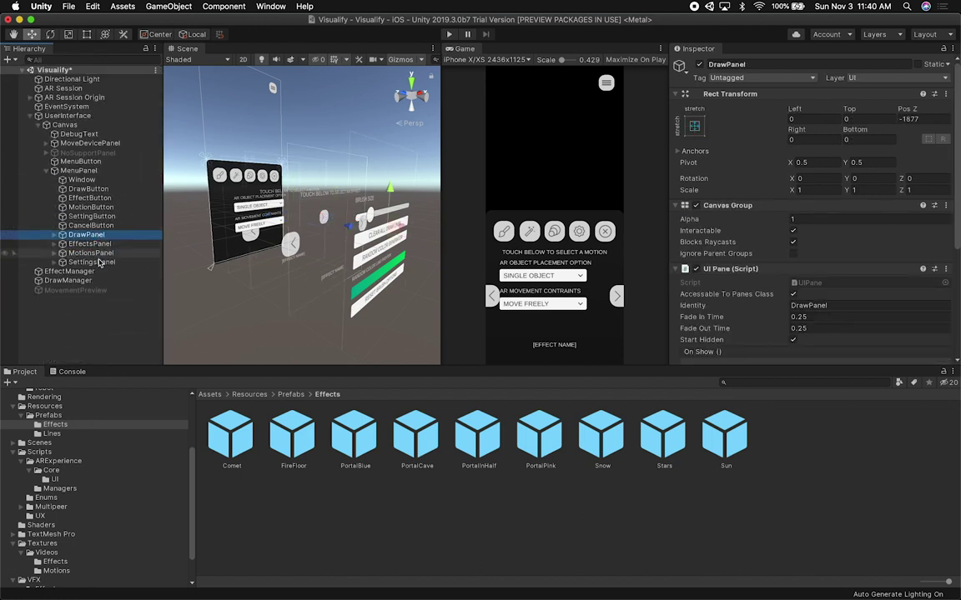
left_click(86, 234)
left_click(92, 261, "shift")
left_click(913, 121)
type("0")
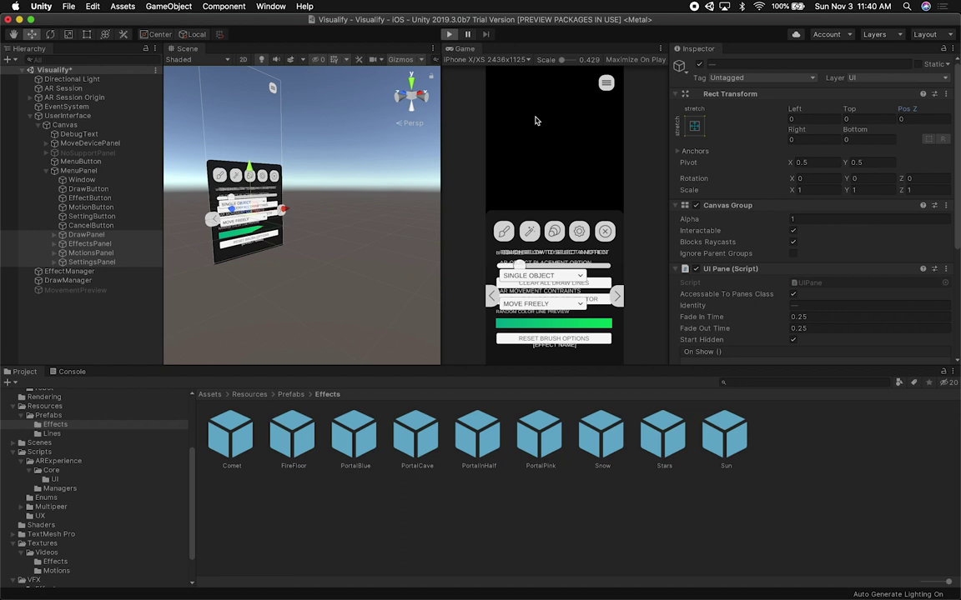
Step: Run the scene, open the app's menu and show its motion selection page
key("super+p")
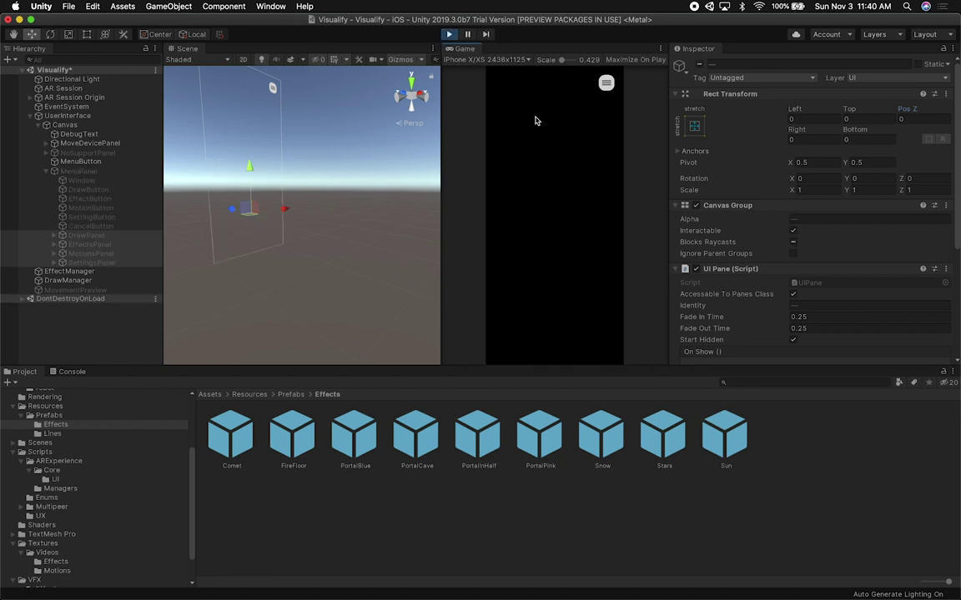
left_click(606, 83)
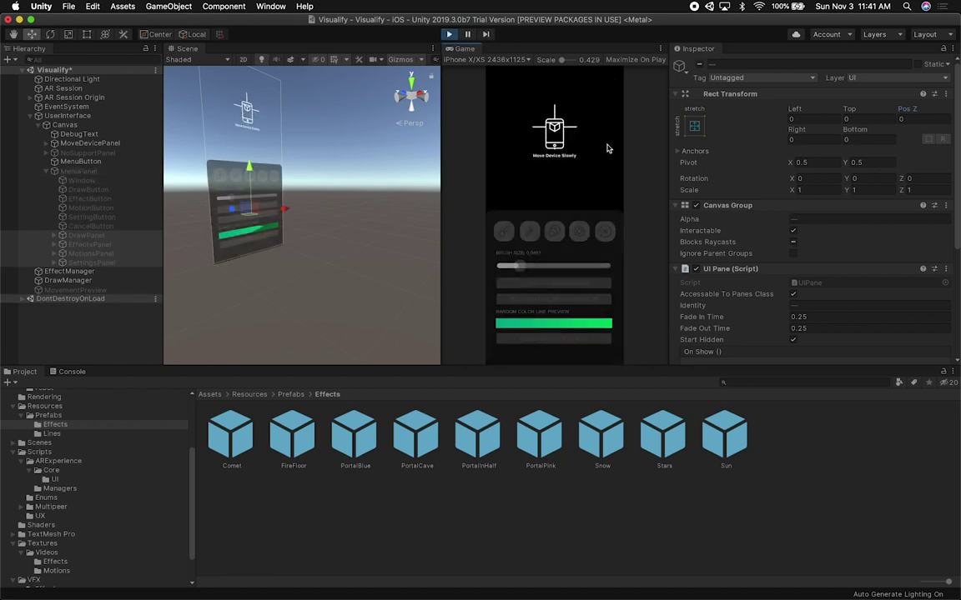
left_click(553, 231)
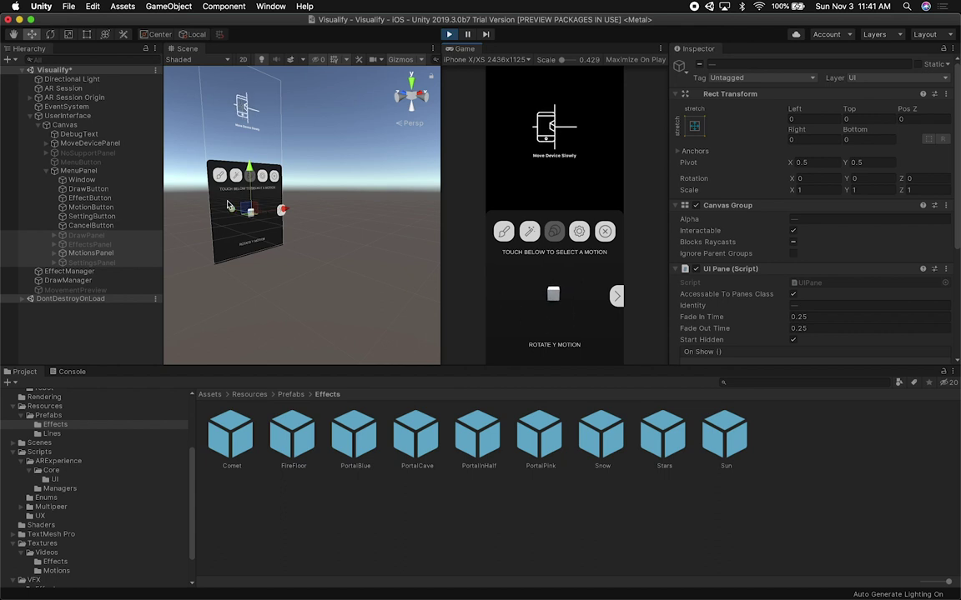
Step: Expand MotionsPanel in the running scene and inspect its first two Motion objects, advancing the app's preview to the next motion
left_click(84, 253)
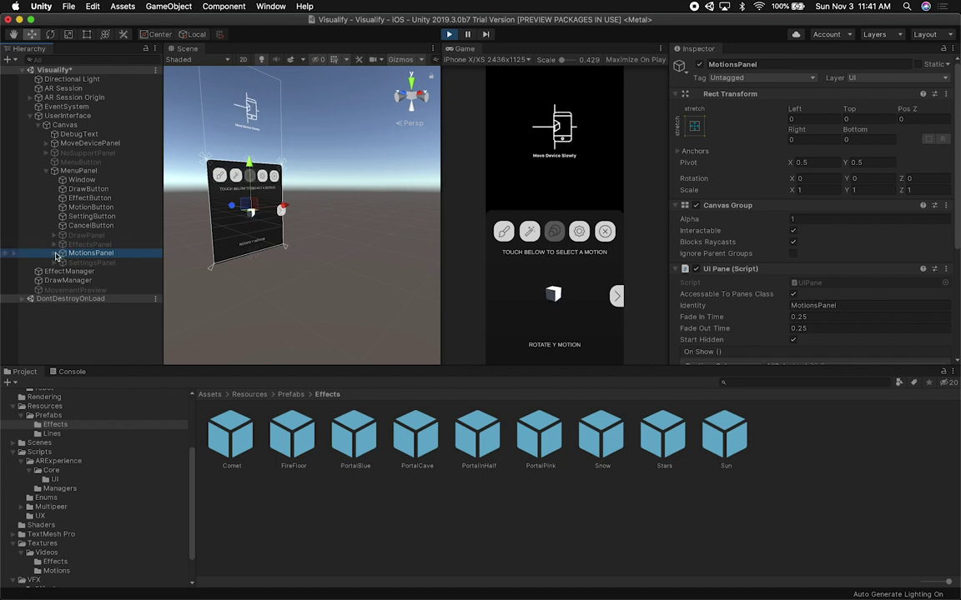
left_click(54, 254)
scroll(91, 262, "down", 1)
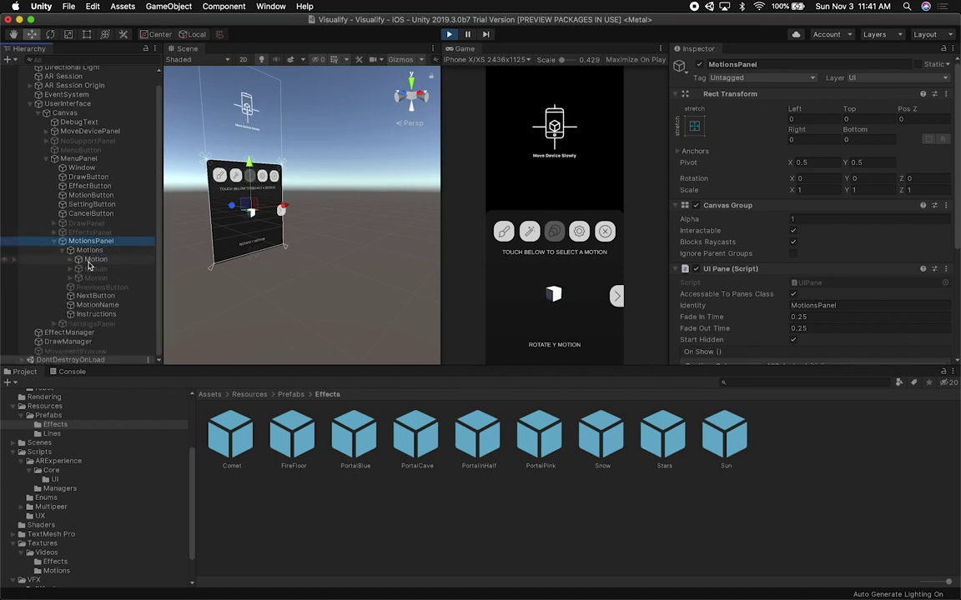
left_click(89, 261)
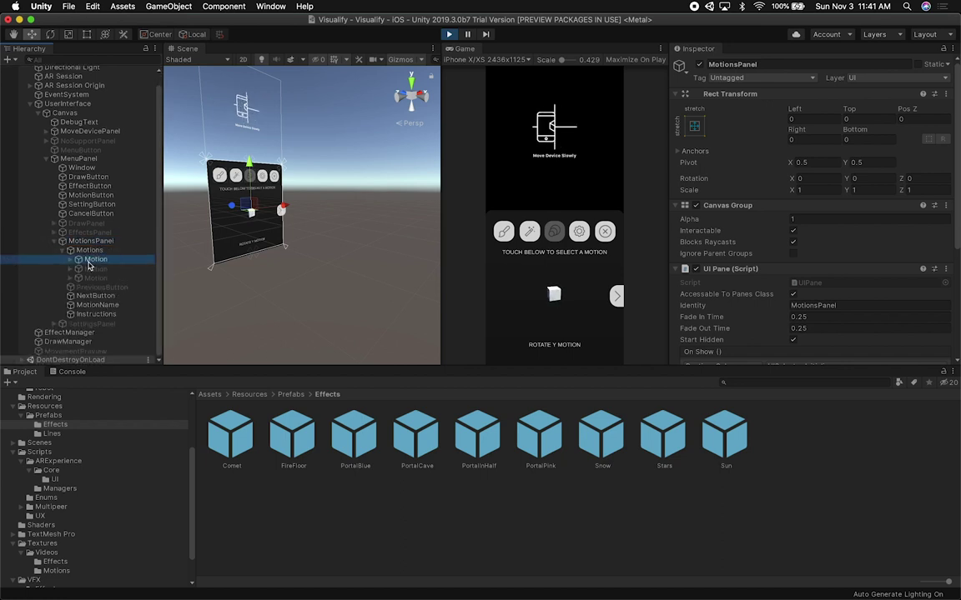
left_click(616, 298)
left_click(88, 269)
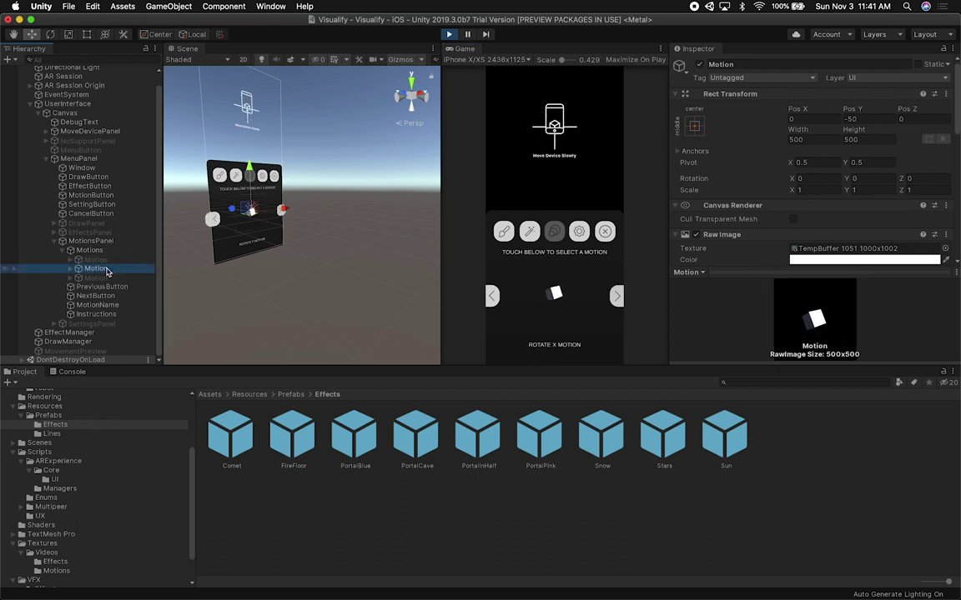
Step: Expand the active Motion object and inspect its Raw Image component and its Video child's Video Player settings
left_click(78, 268)
left_click(100, 278)
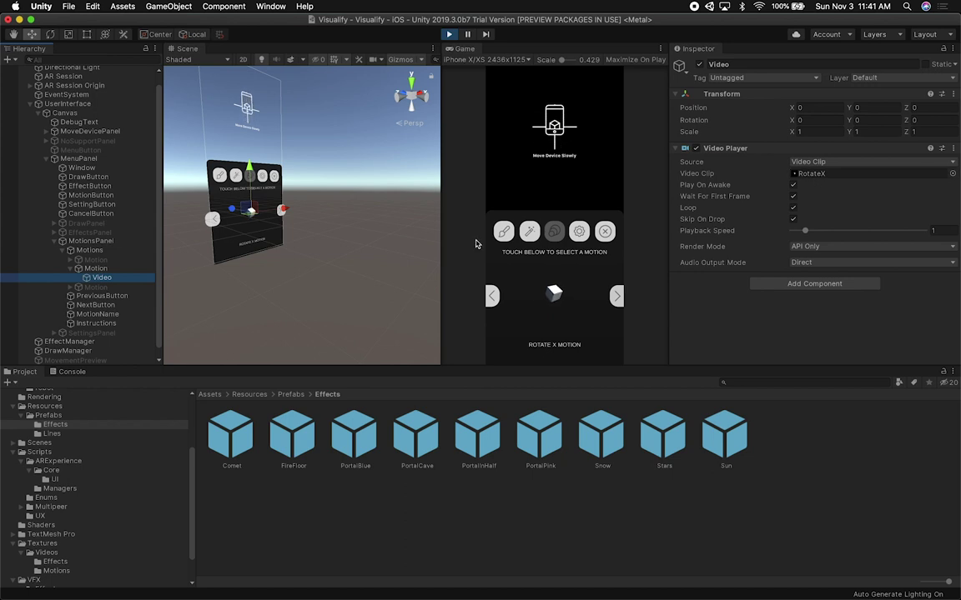
left_click(125, 268)
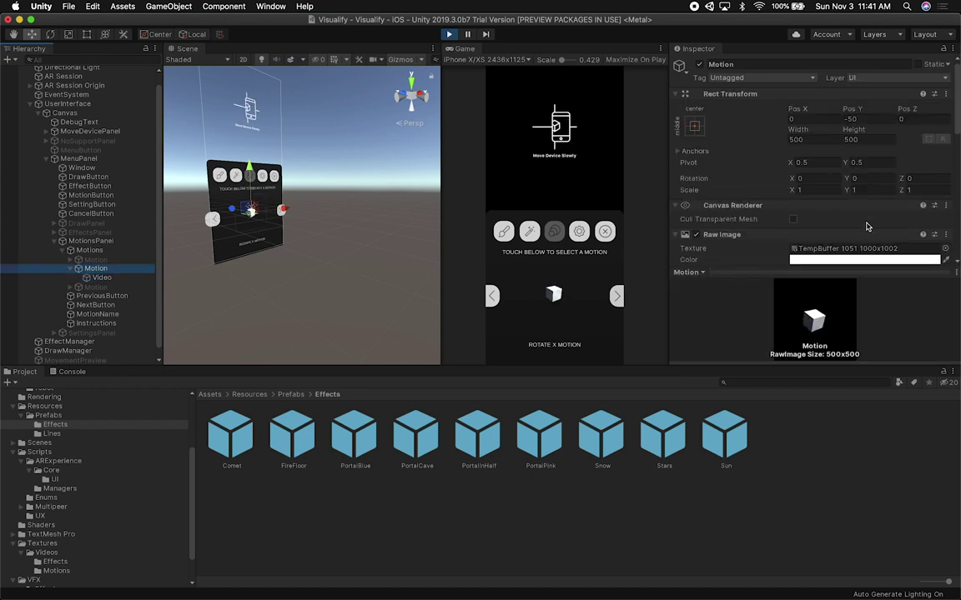
scroll(867, 219, "down", 2)
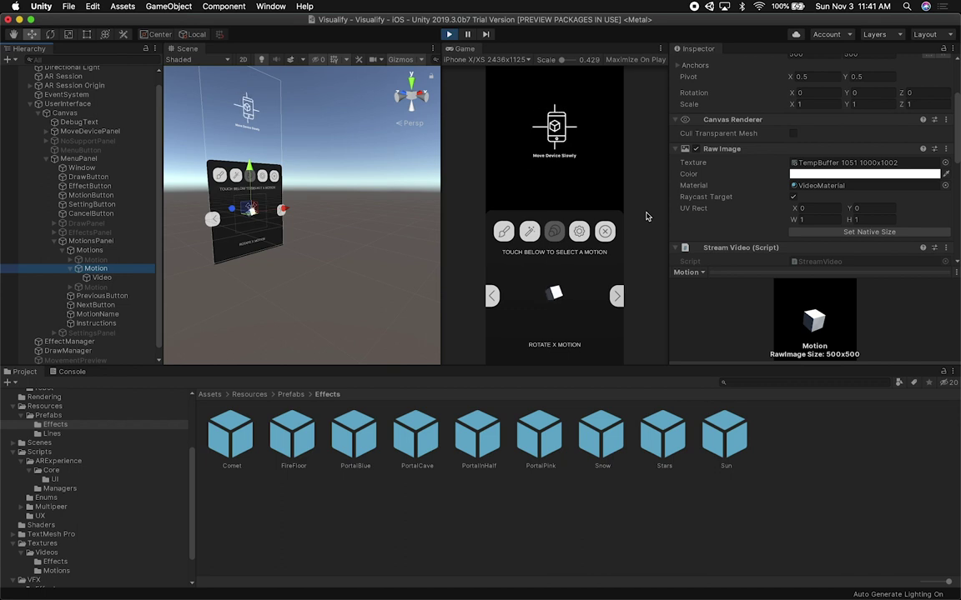
left_click(99, 279)
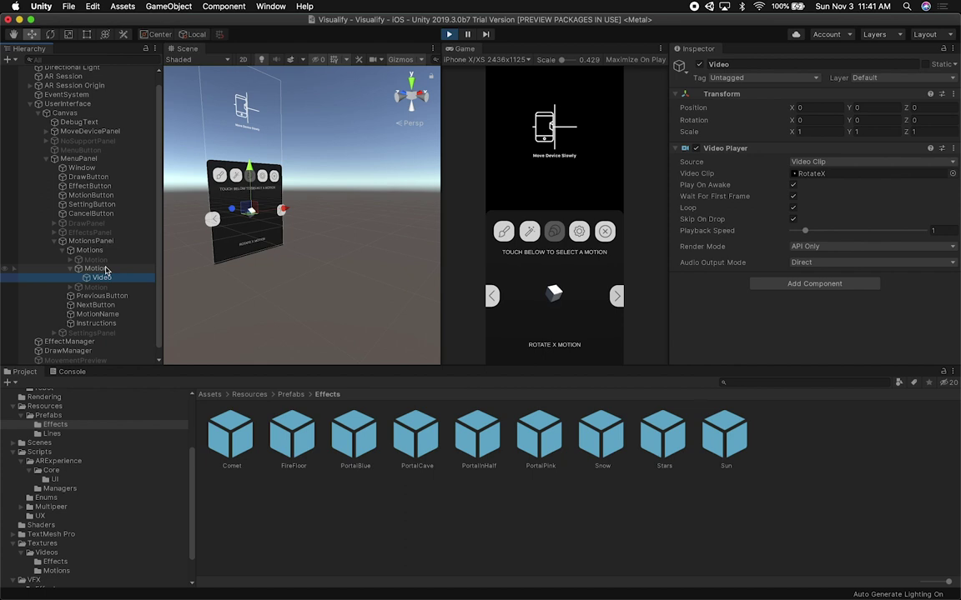
left_click(106, 269)
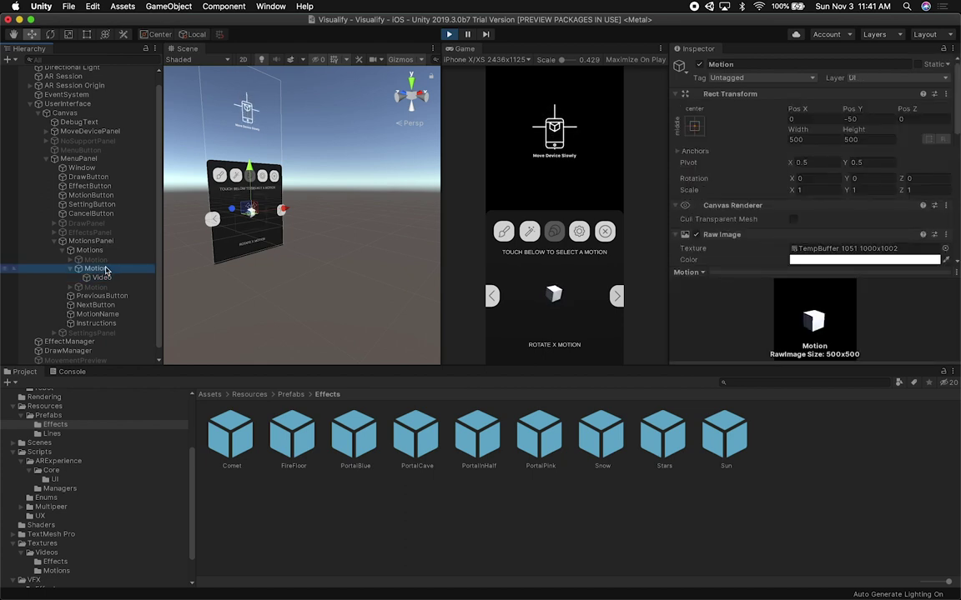
Step: Show the app's effect selection page and inspect the Video child of the first Effect under EffectsPanel
left_click(92, 232)
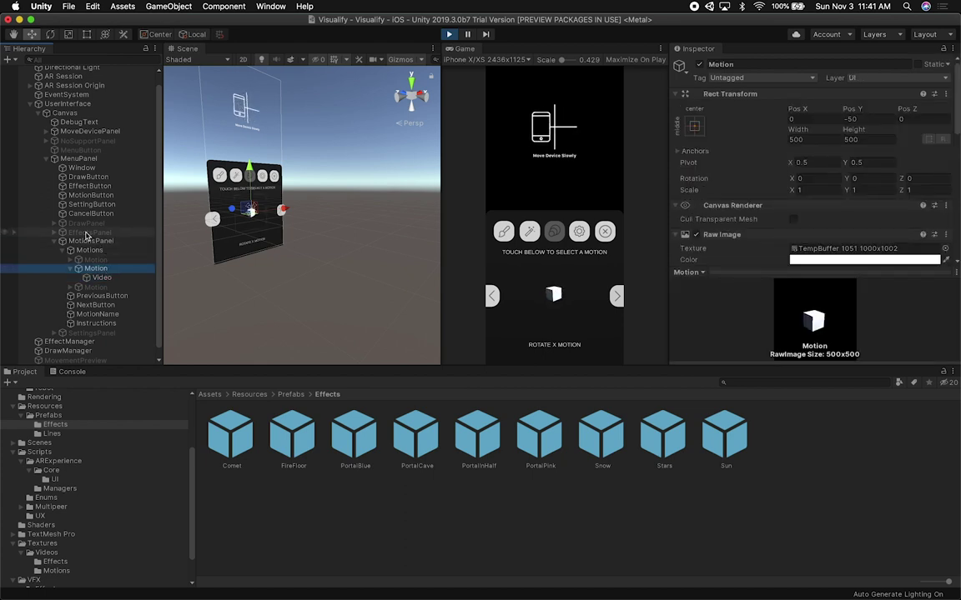
left_click(529, 232)
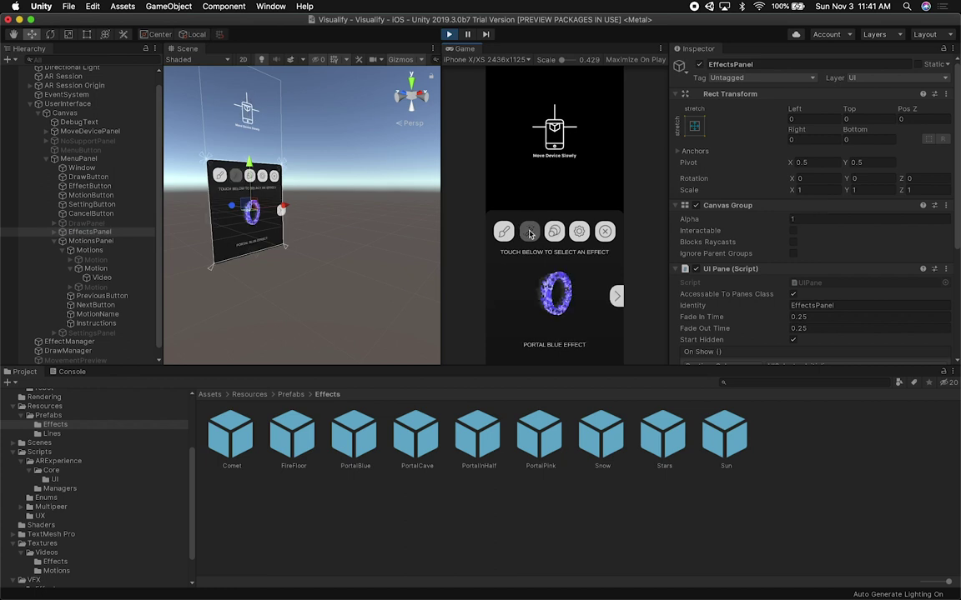
left_click(52, 232)
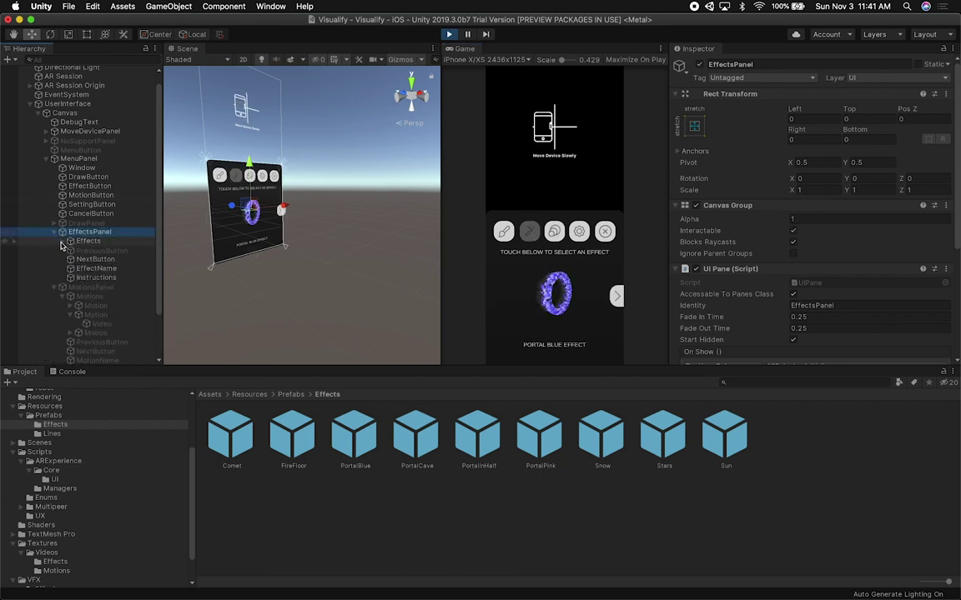
left_click(94, 260)
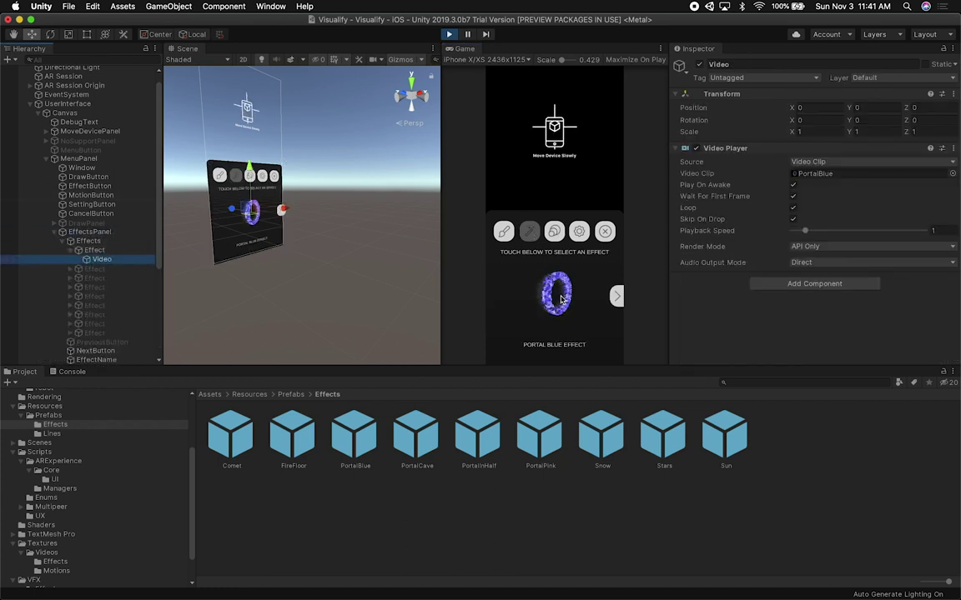
Step: Browse the app's effect previews forward to Sun Effect and back to Portal In Half Effect, and stop the running scene
left_click(617, 297)
left_click(617, 297)
left_click(618, 297)
left_click(617, 296)
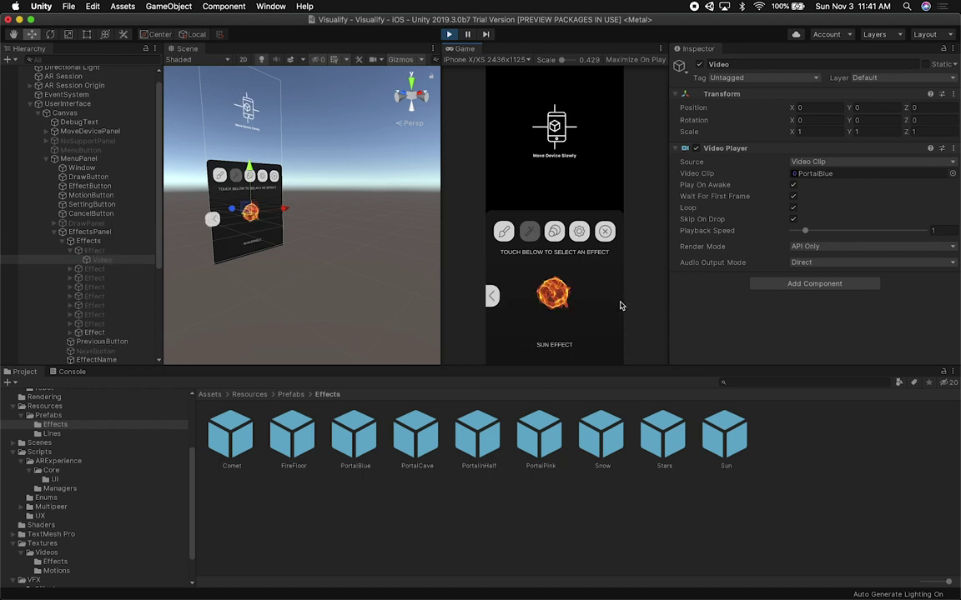
left_click(492, 296)
left_click(492, 296)
left_click(491, 296)
left_click(492, 296)
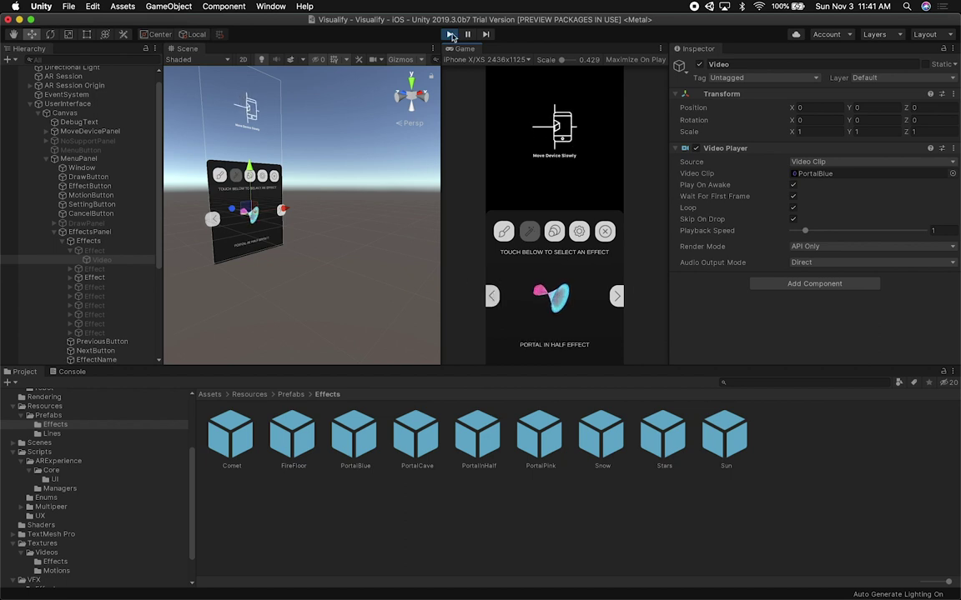
left_click(450, 35)
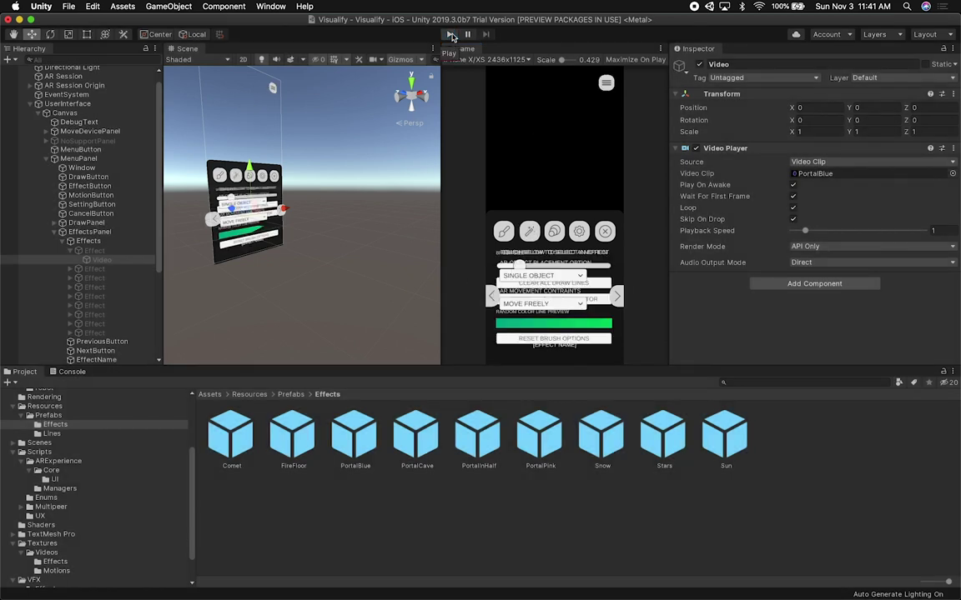